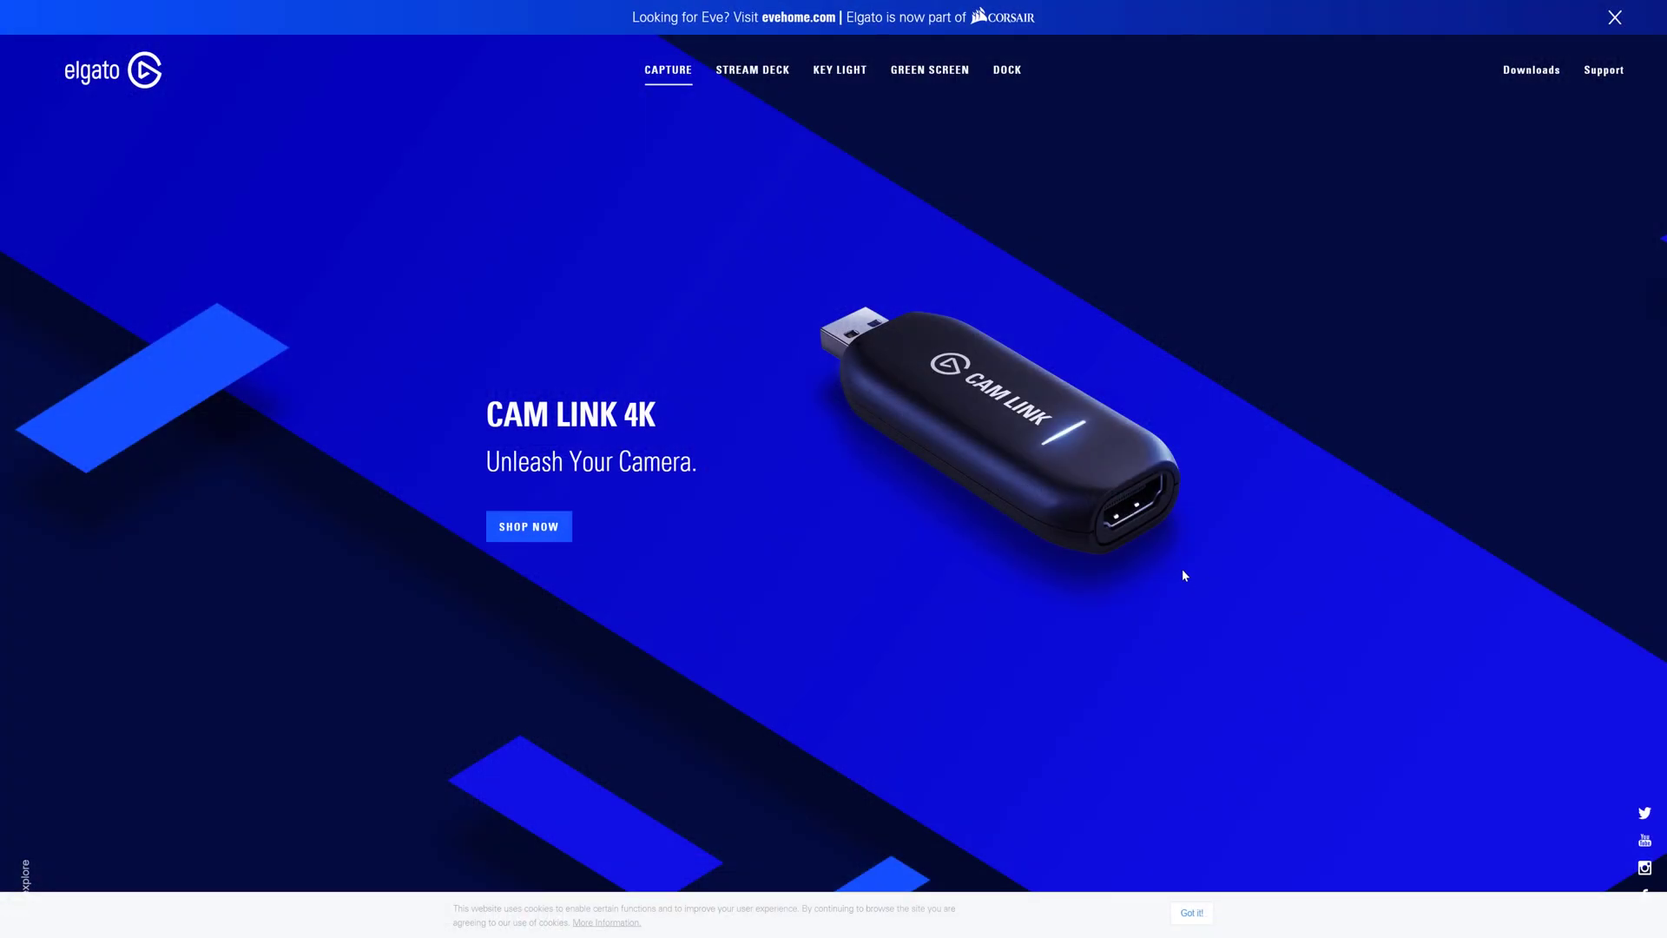
Scroll the Cam Link supported cameras list, glance at EOS Rebel SL1, then show Lumix DMC-G7 details.
scroll(1182, 575, "down", 10)
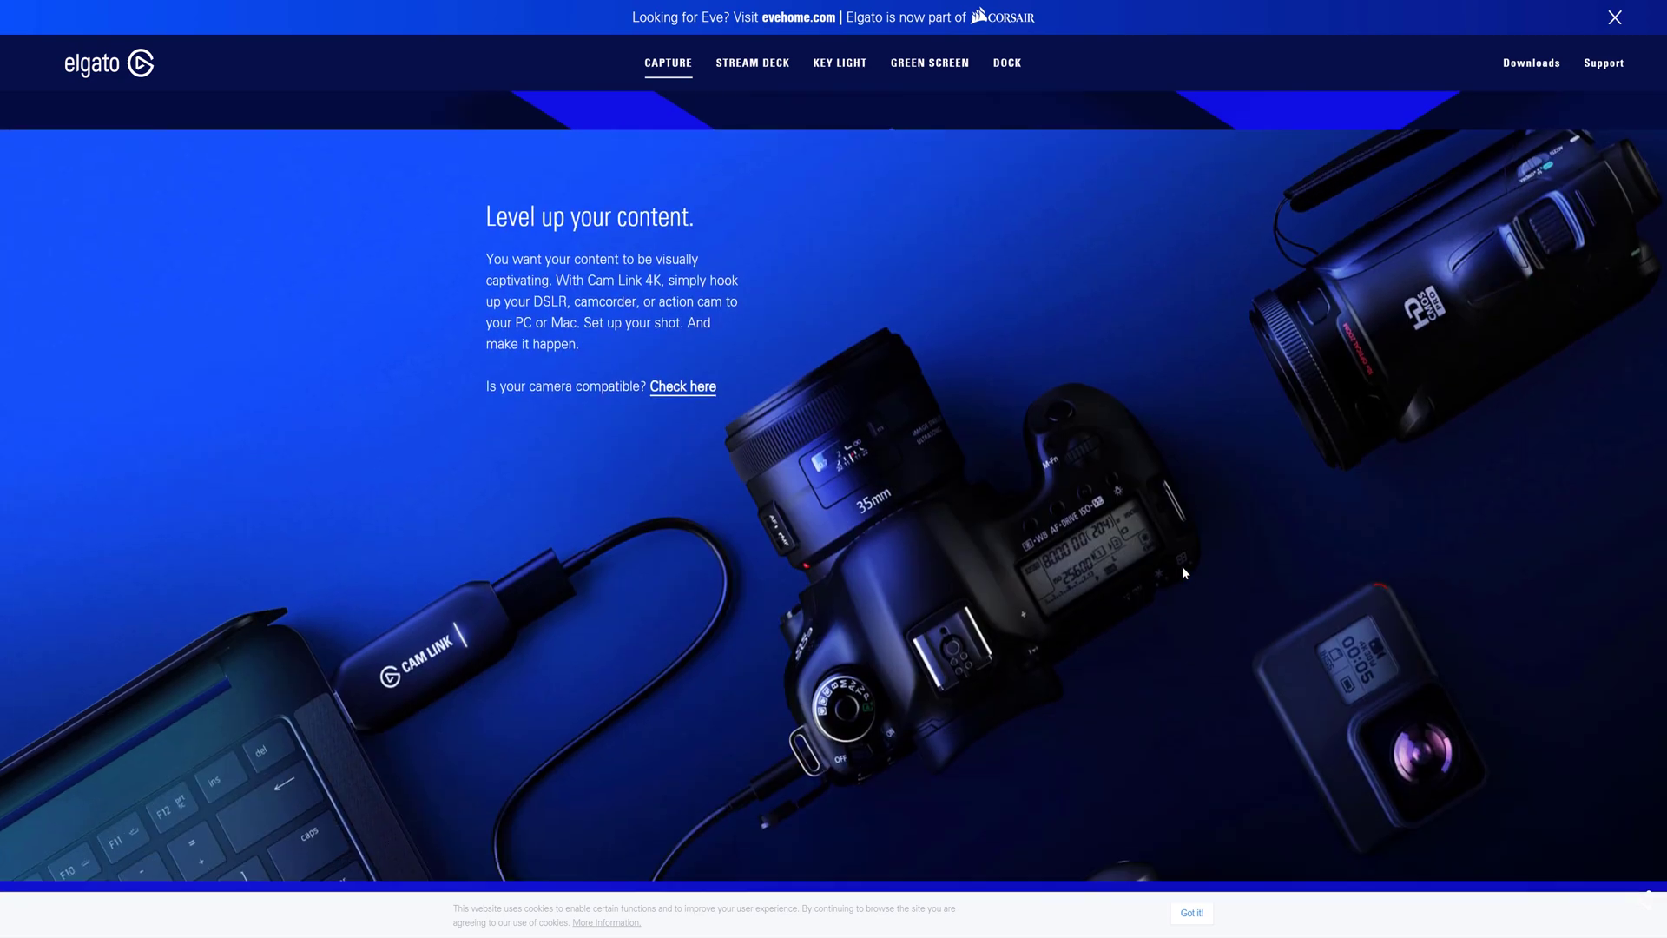
scroll(1182, 573, "down", 10)
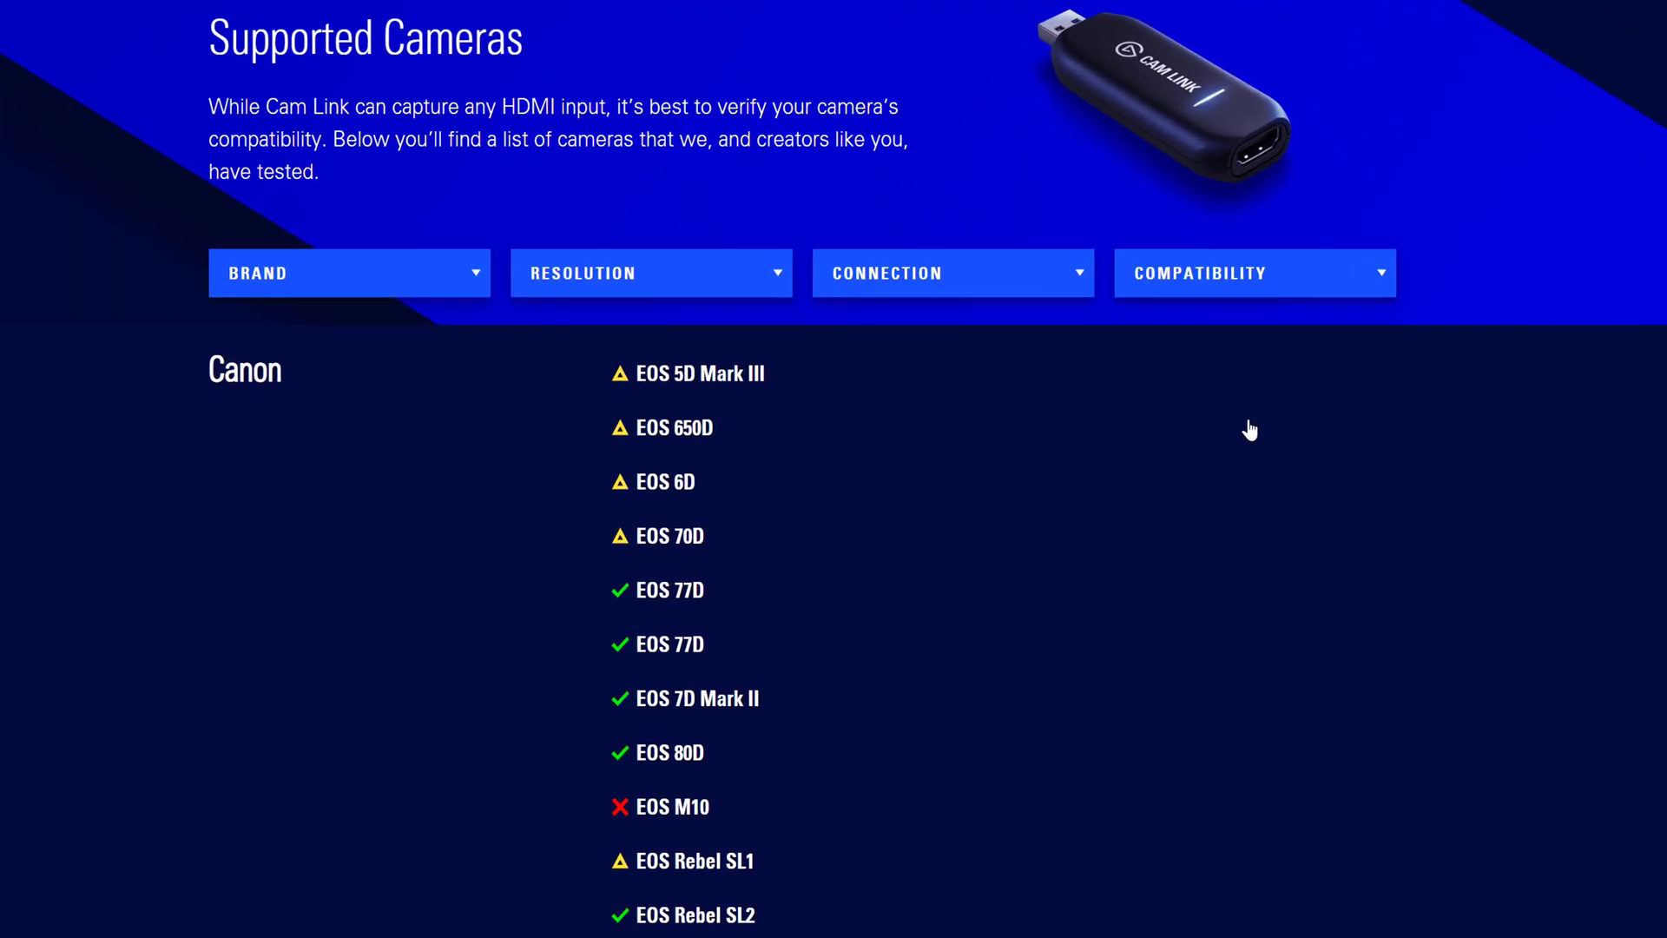
scroll(980, 468, "down", 3)
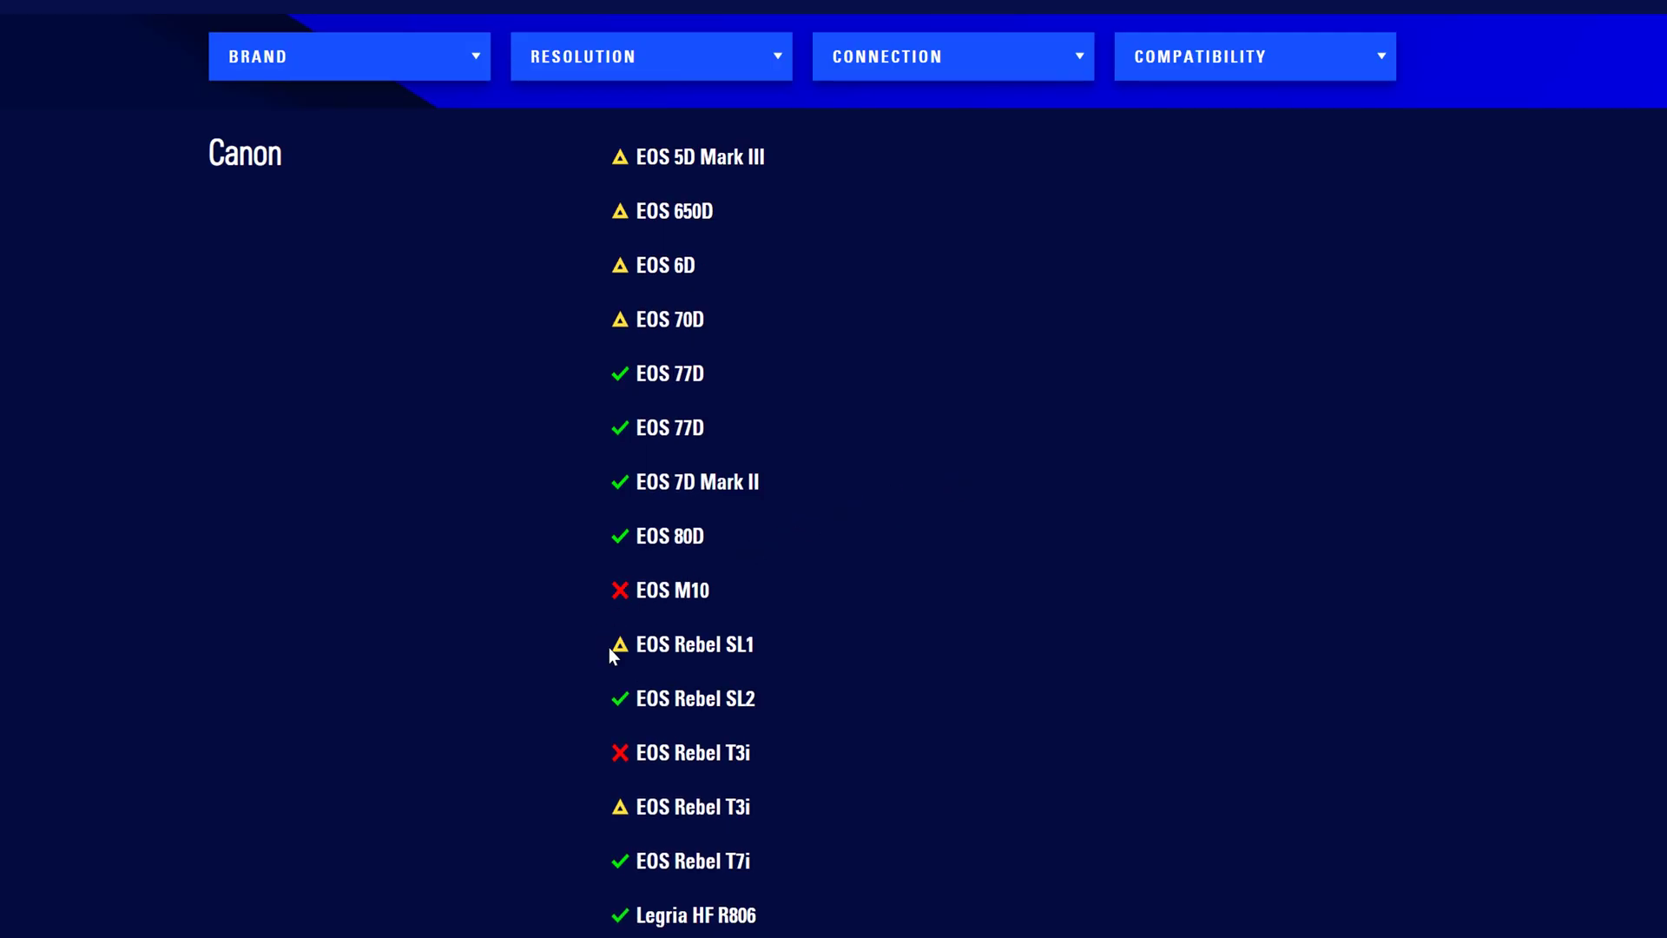
left_click(682, 650)
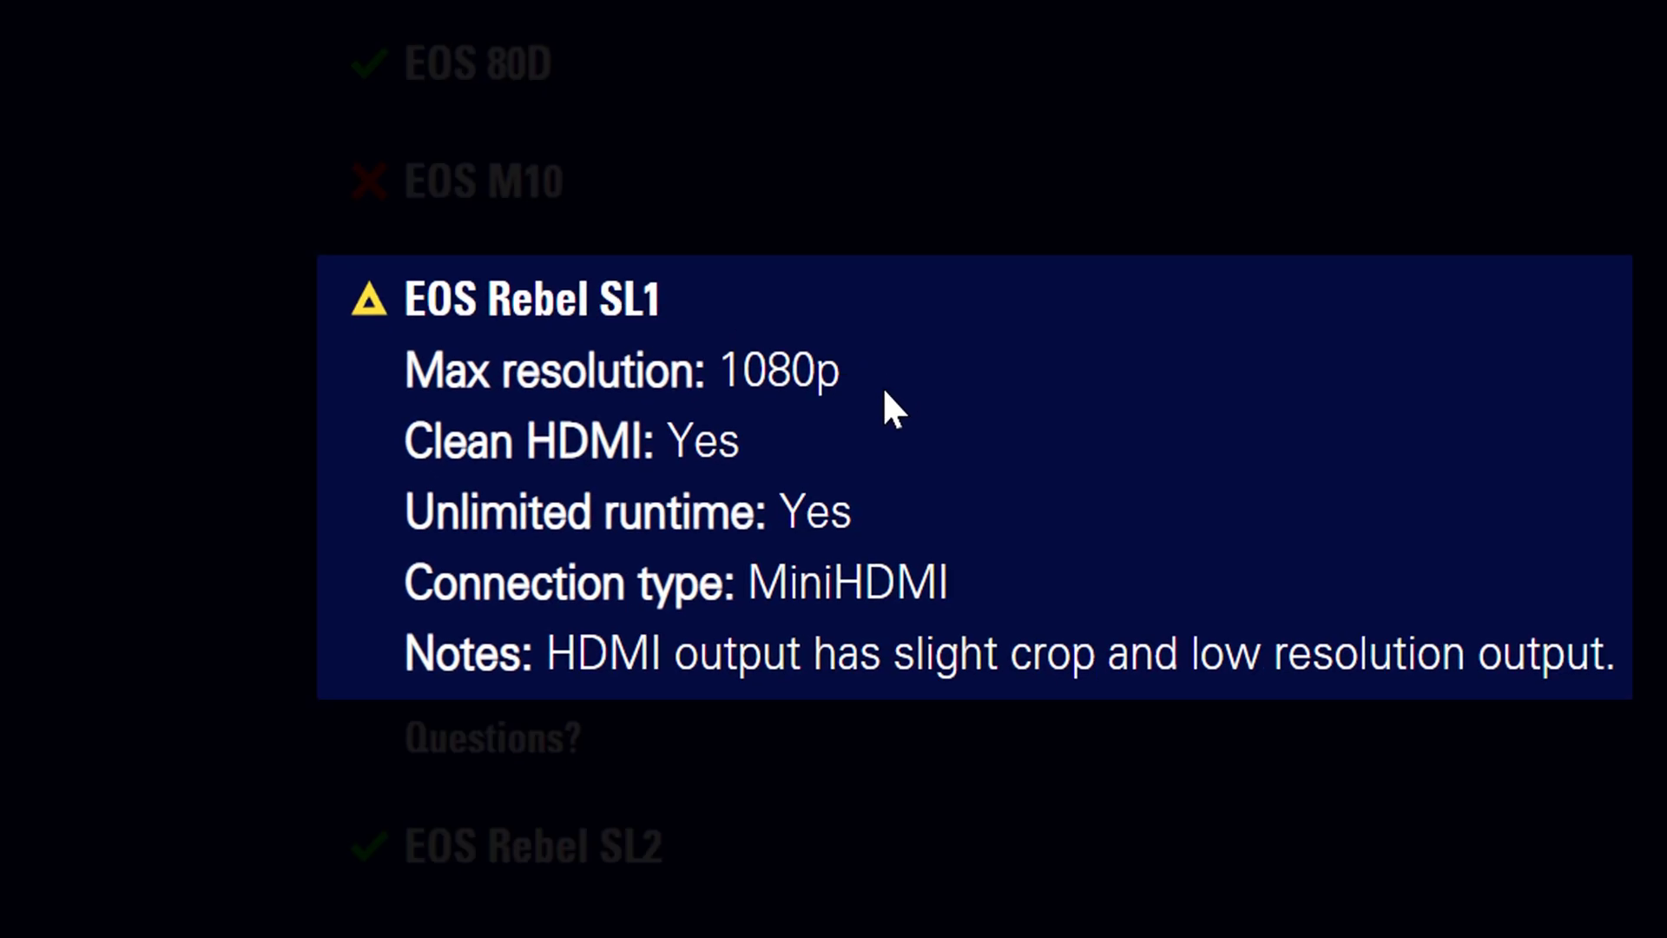
left_click(564, 311)
scroll(573, 348, "down", 5)
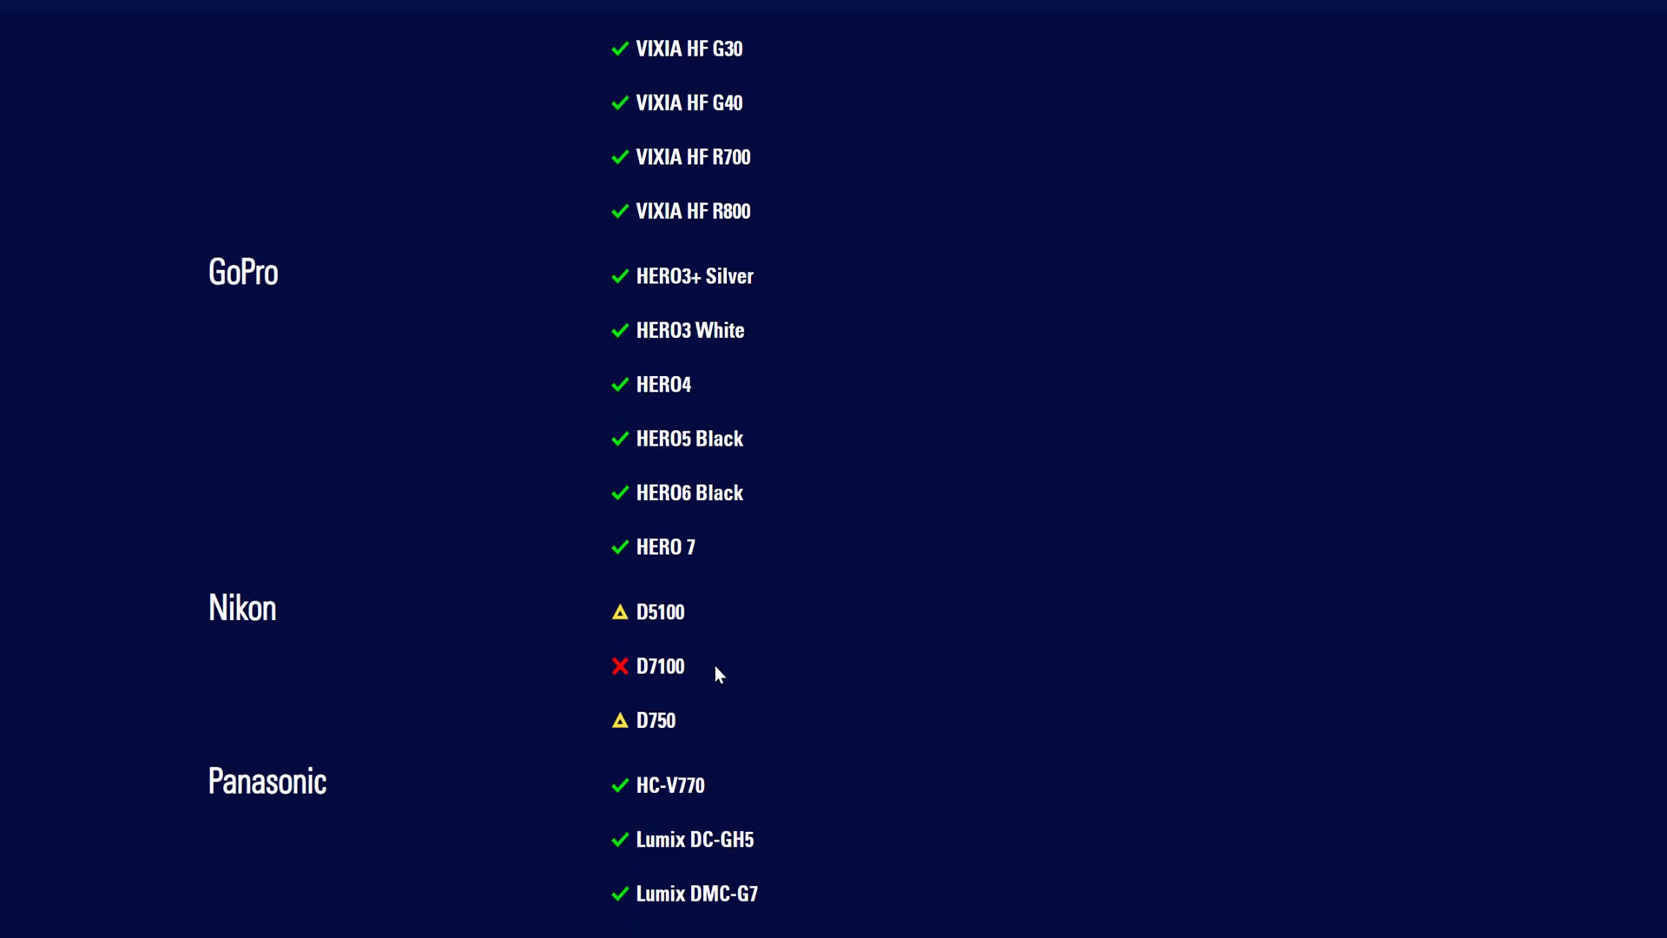
left_click(752, 589)
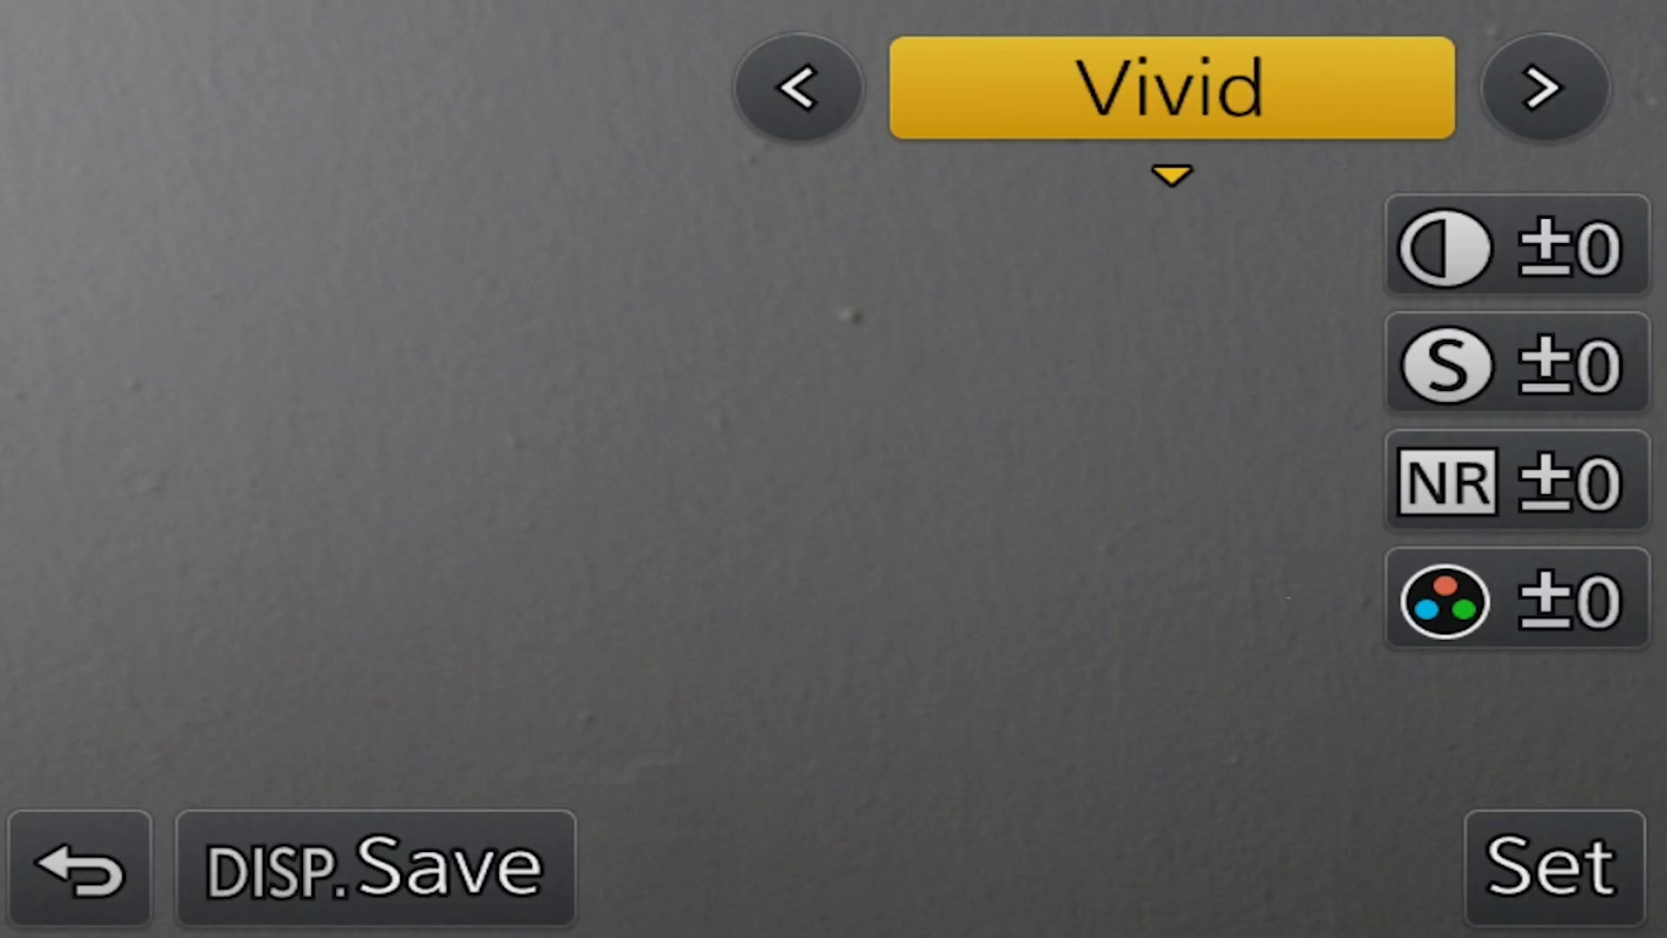
Change the Photo Style from Vivid to Natural, then reach Setup > TV Connection > HDMI Info Display (Rec).
key("Right")
key("Return")
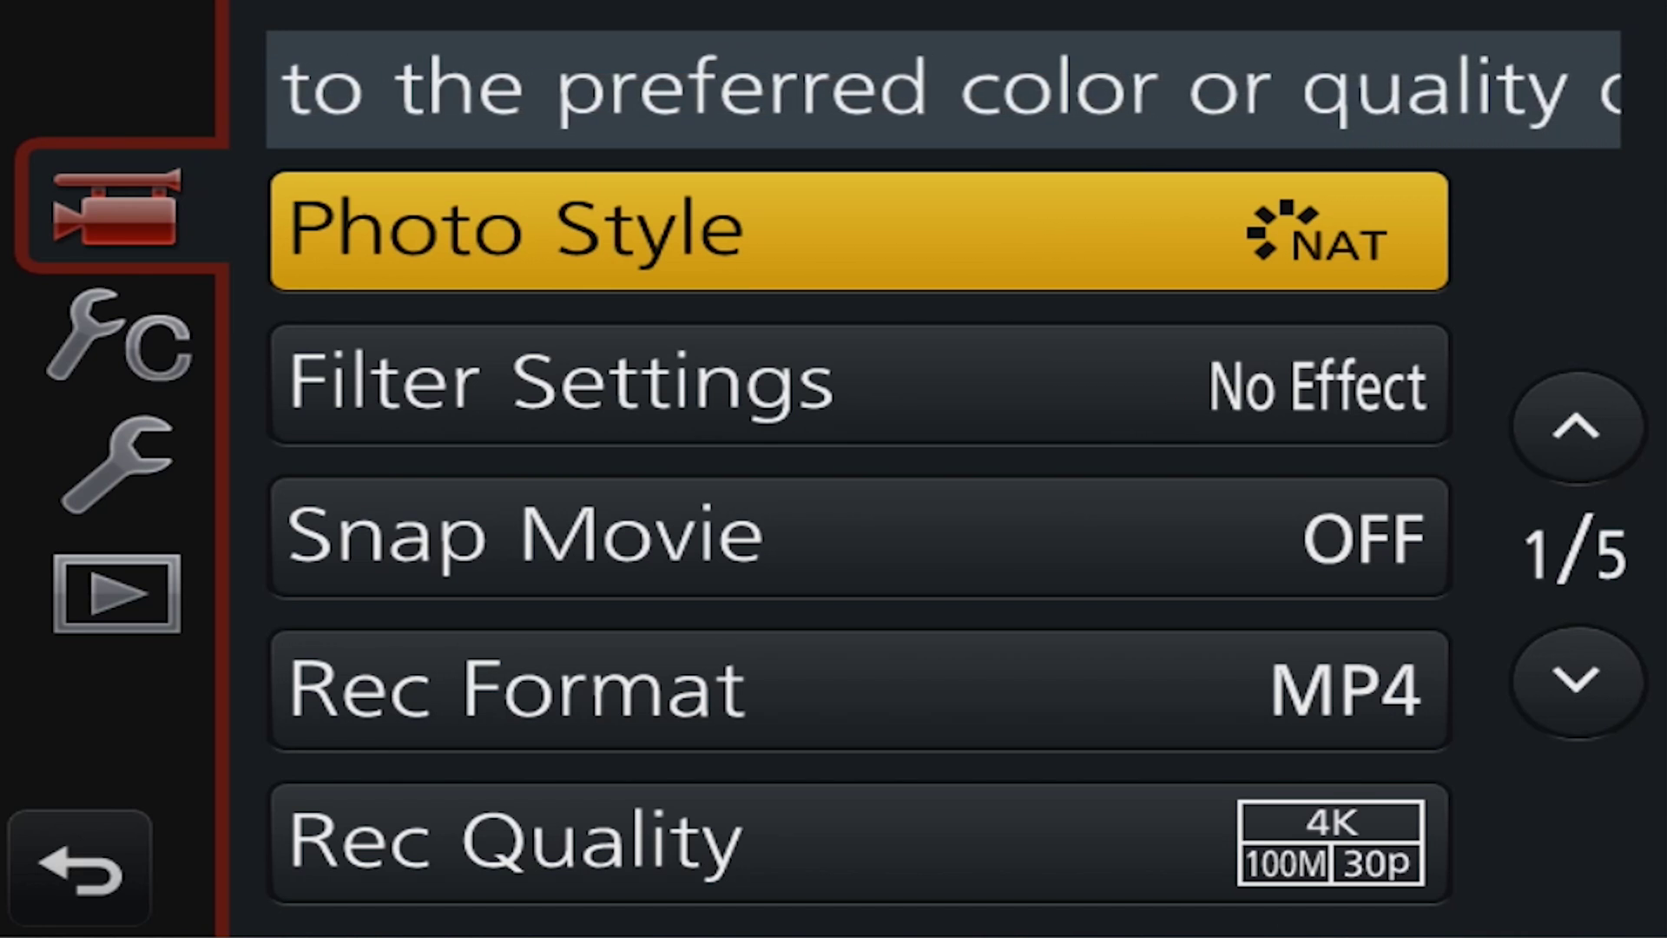
key("Left")
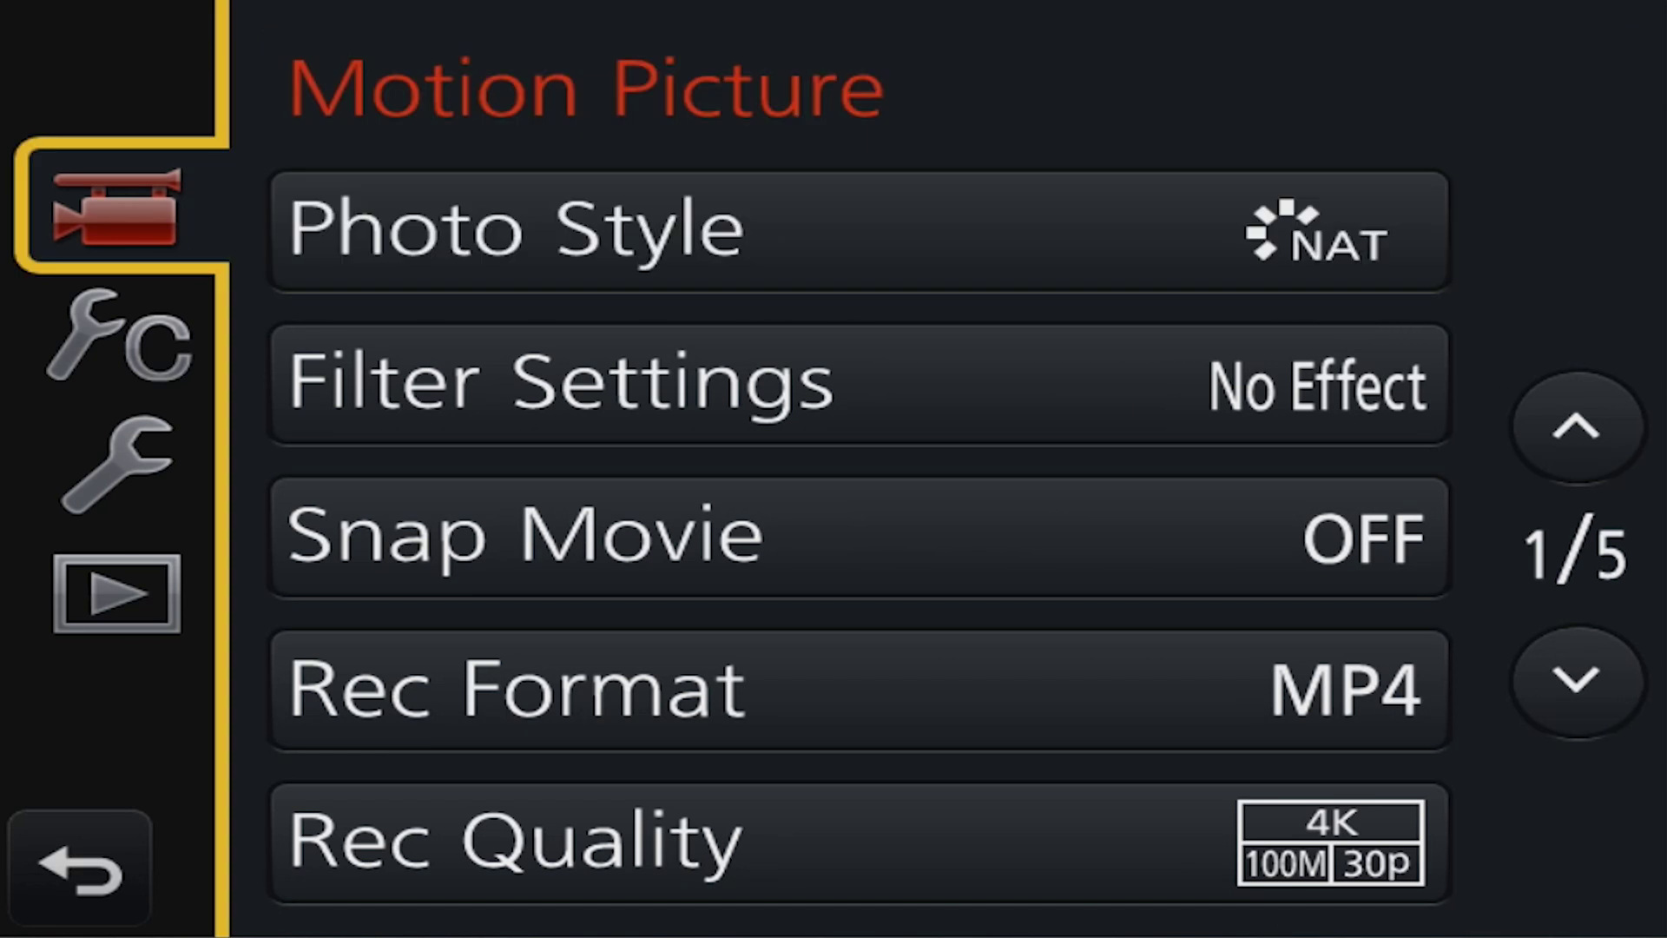
key("Down")
key("Down")
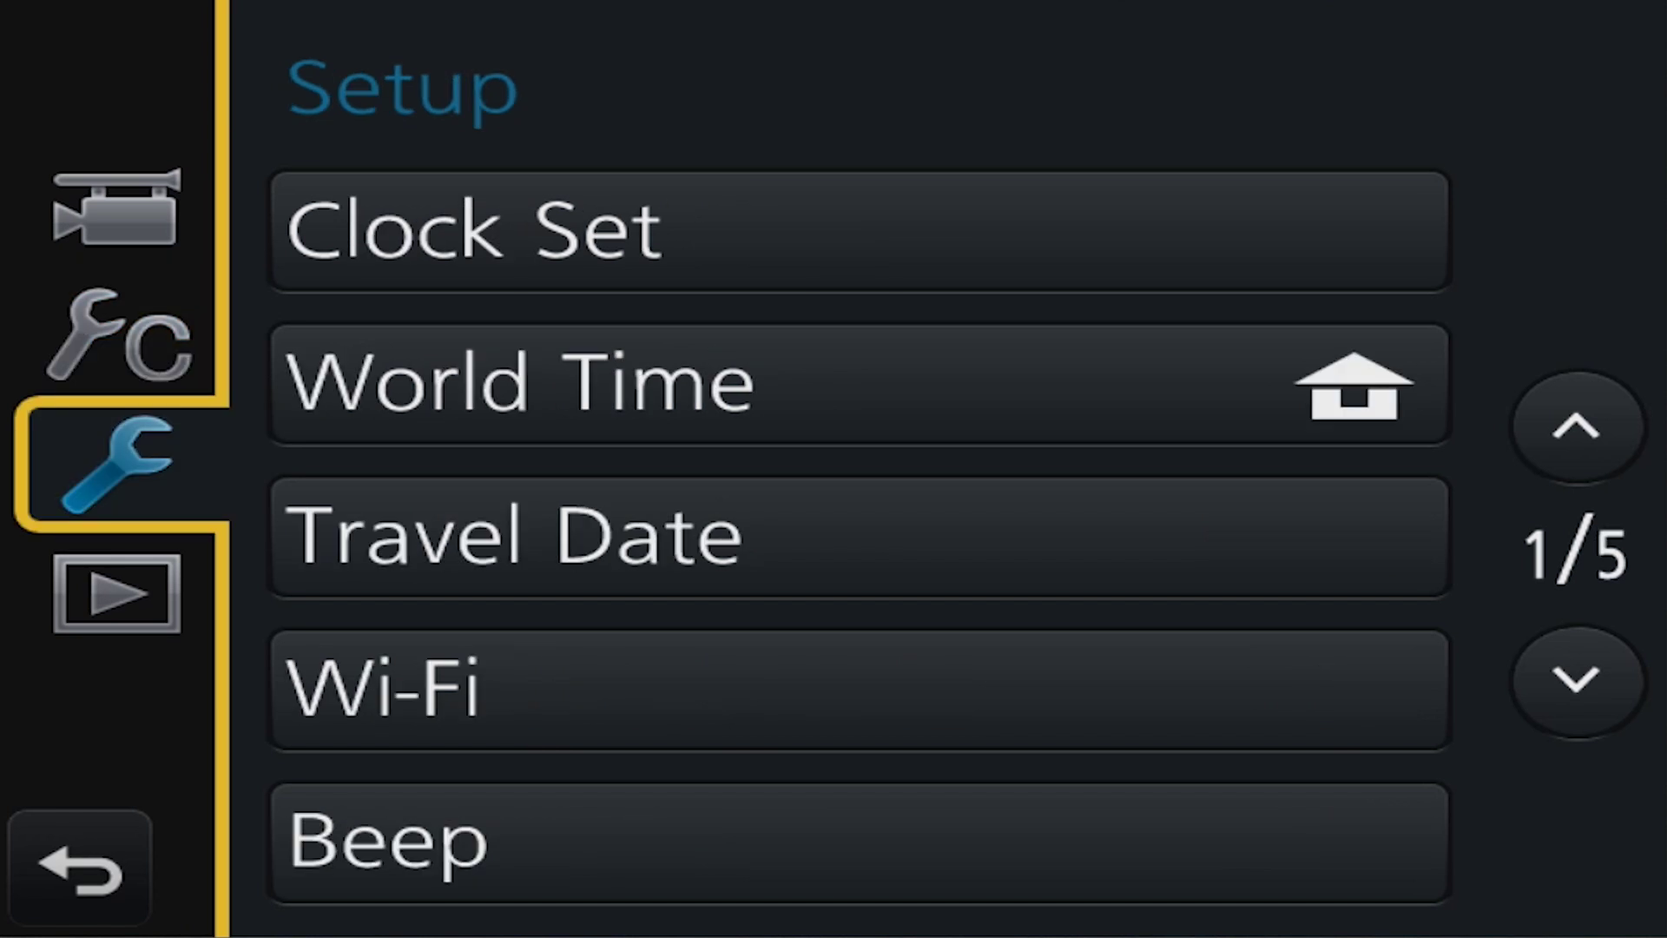
key("Right")
key("Down")
key("Down")
key("Down")
key("Down")
key("Down")
key("Down")
key("Down")
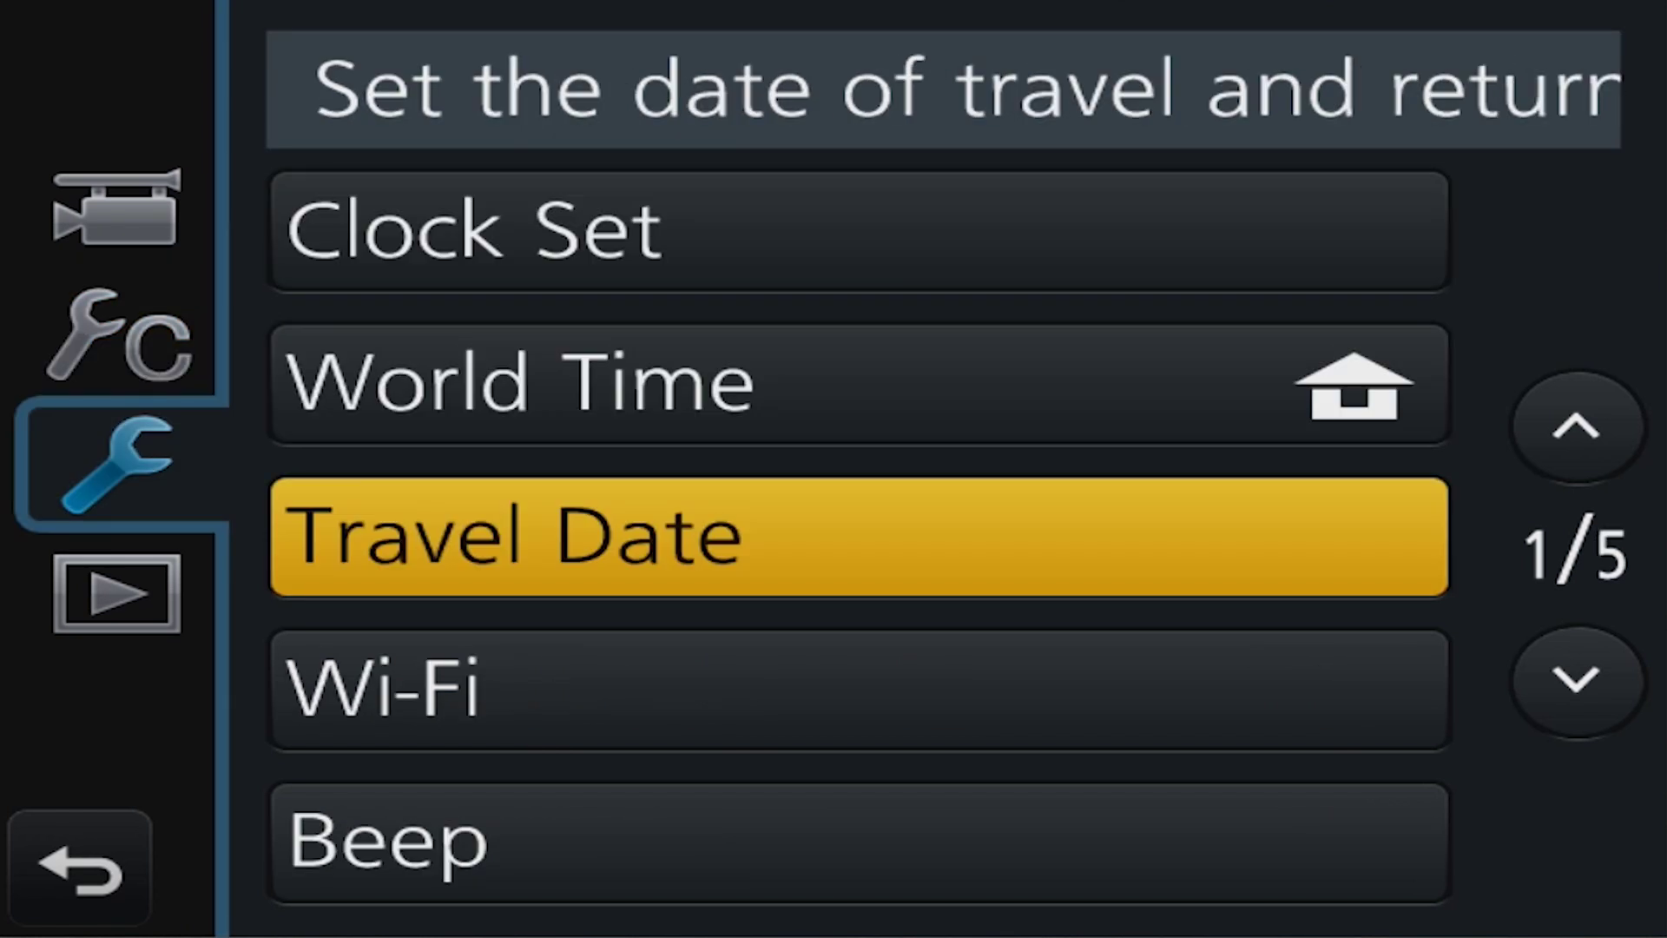
key("Down")
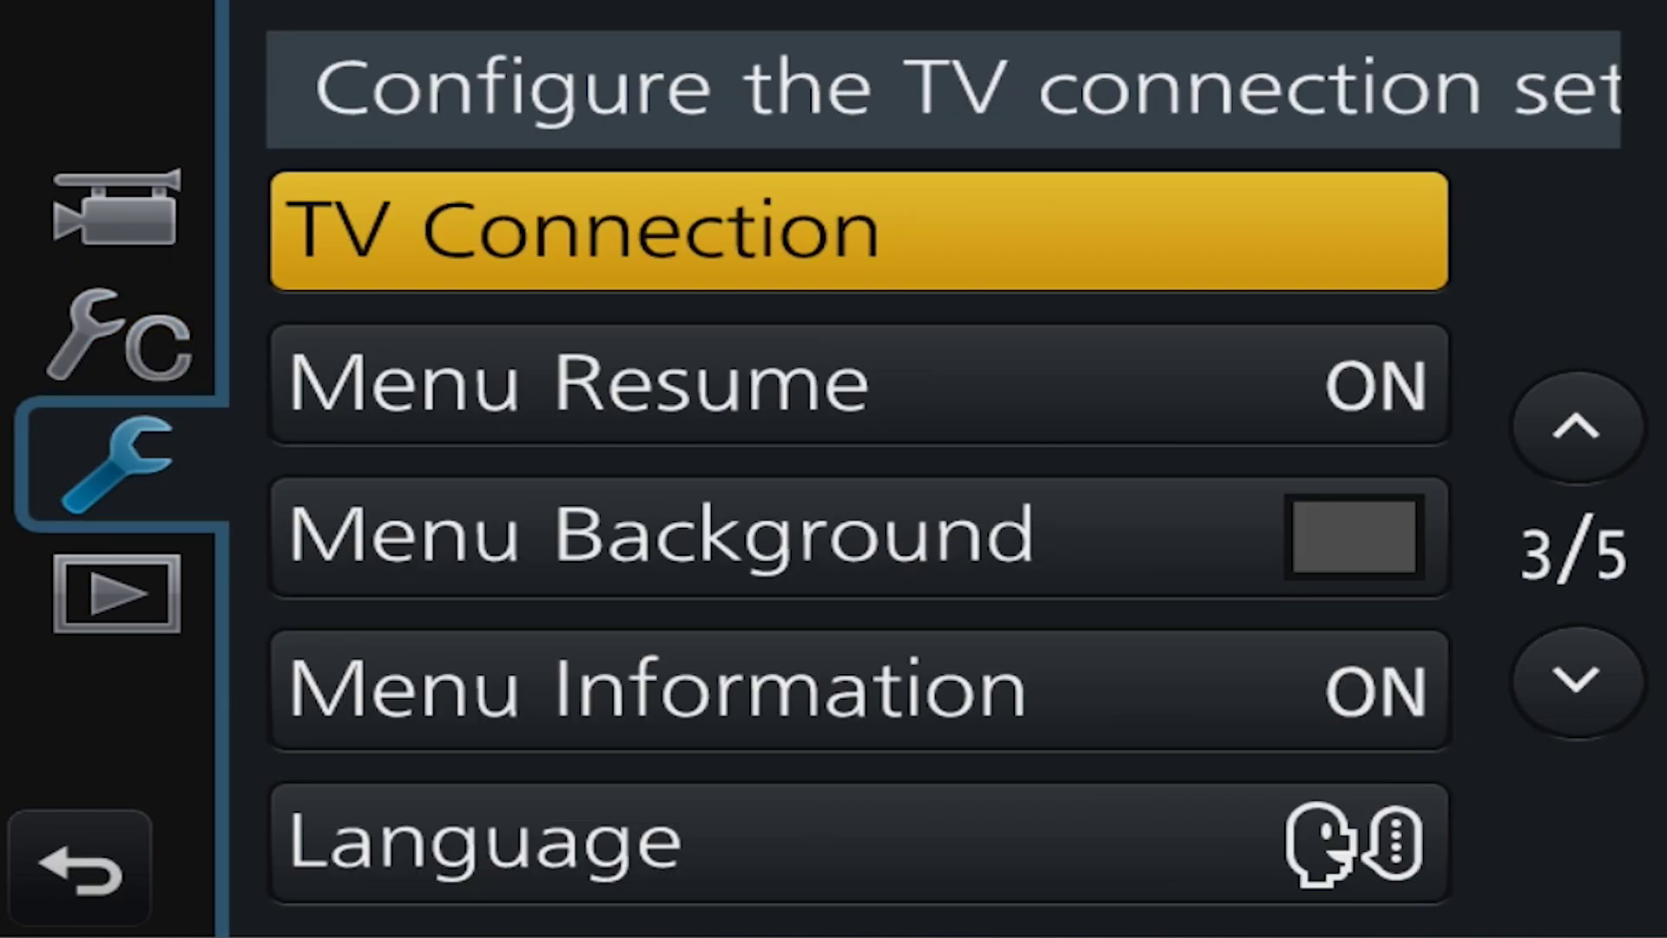
key("Right")
key("Down")
key("Down")
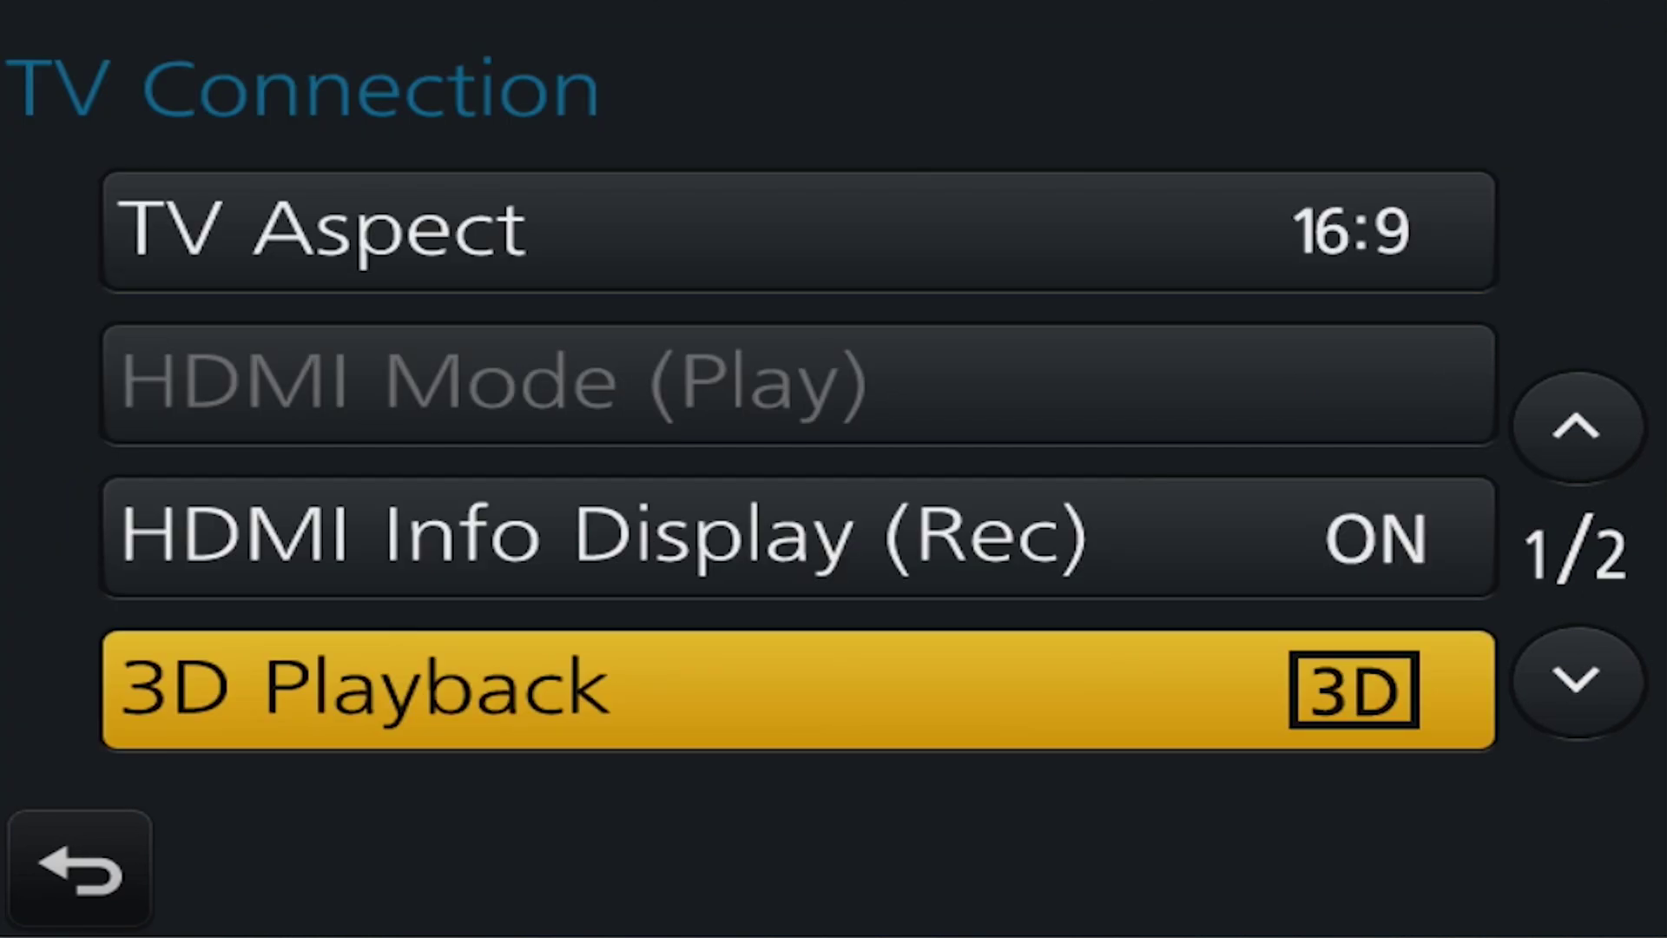
key("Up")
key("Right")
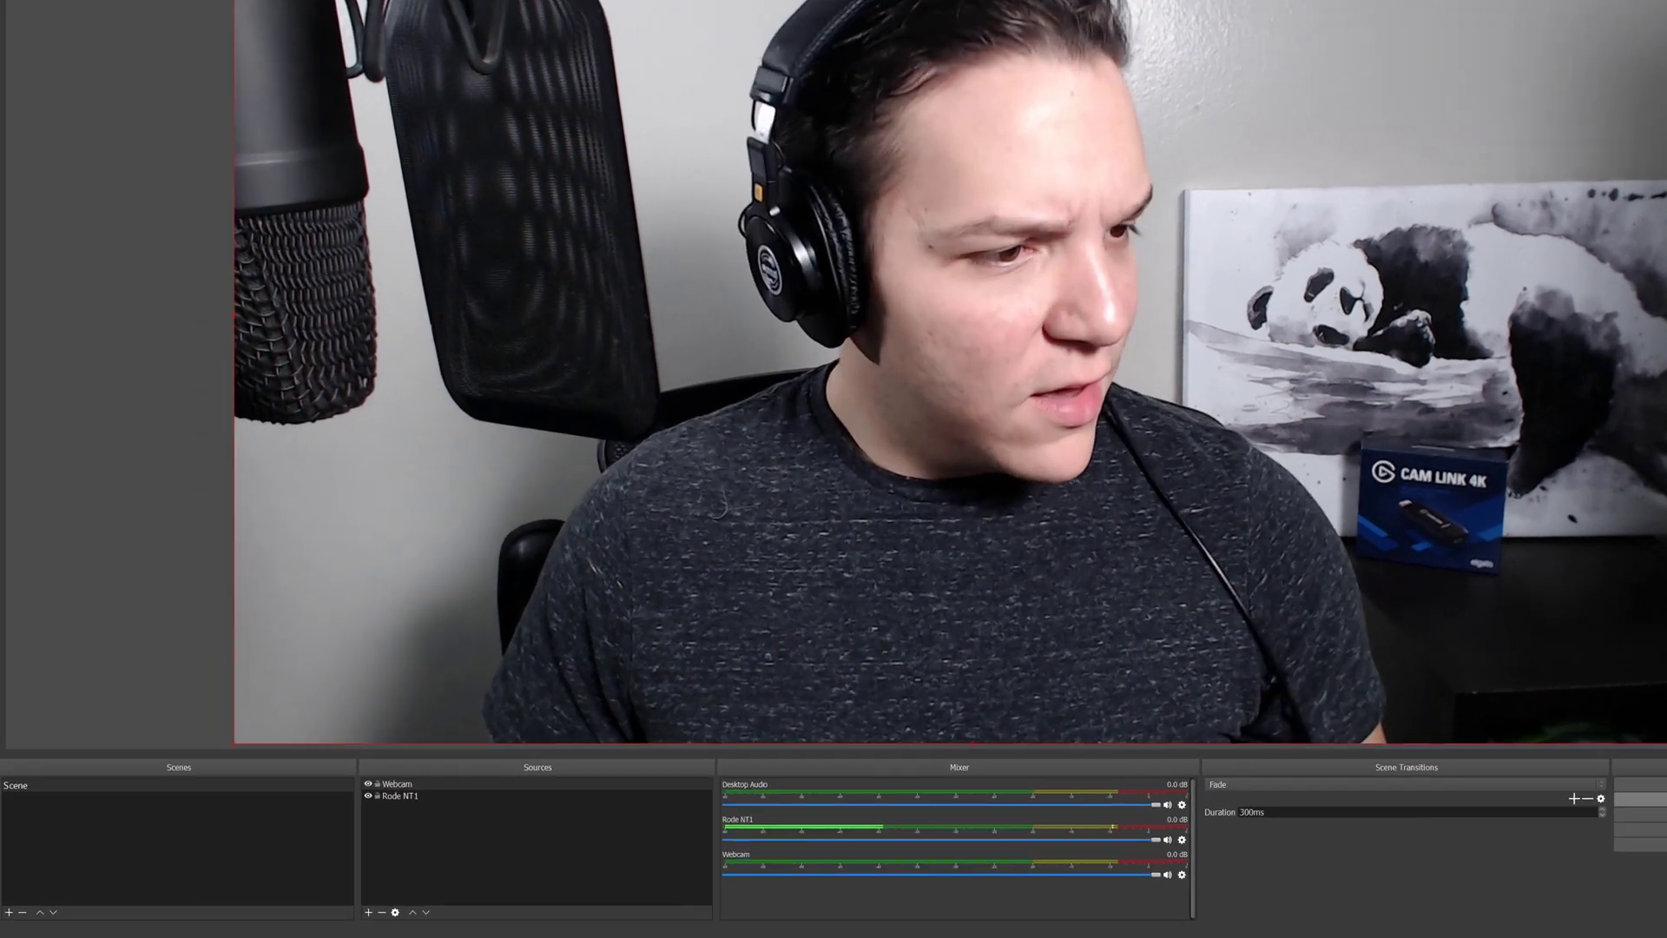
Hide the Webcam source using its eye icon in the Sources panel.
left_click(368, 783)
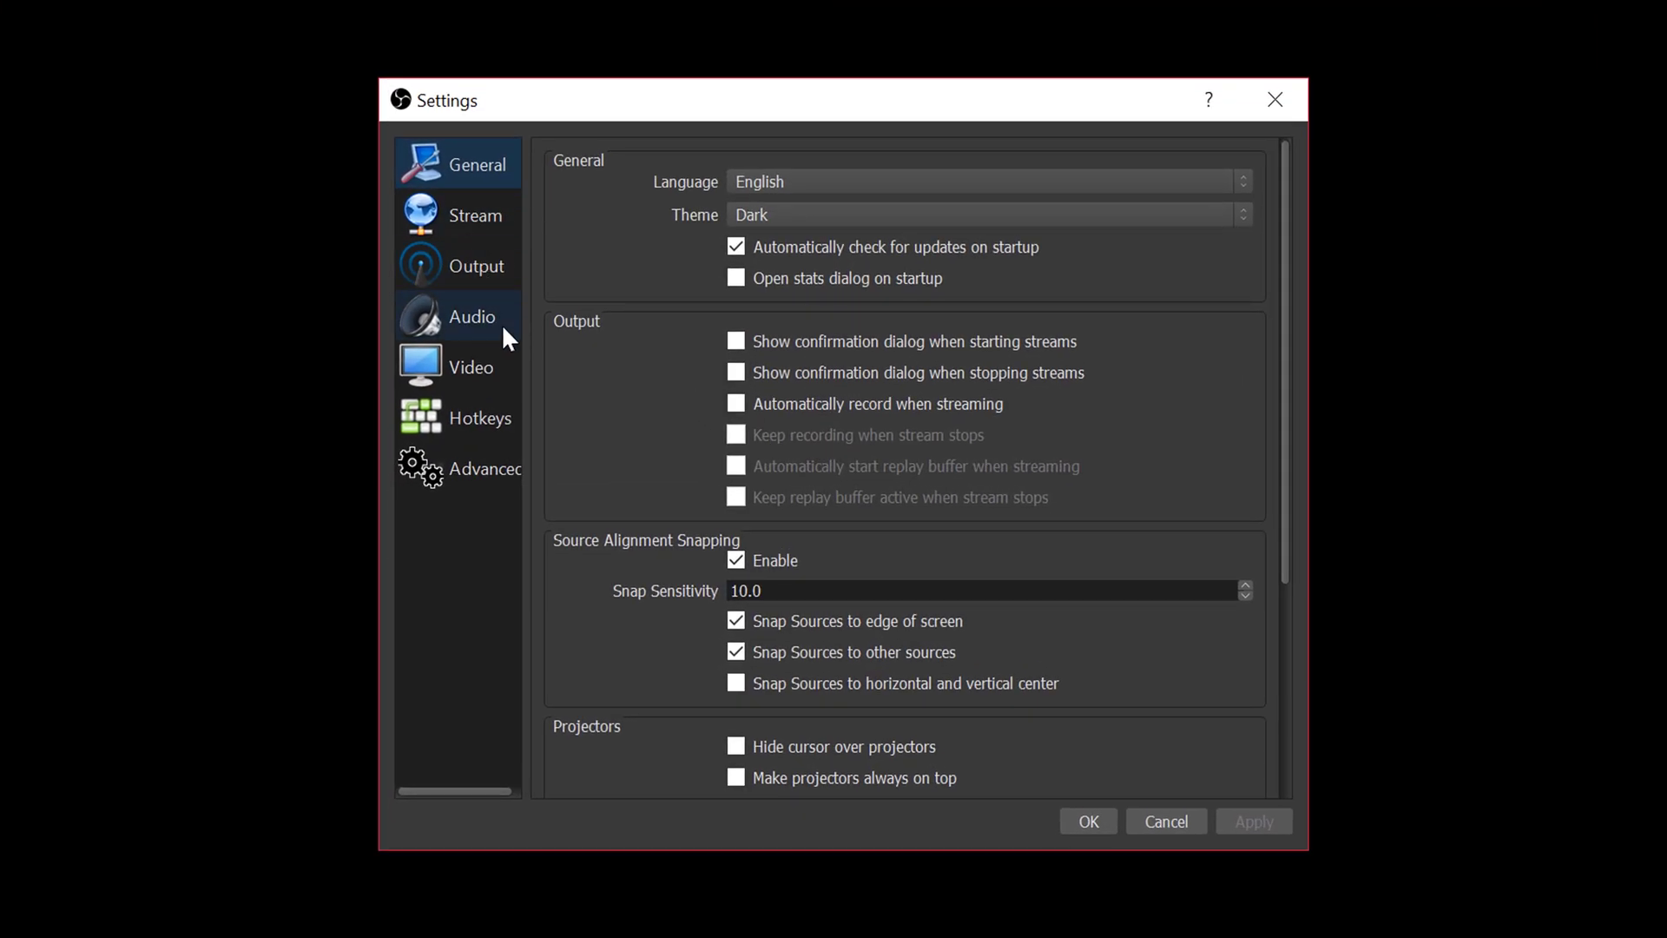
left_click(469, 388)
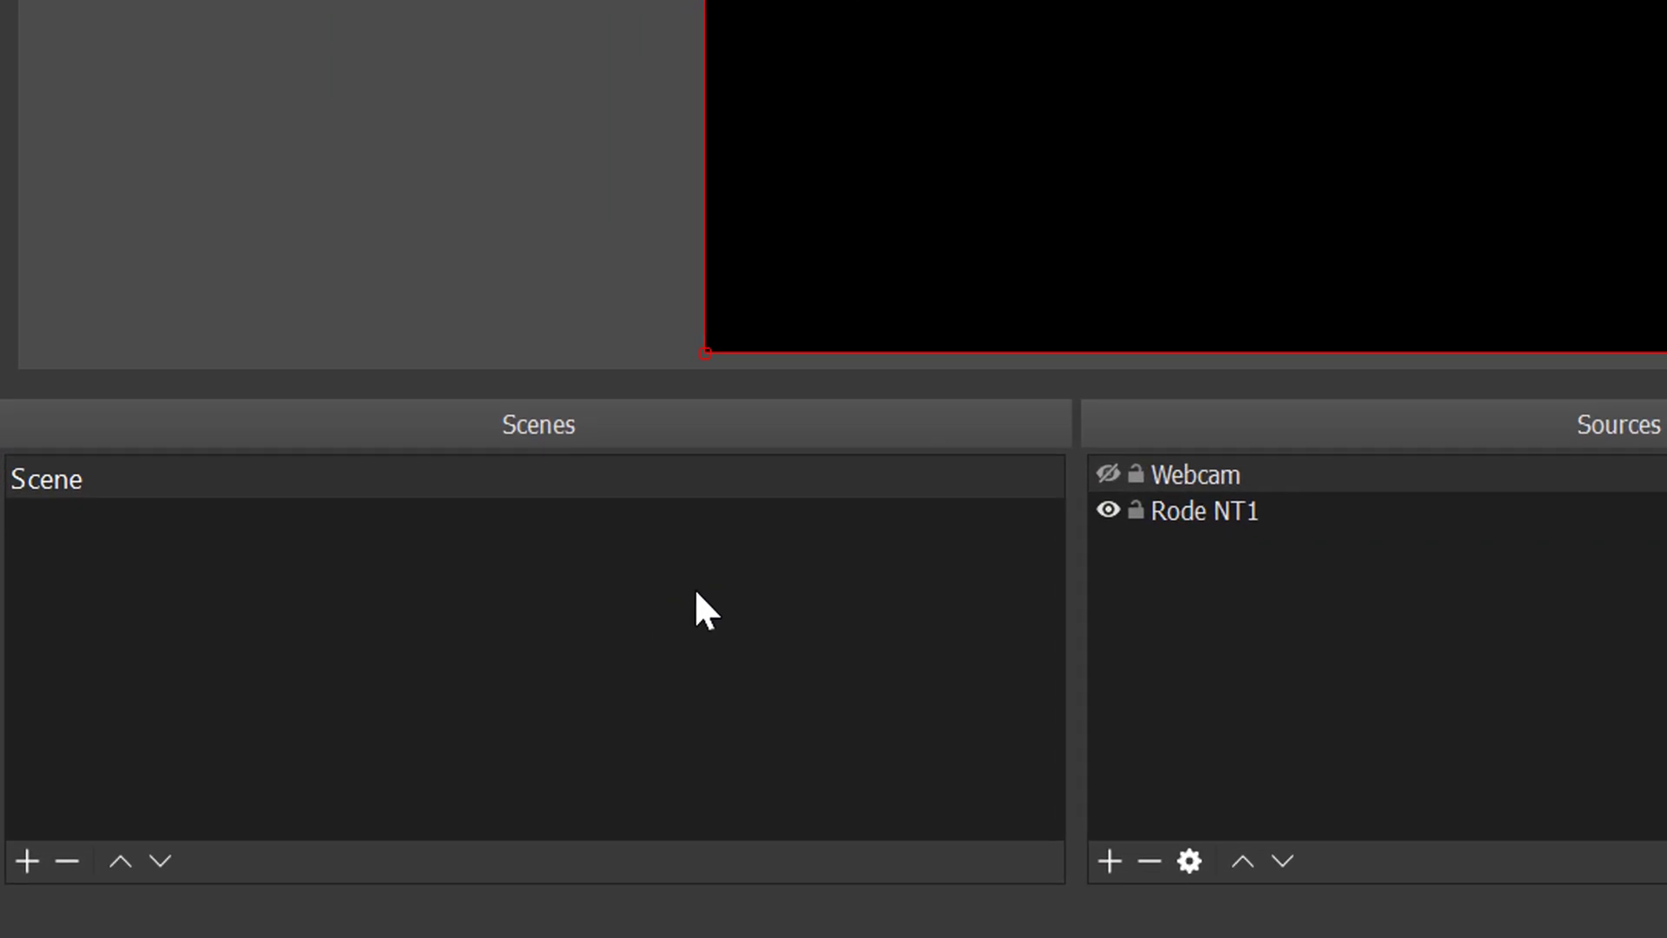
Add a new scene named 'Camlink 4K', then reselect the original Scene for comparison.
right_click(198, 838)
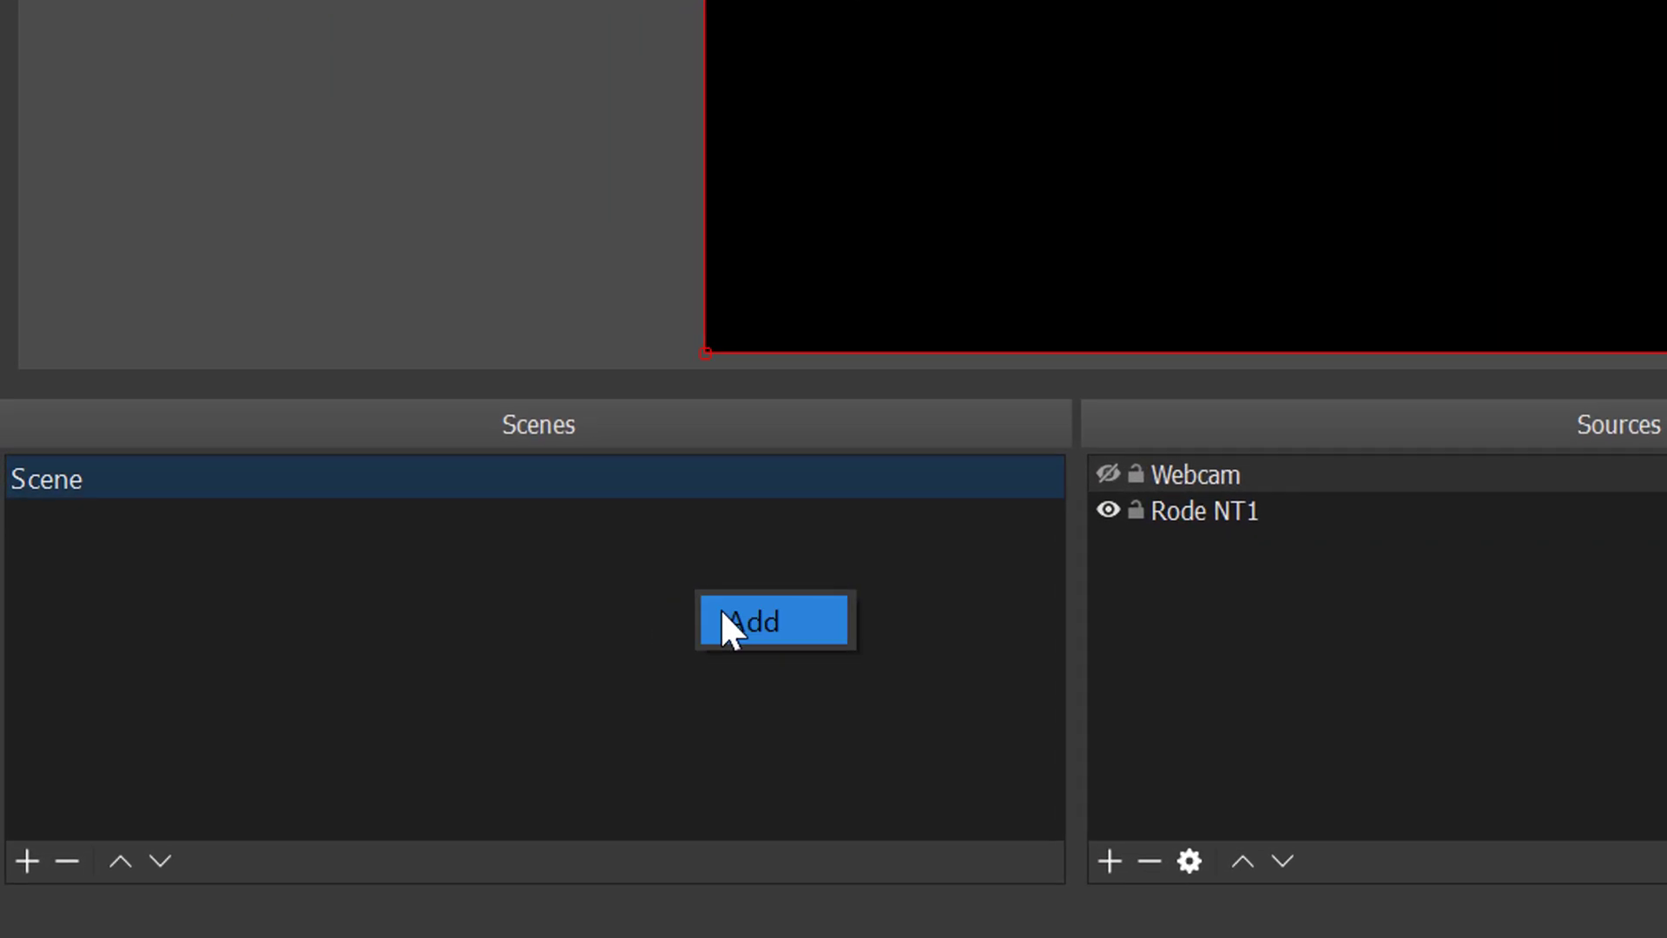
left_click(722, 618)
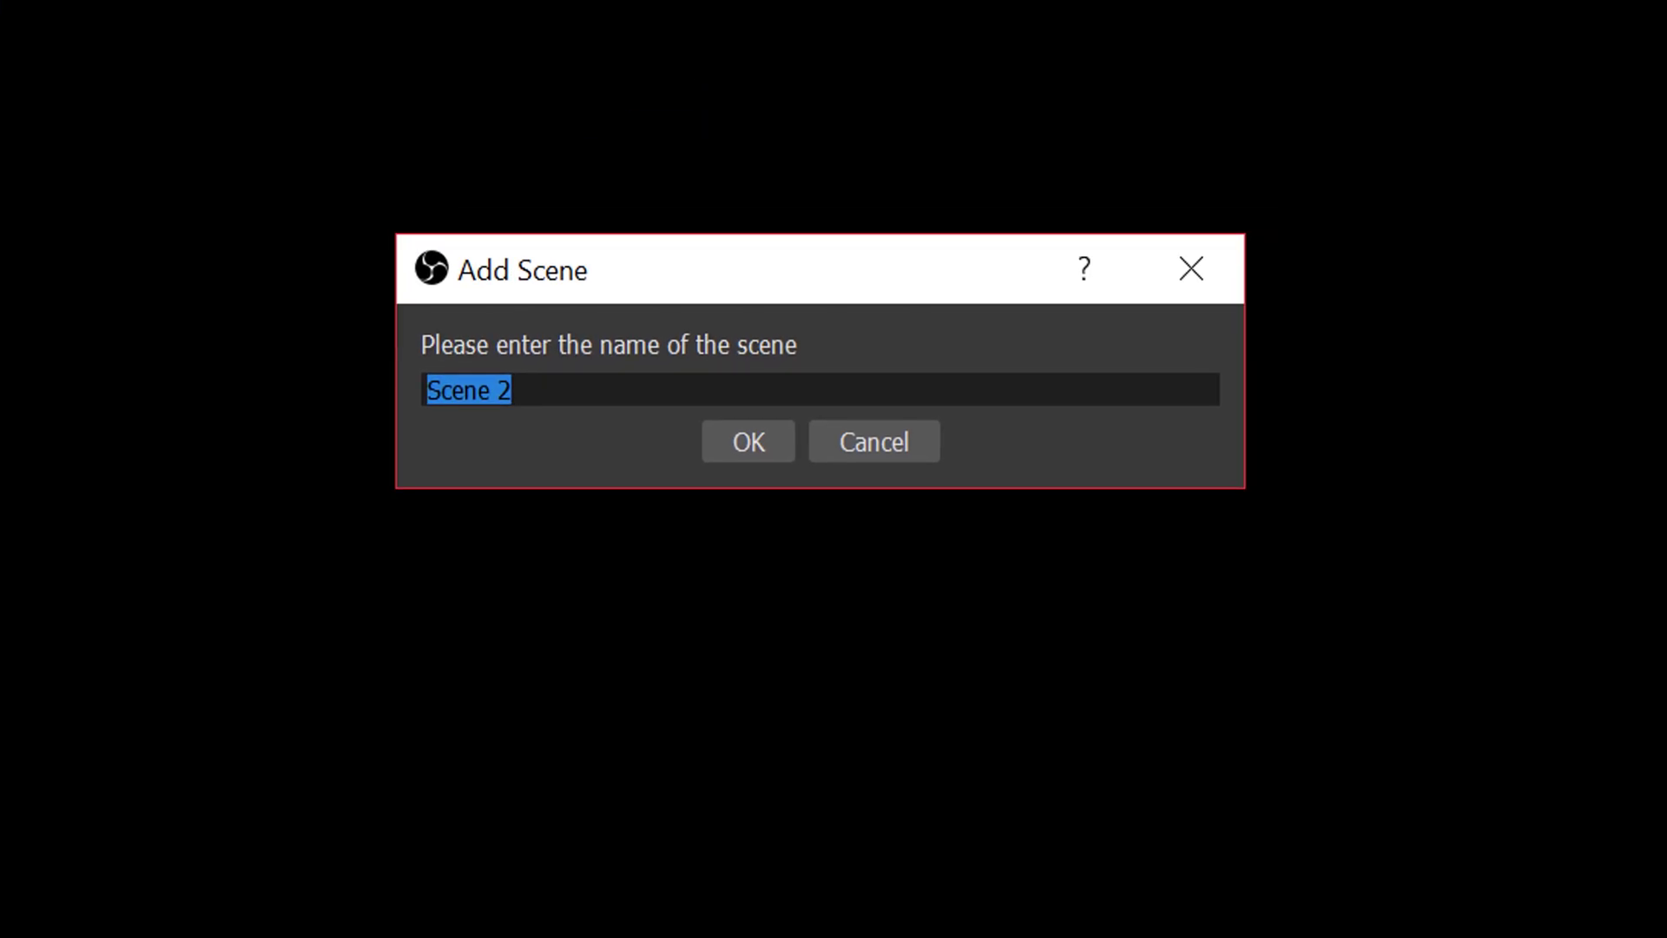
type("Camlink 4K")
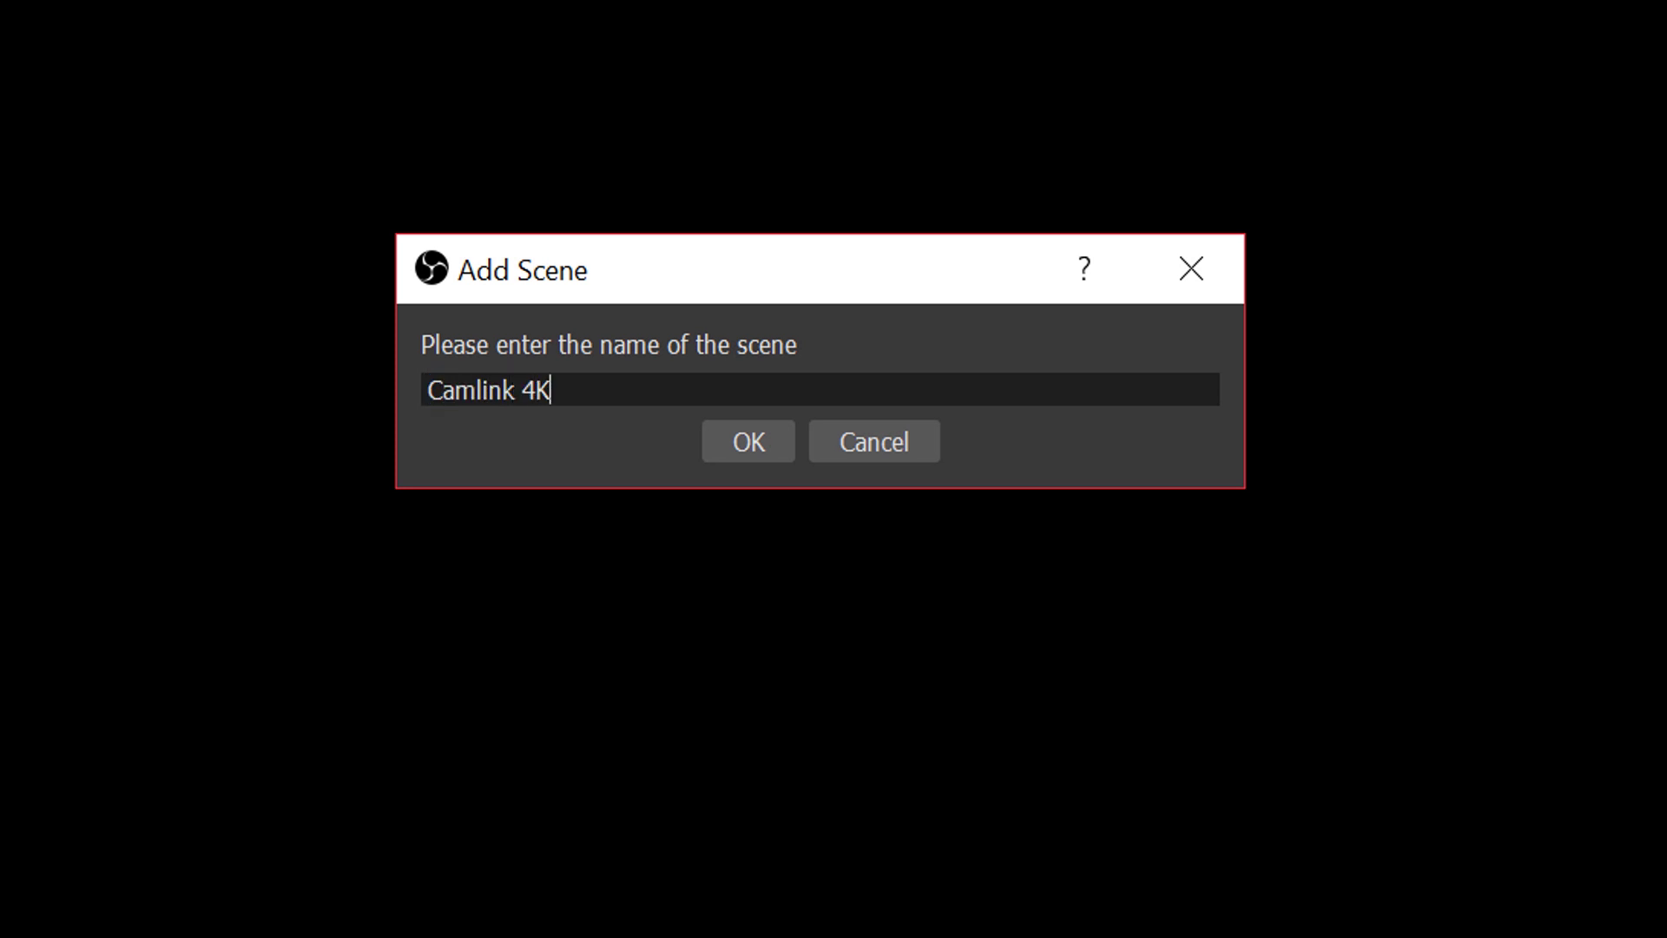
key("Return")
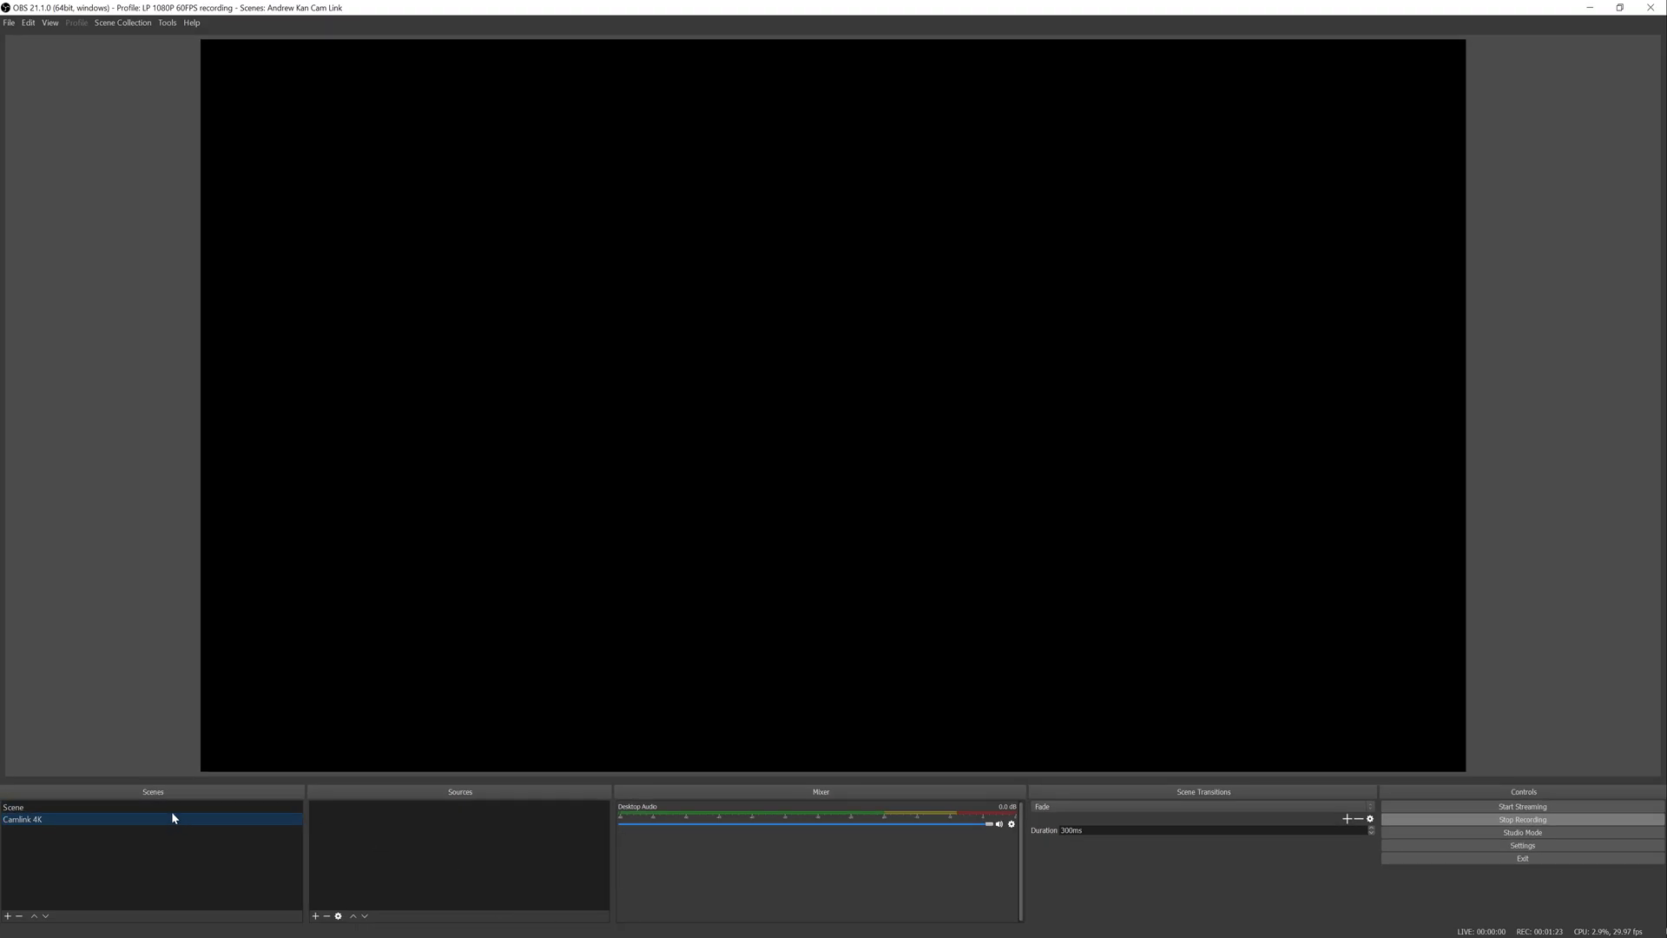
left_click(172, 809)
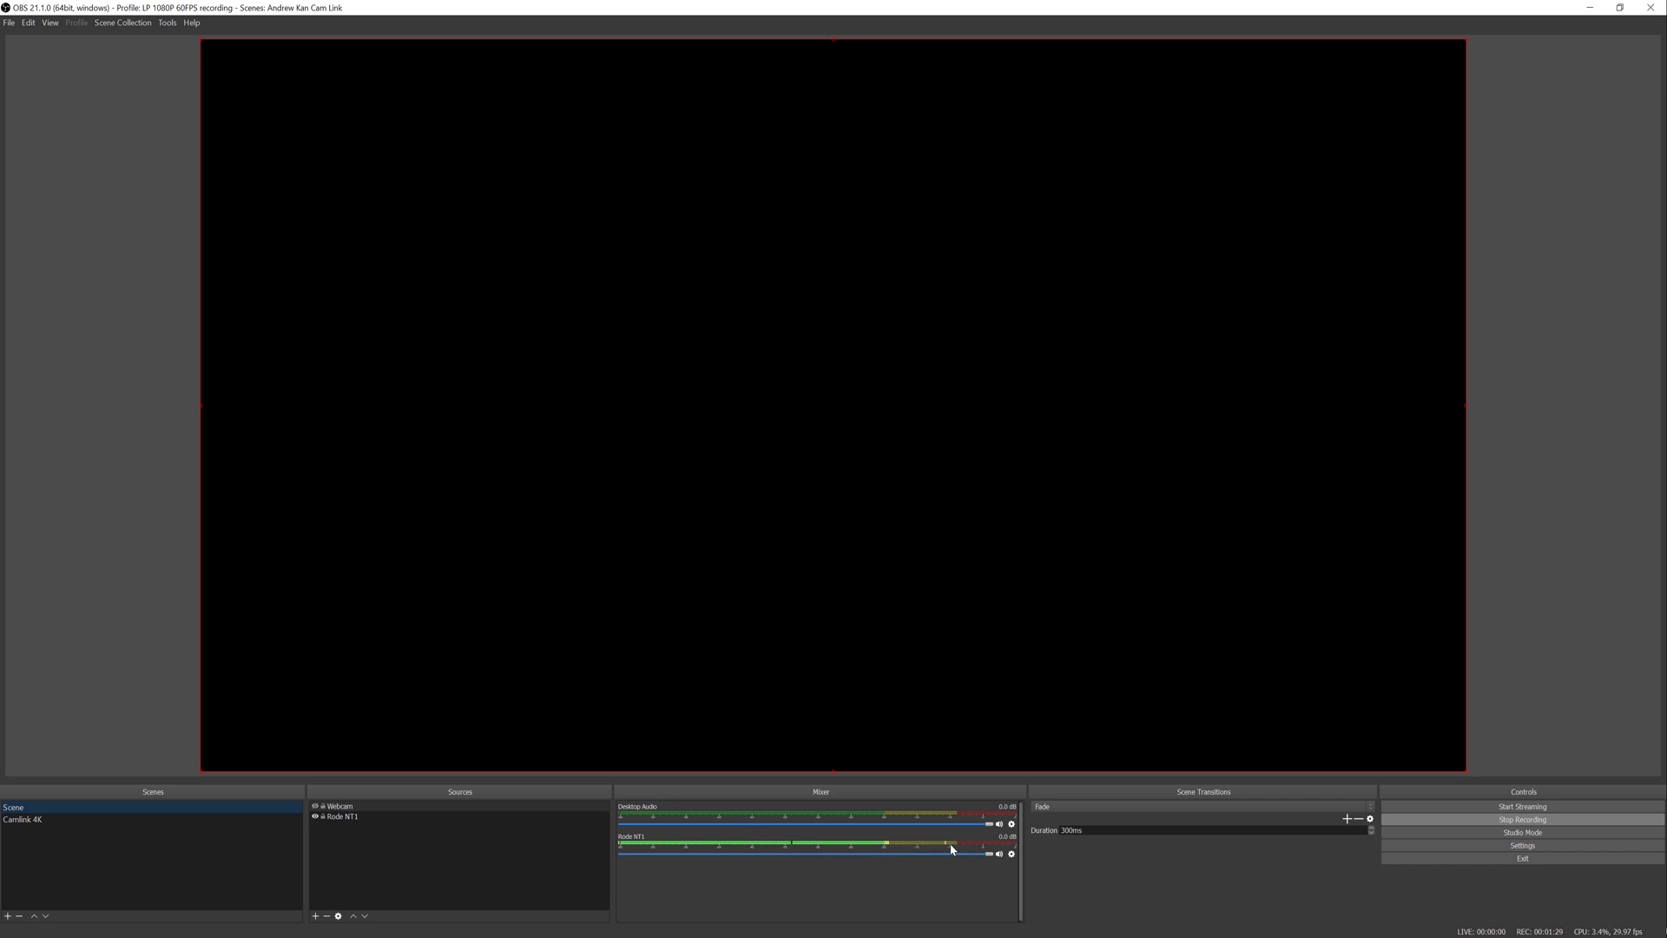
In Camlink 4K, add an audio input 'Rode NT 1 XLR' capturing from Line (MG-XU).
left_click(30, 821)
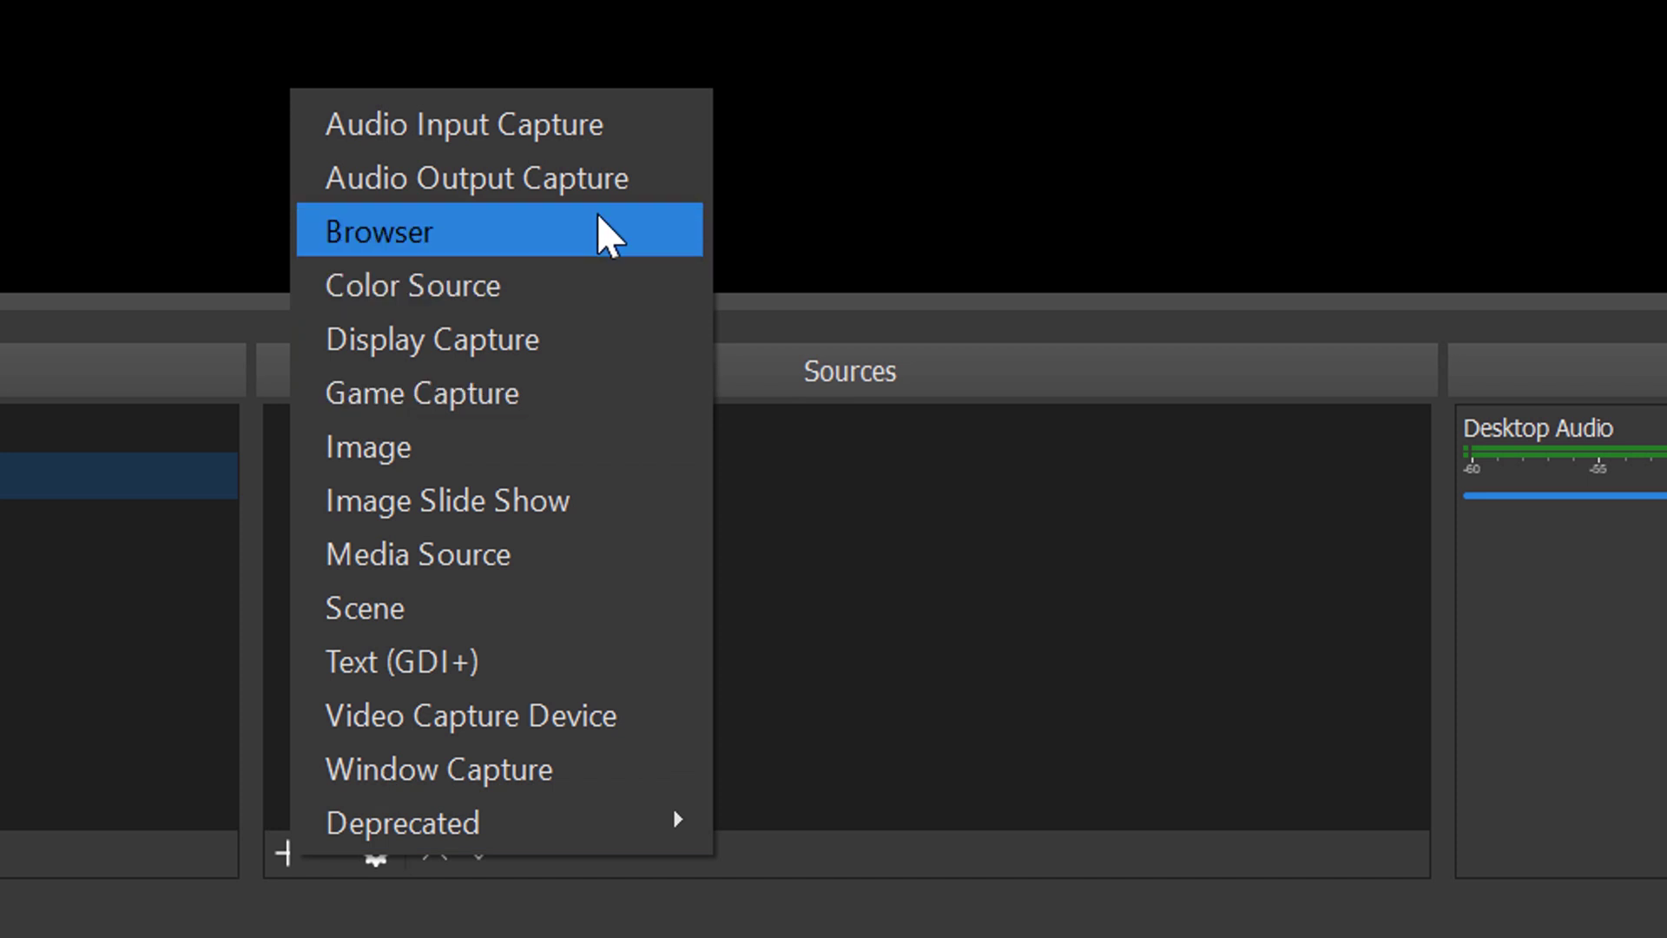
left_click(584, 124)
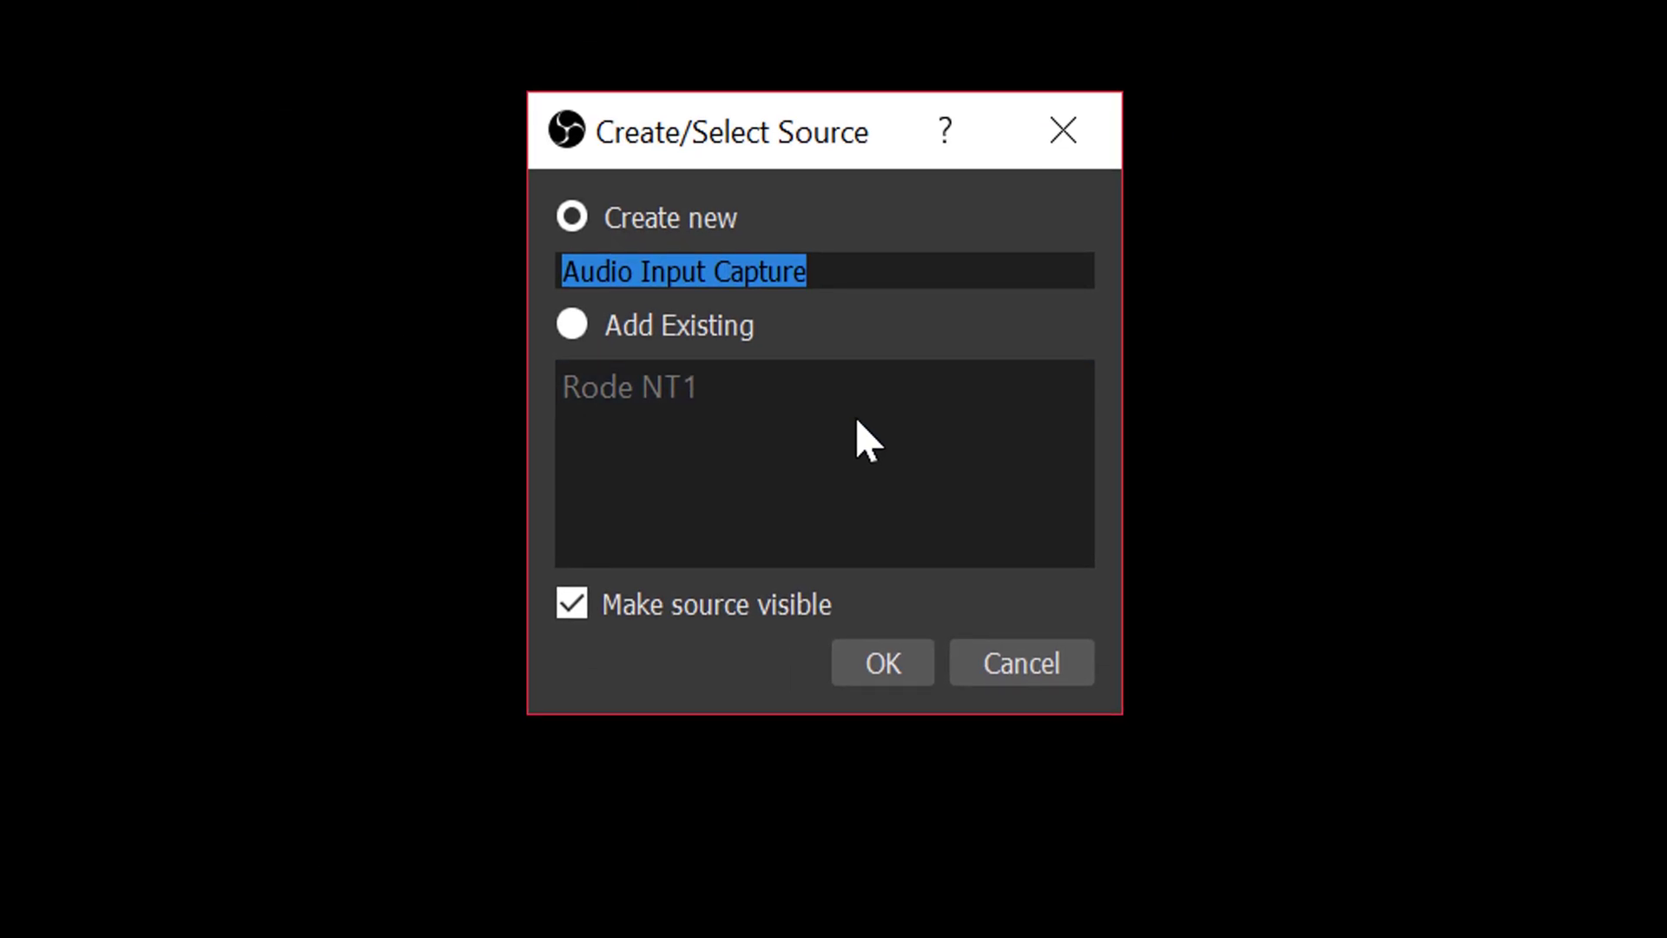
type("R")
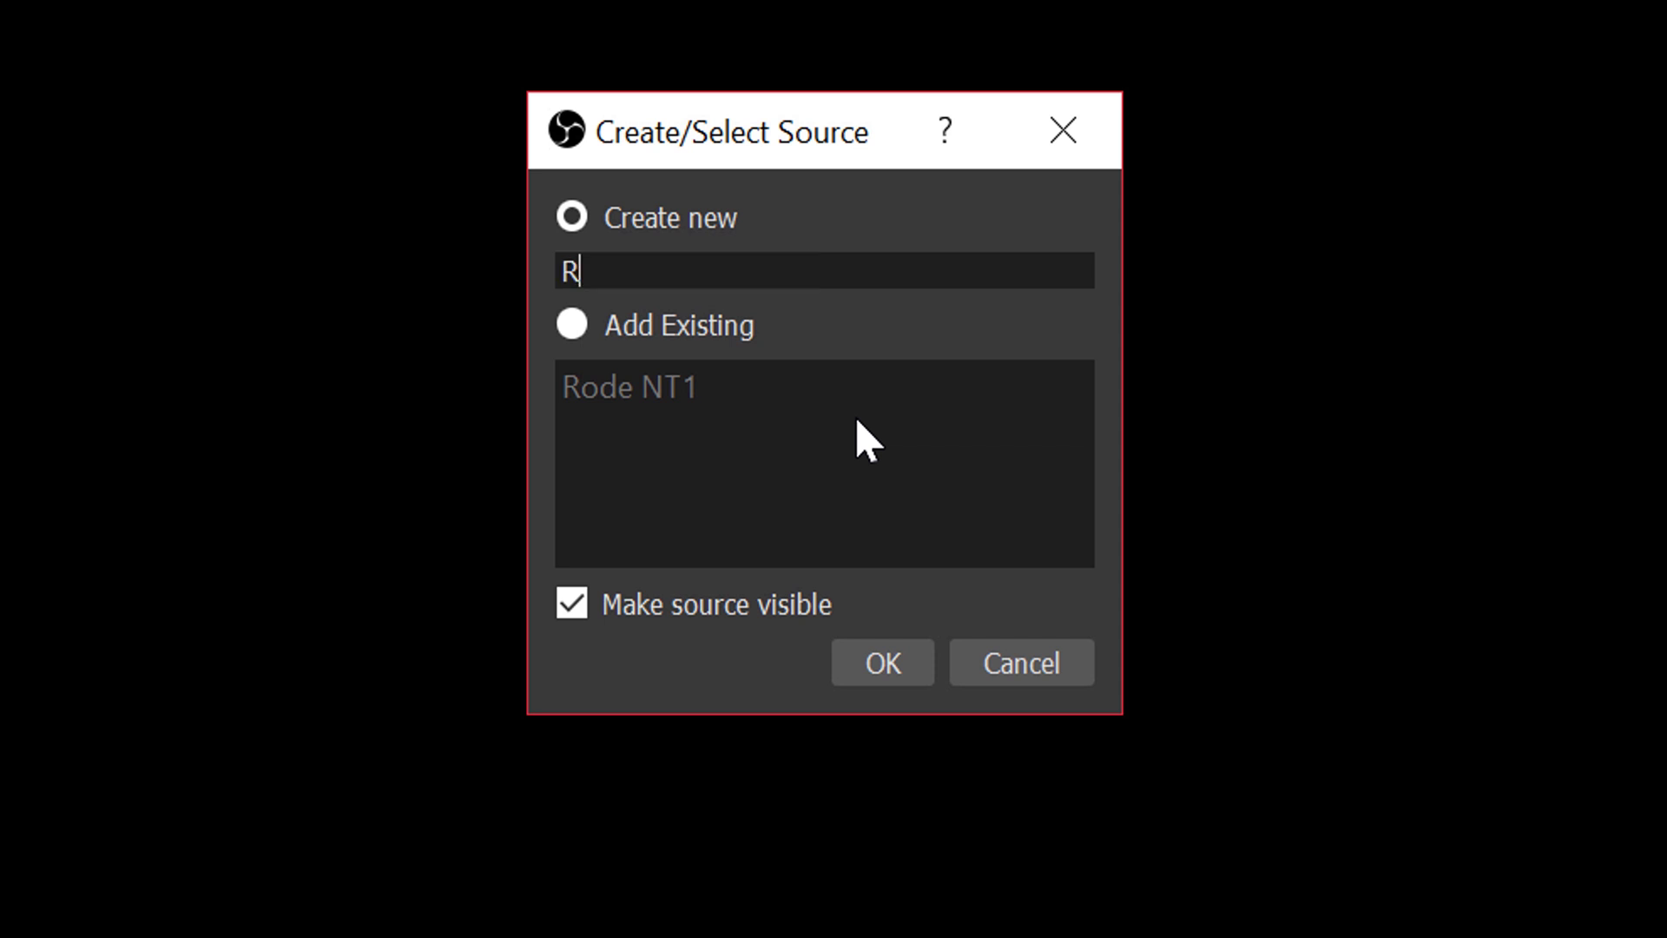
type("ode NT 1 0")
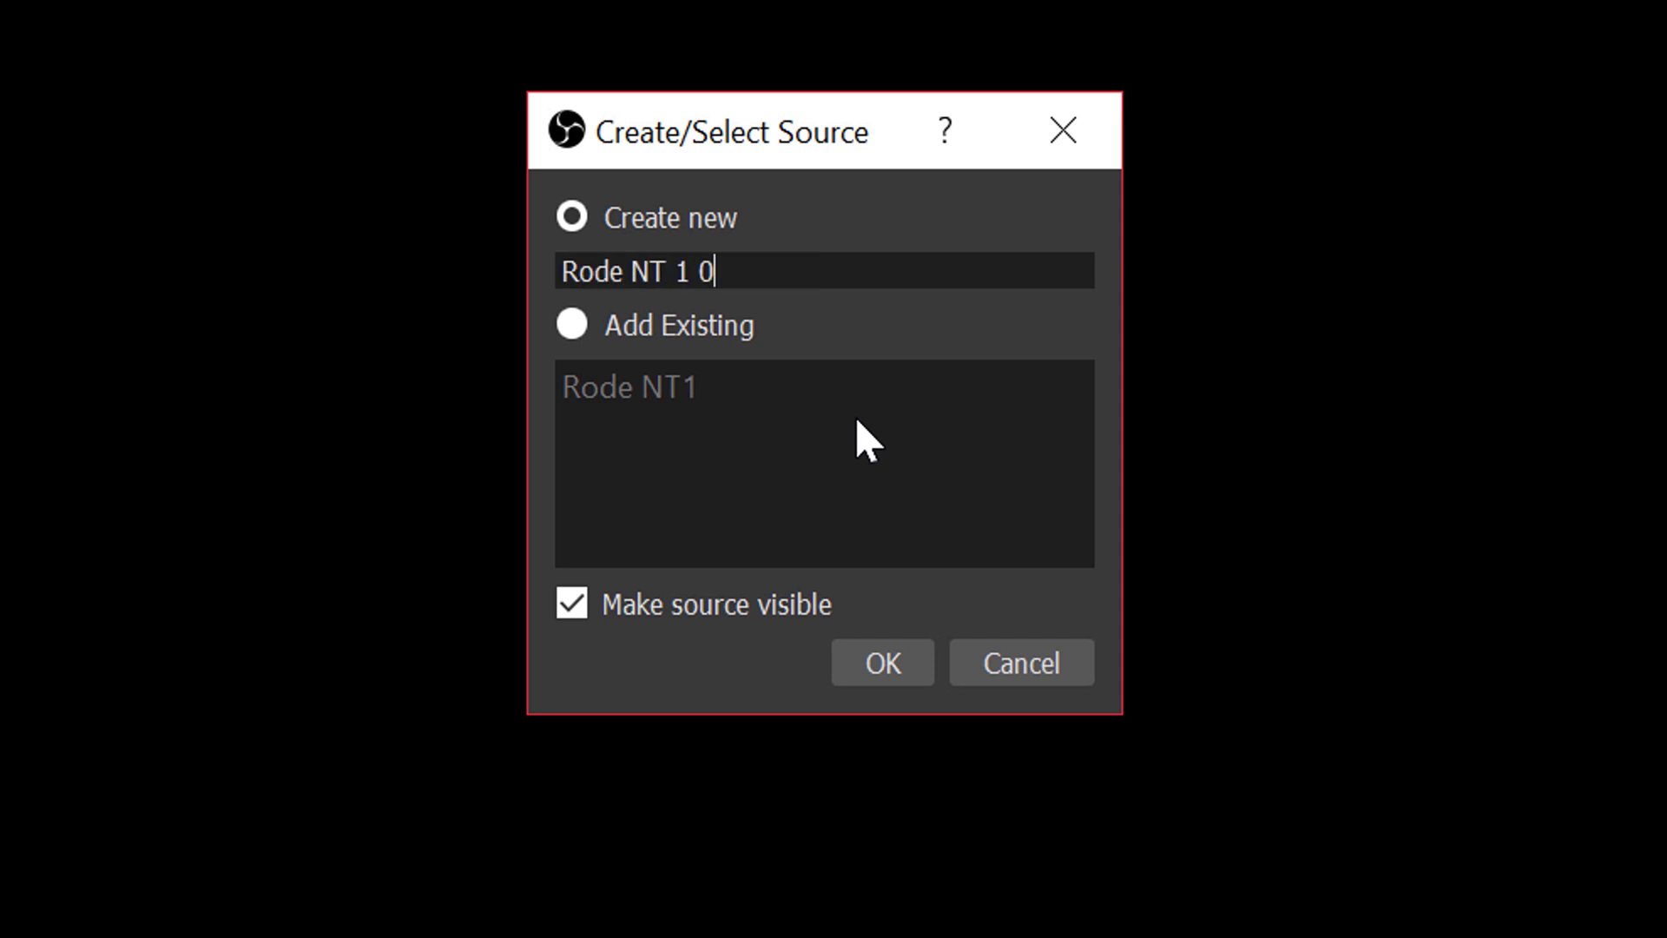
type("1 XLR")
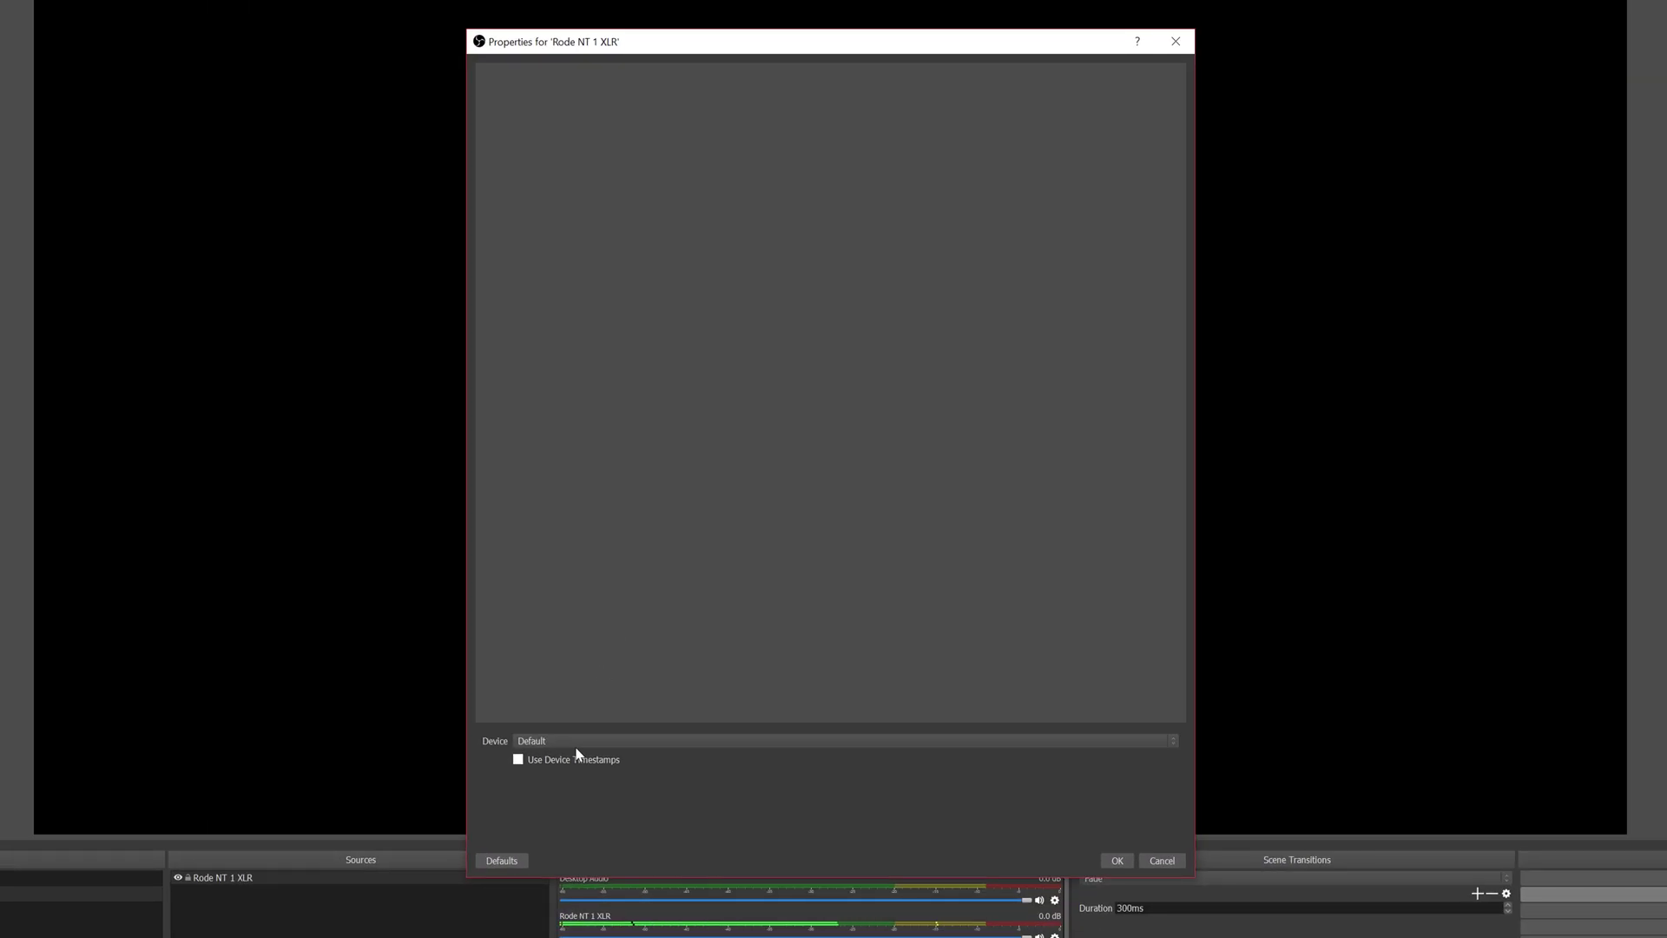
left_click(572, 744)
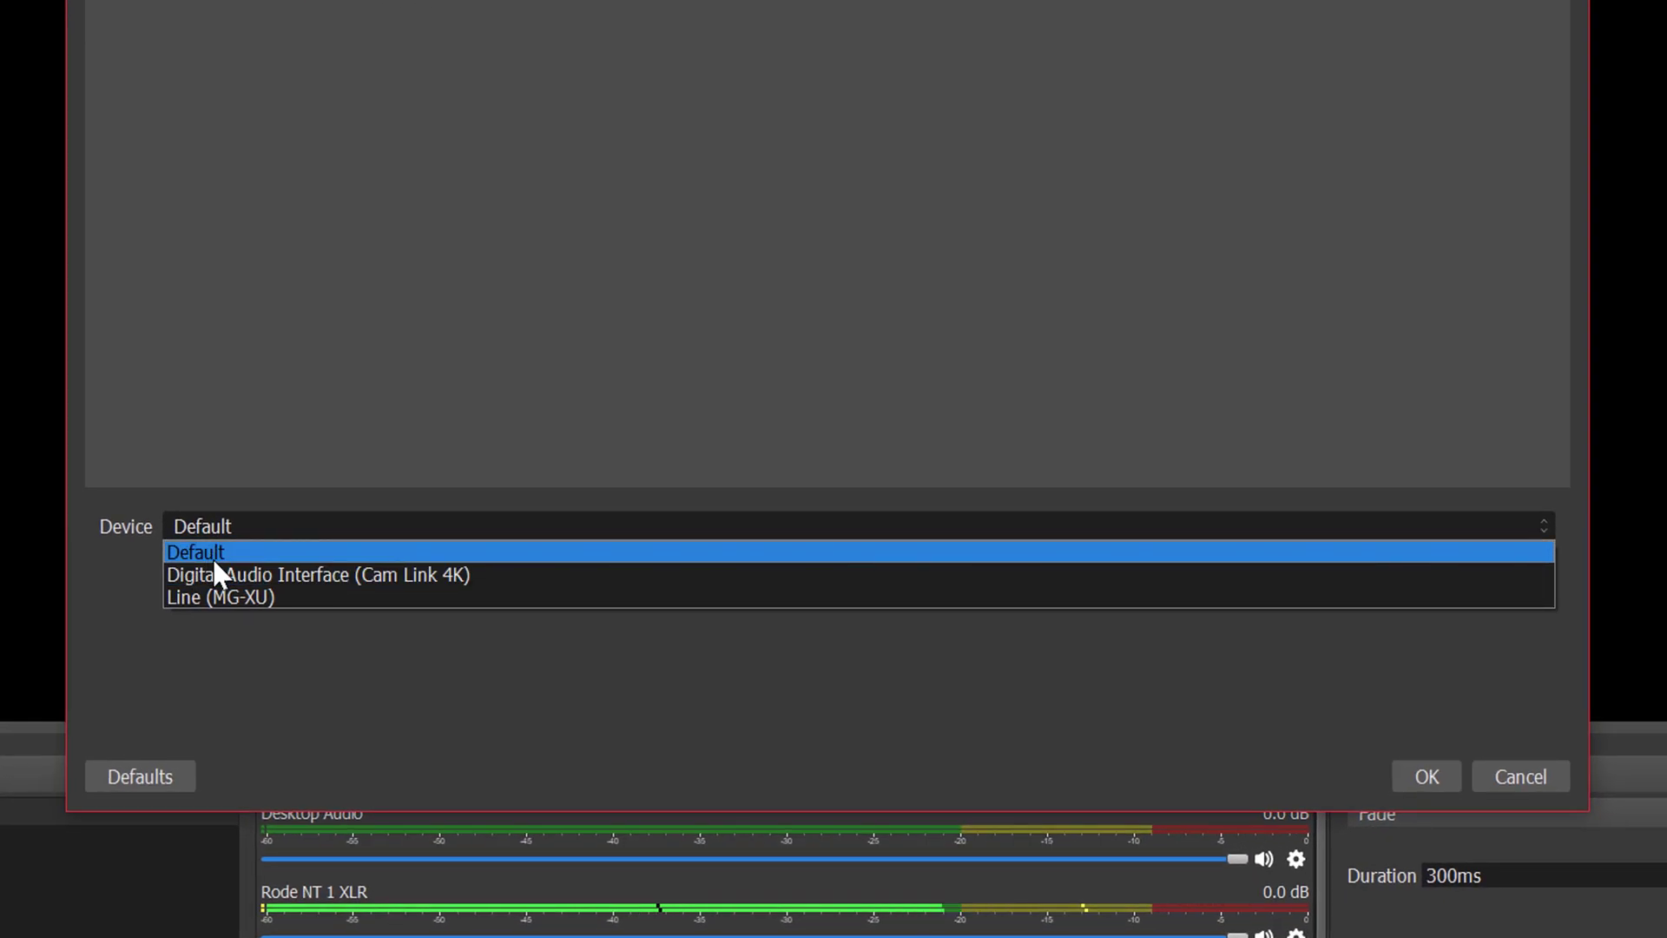
left_click(208, 595)
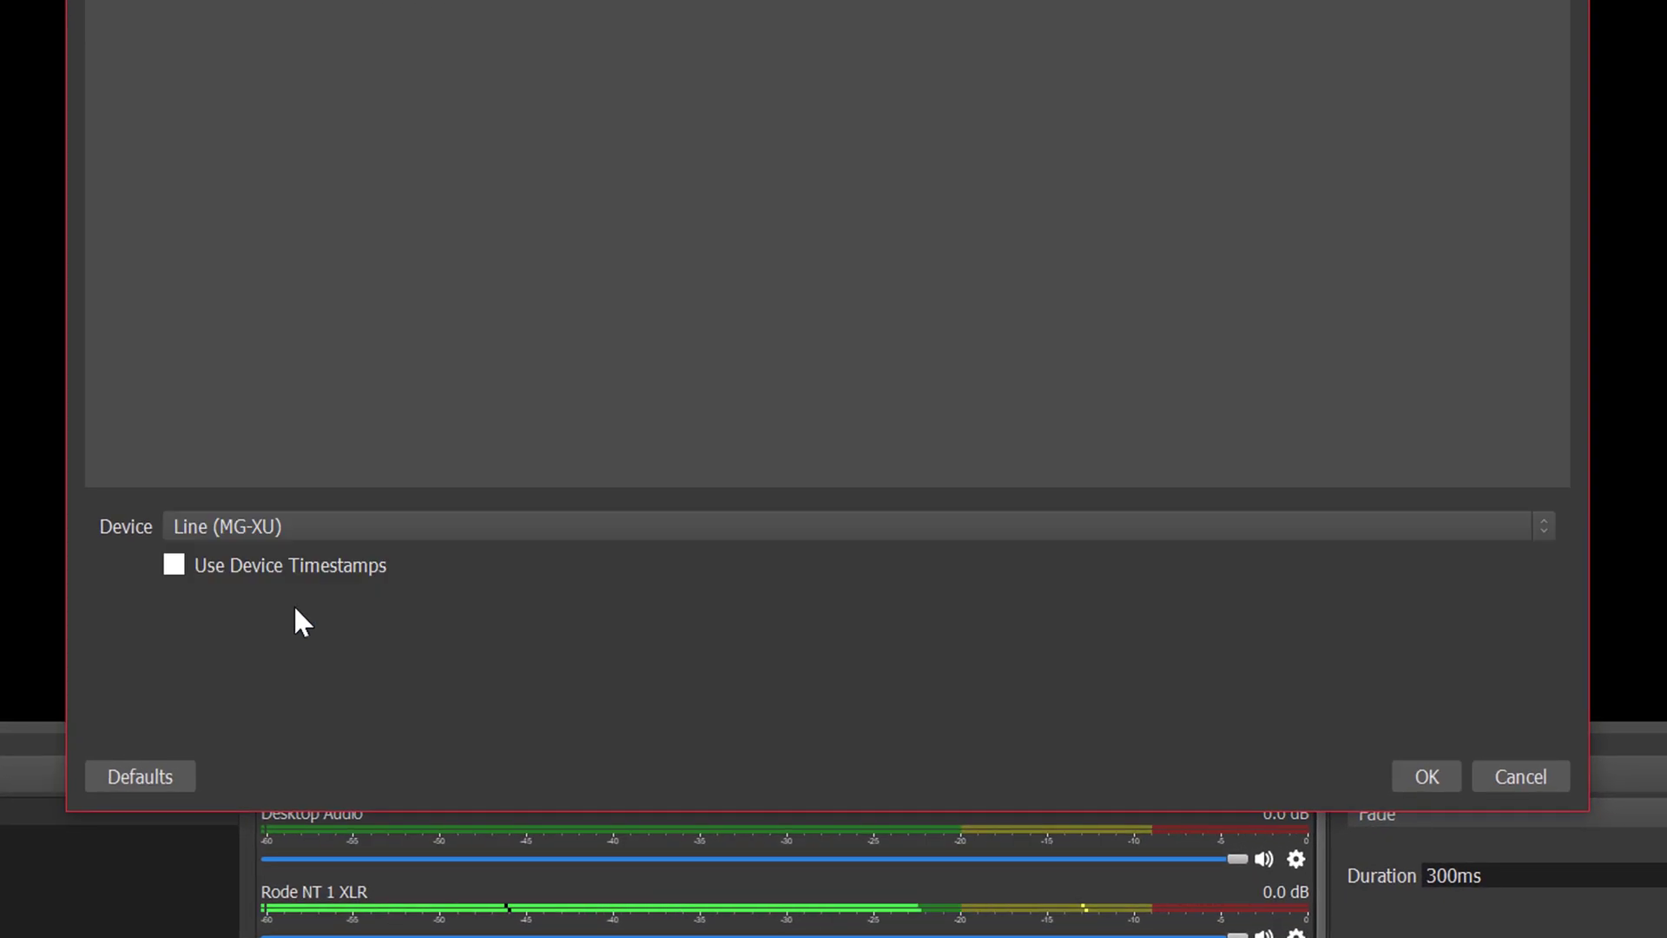
left_click(1426, 774)
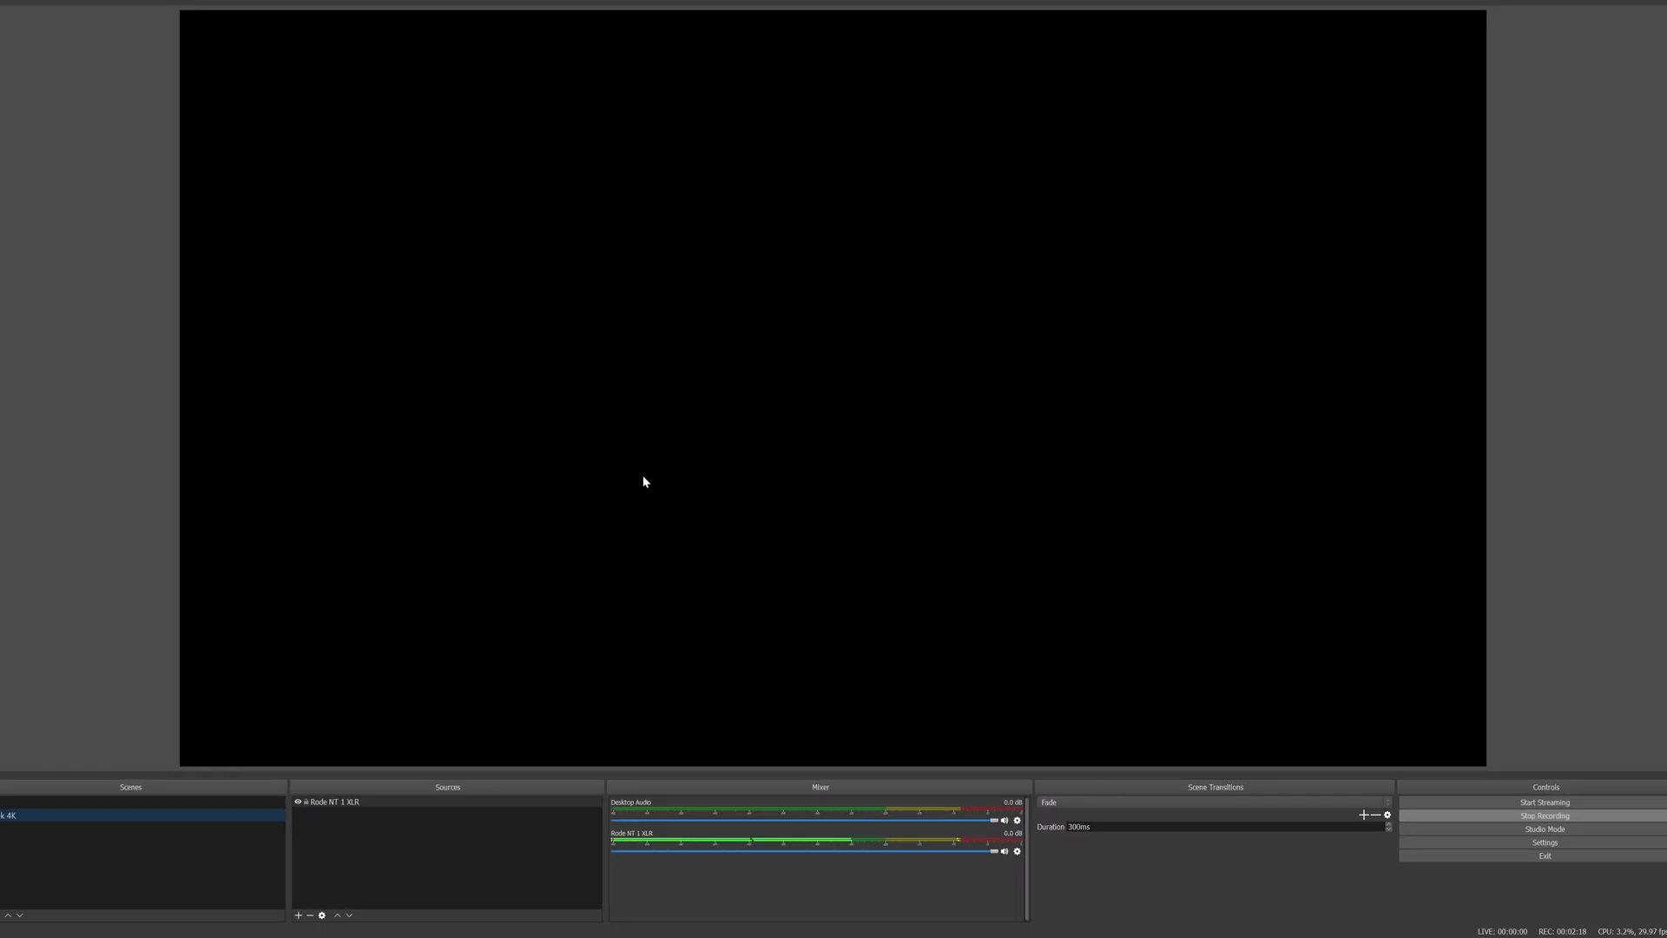
left_click(78, 805)
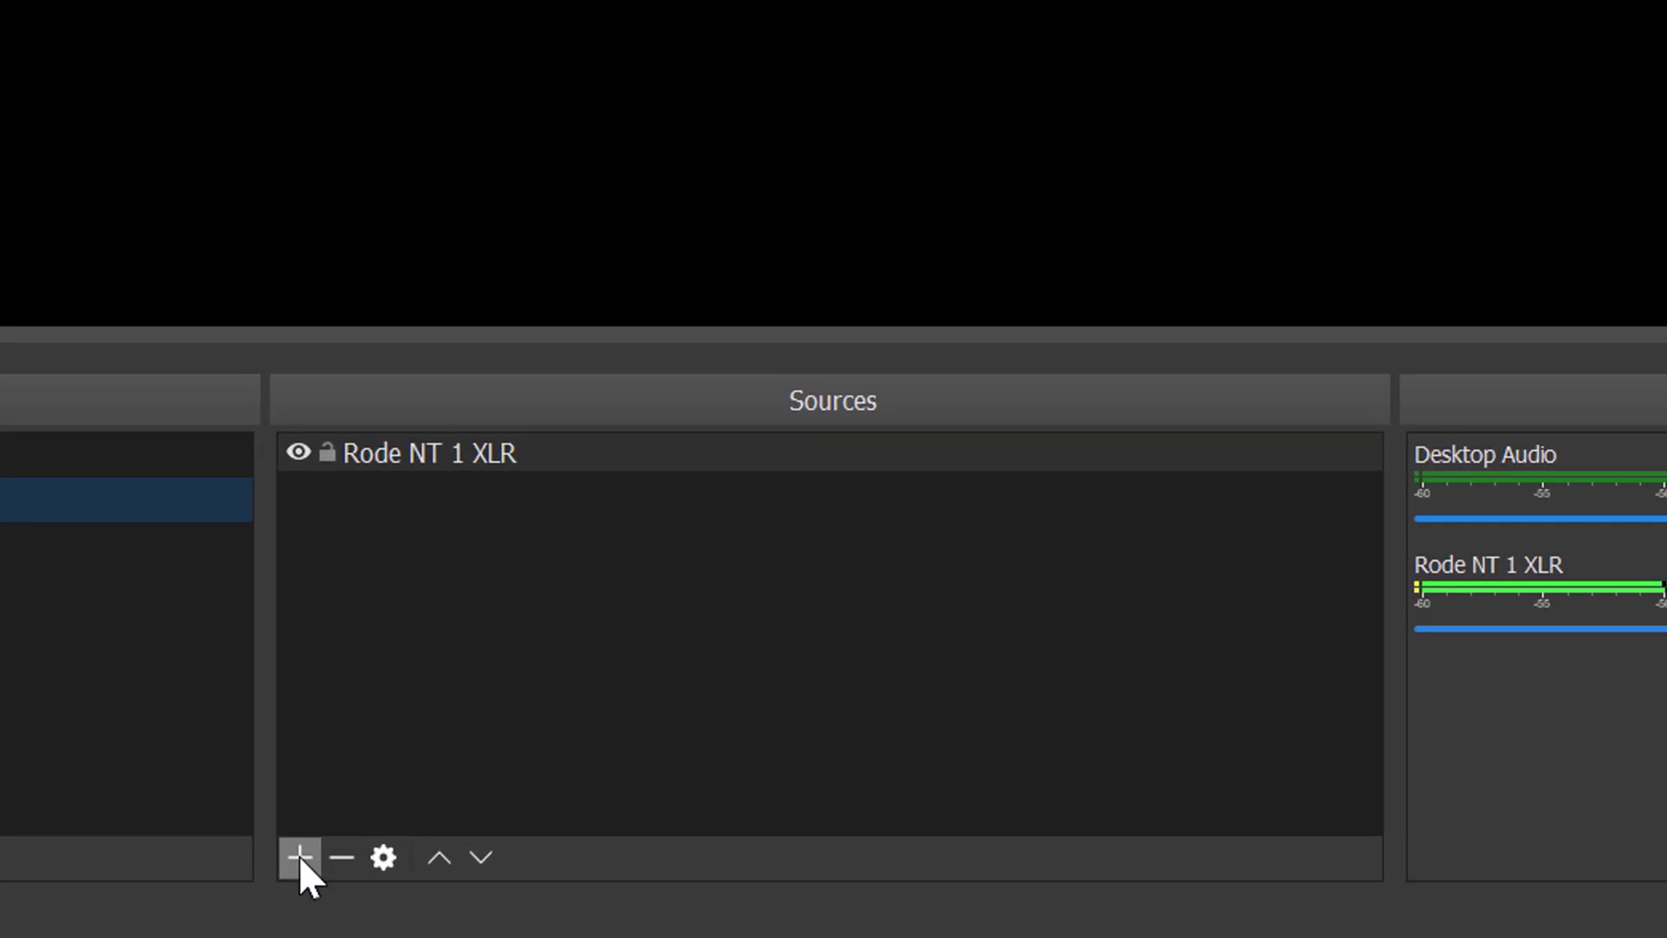
Create a Video Capture Device source named 'Panasnoic G7'.
left_click(299, 856)
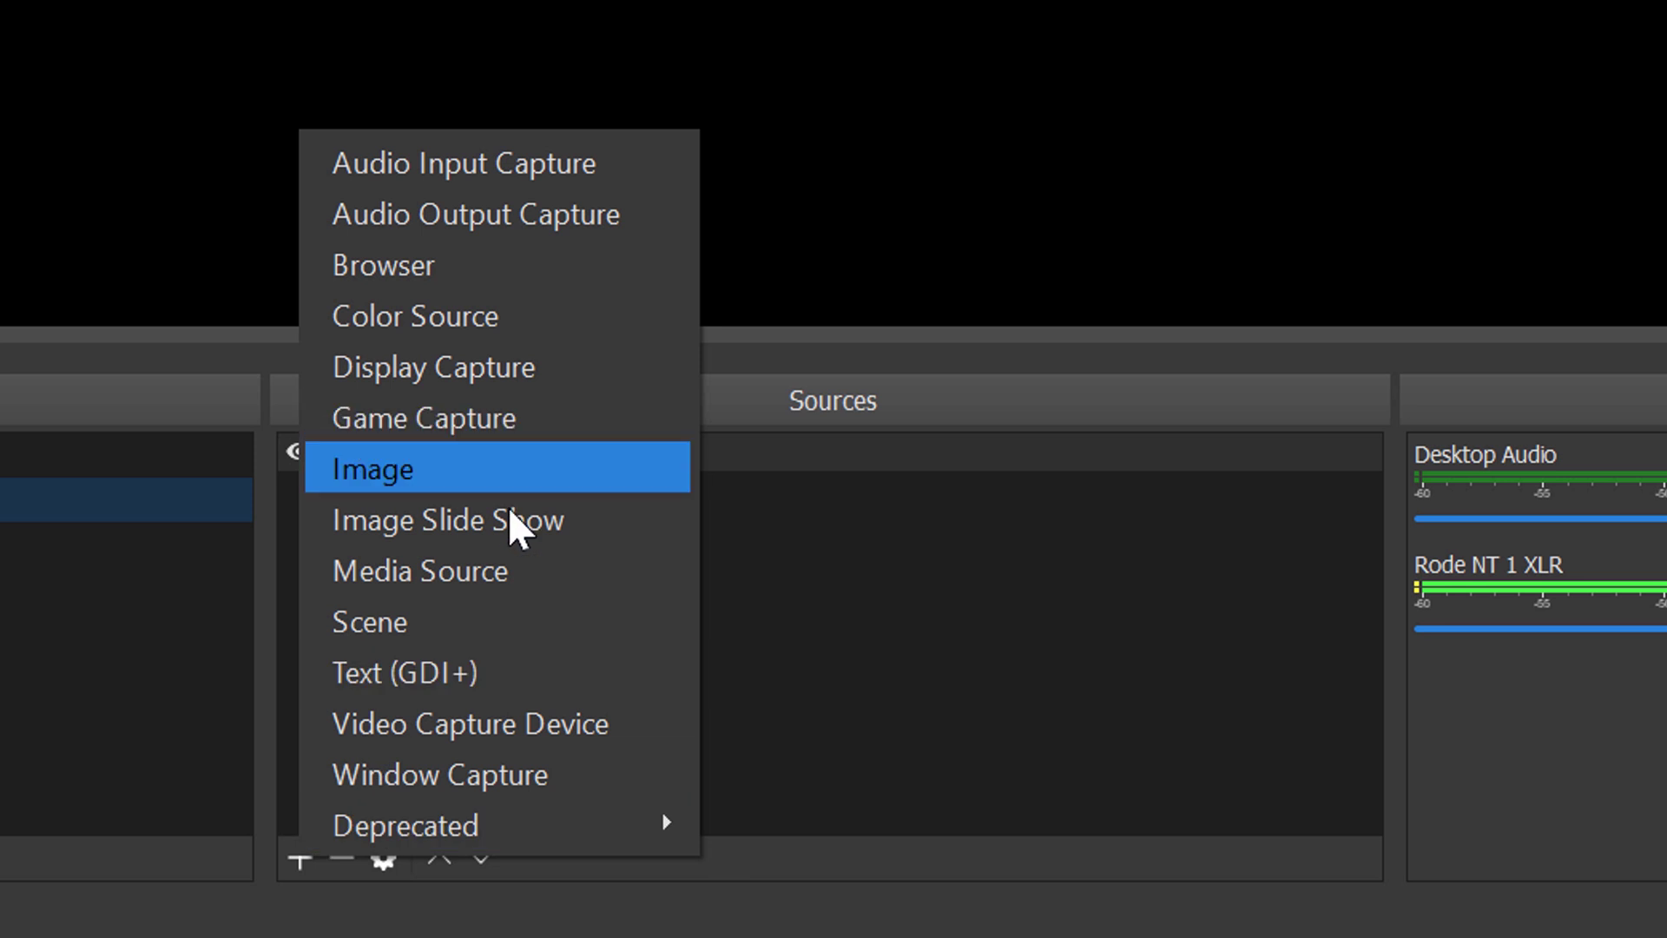
left_click(531, 710)
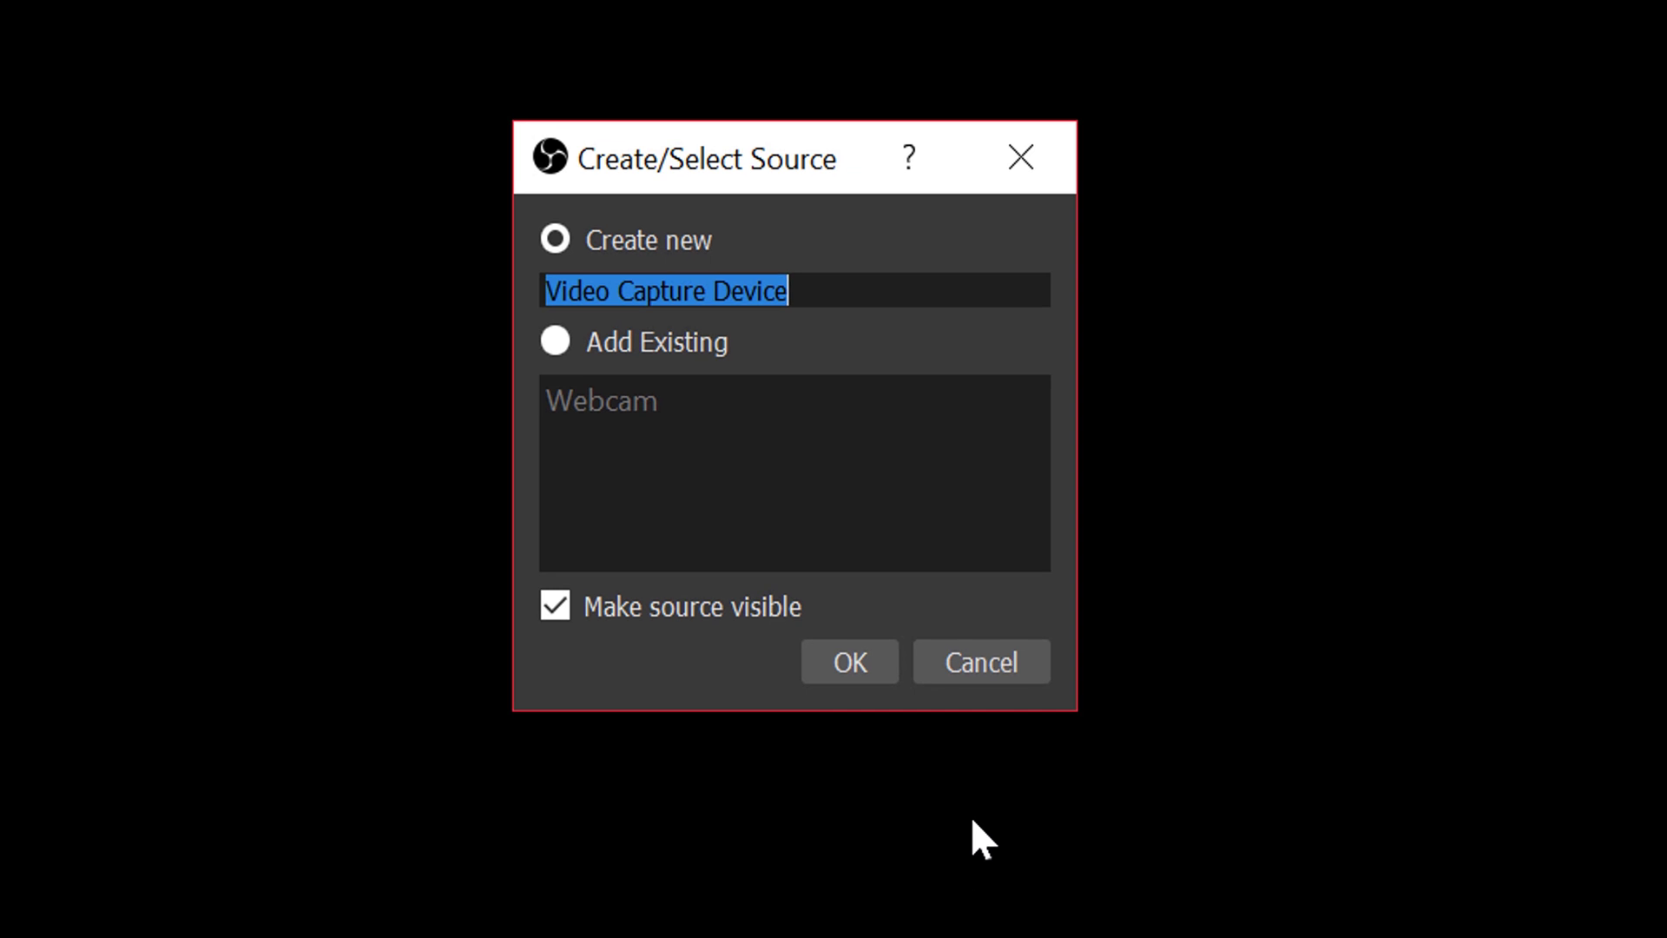
type("Panasnoic G")
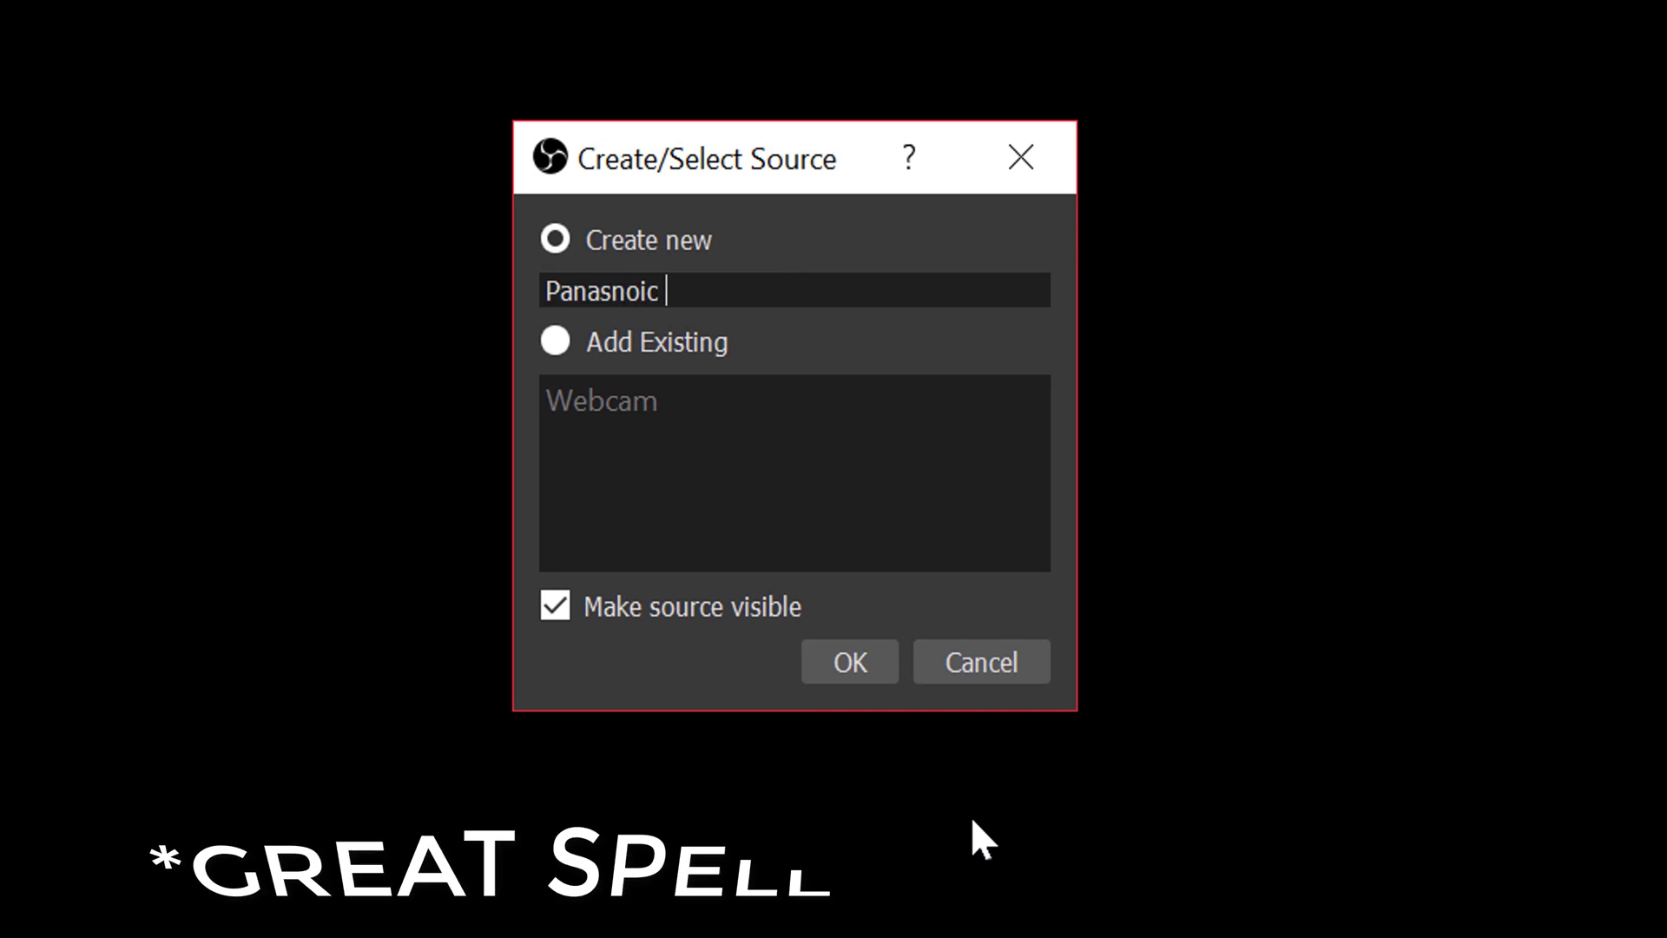
key("BackSpace")
type("G7")
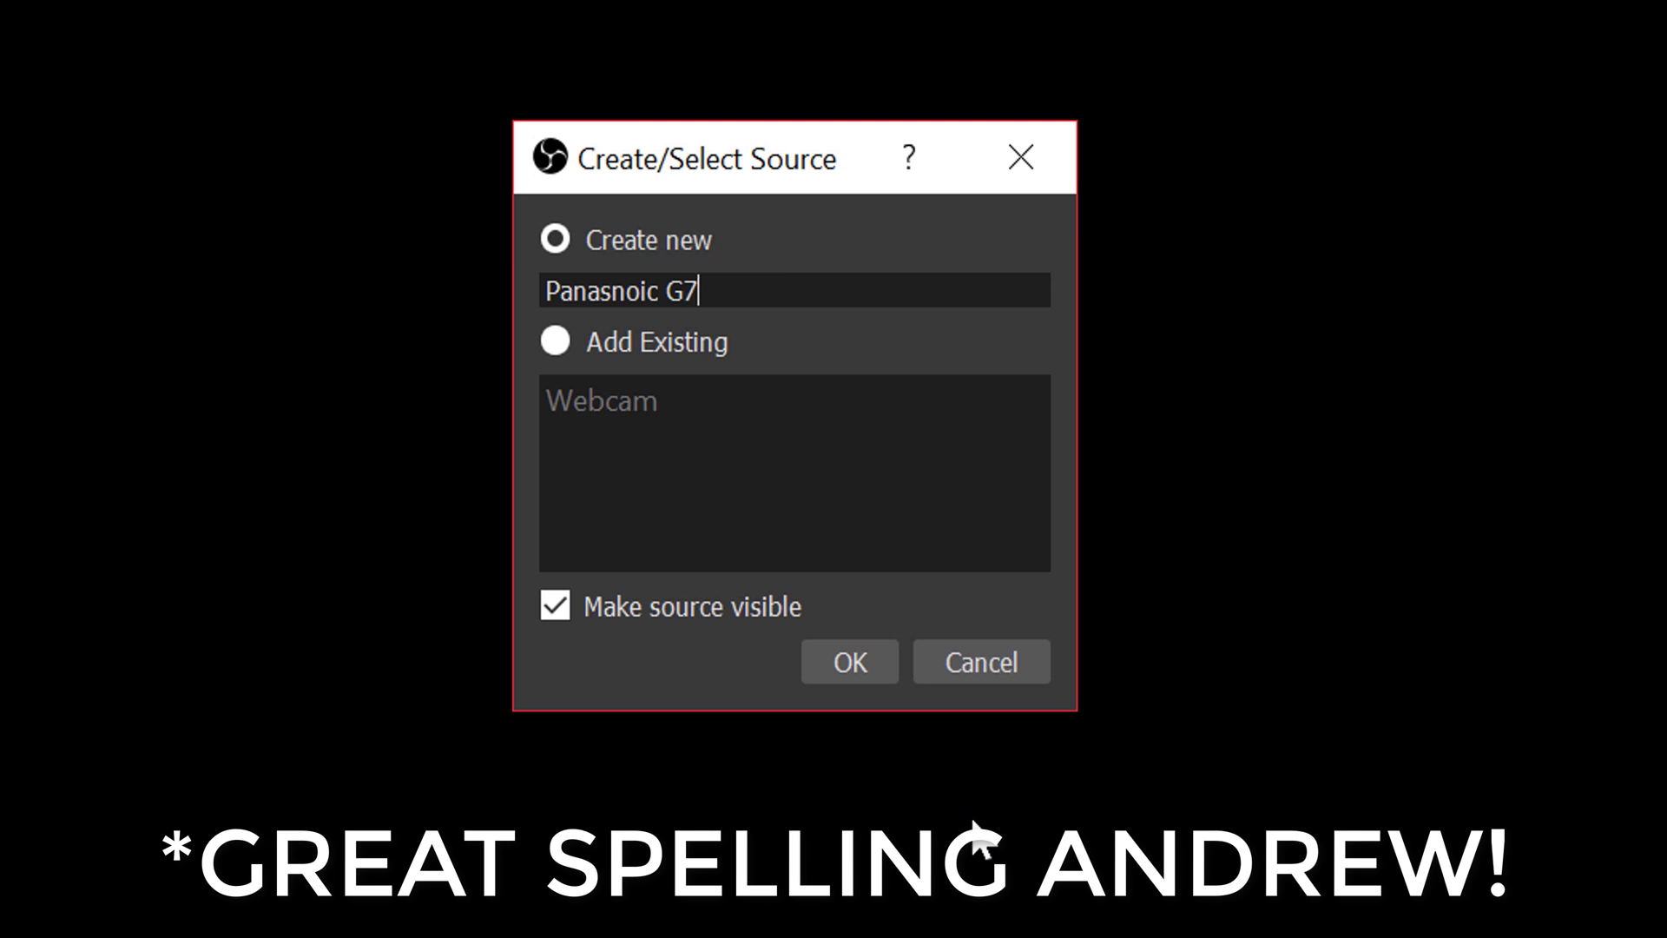
key("Return")
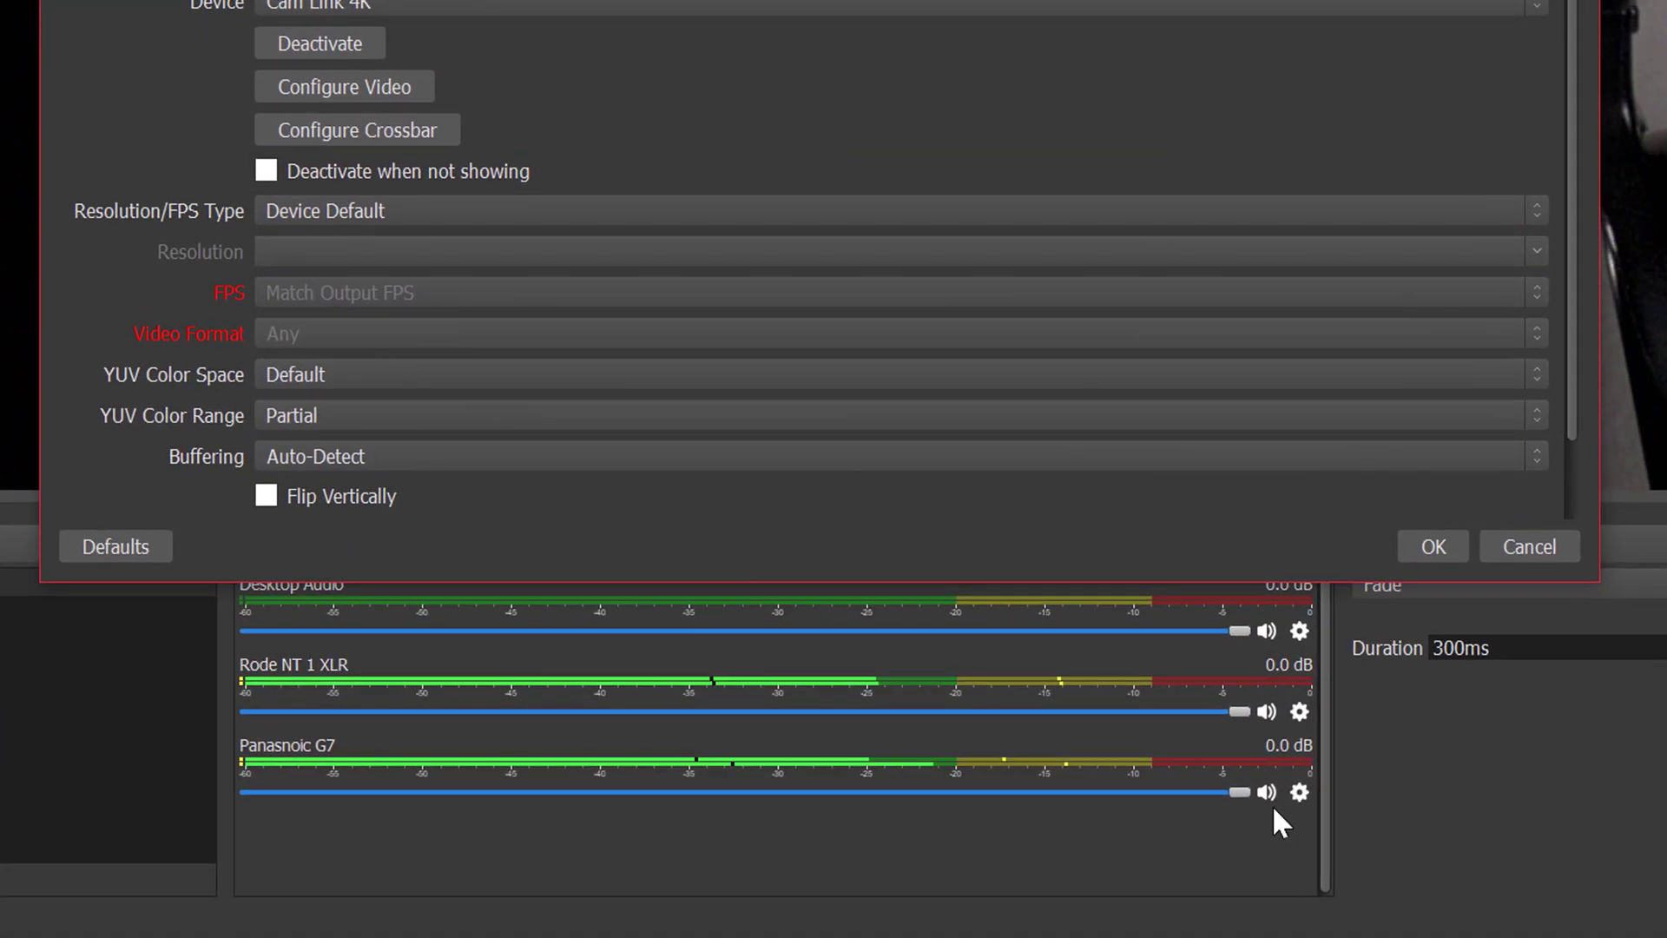
Mute the Panasnoic G7 audio in the Mixer.
left_click(1267, 795)
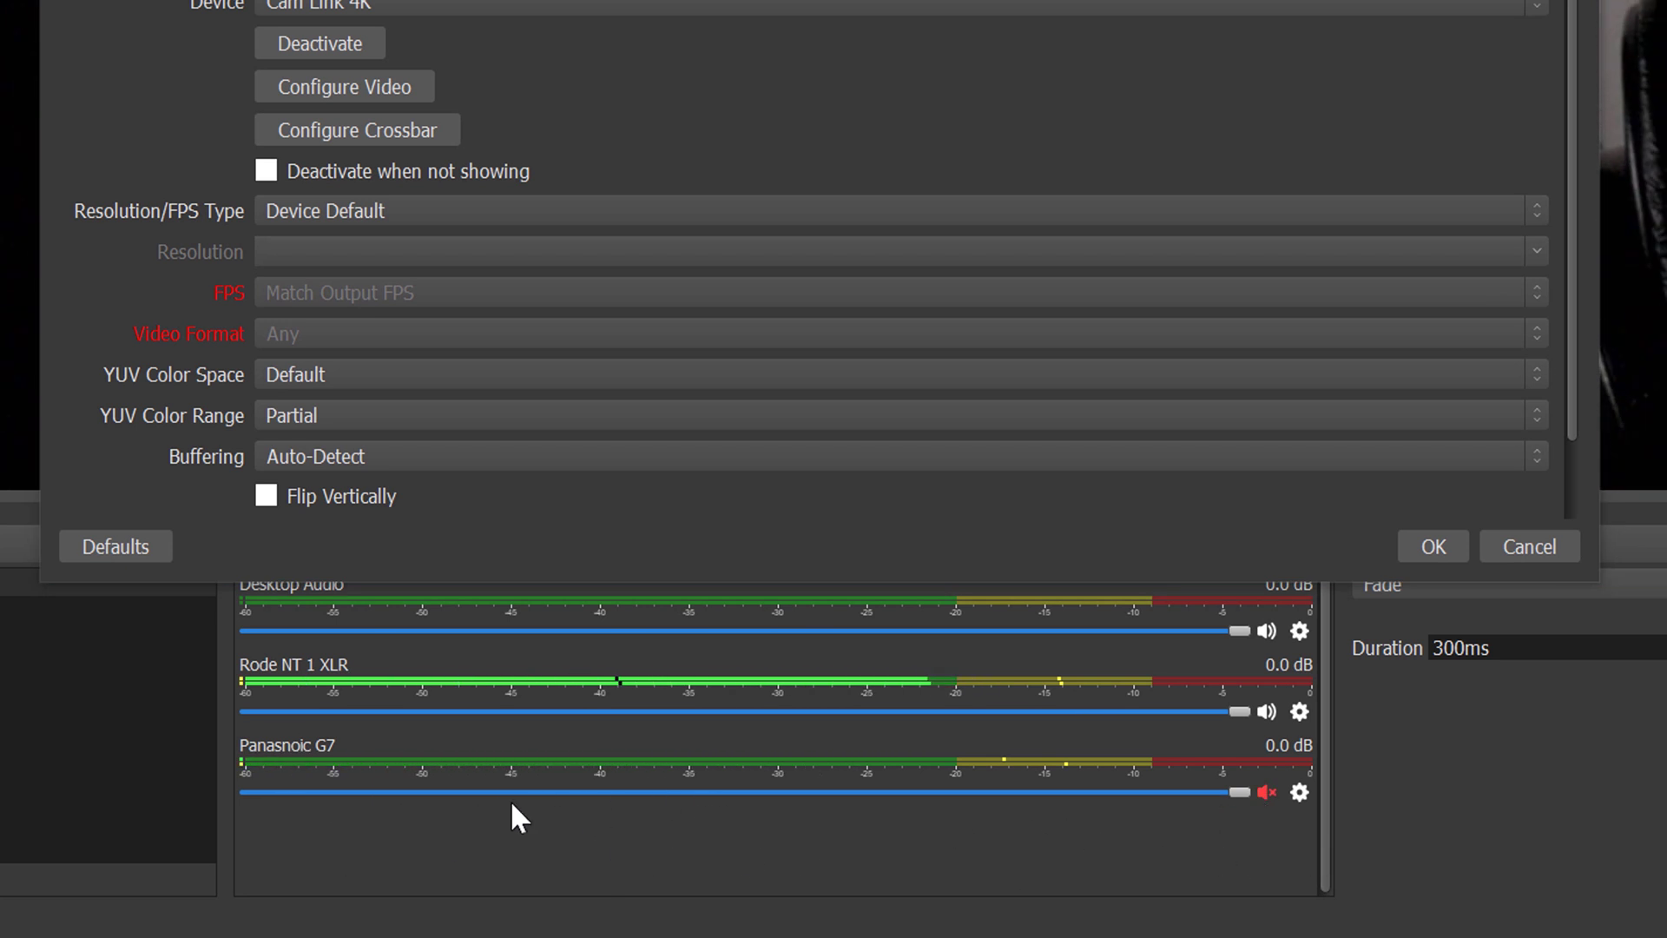
left_click(1267, 793)
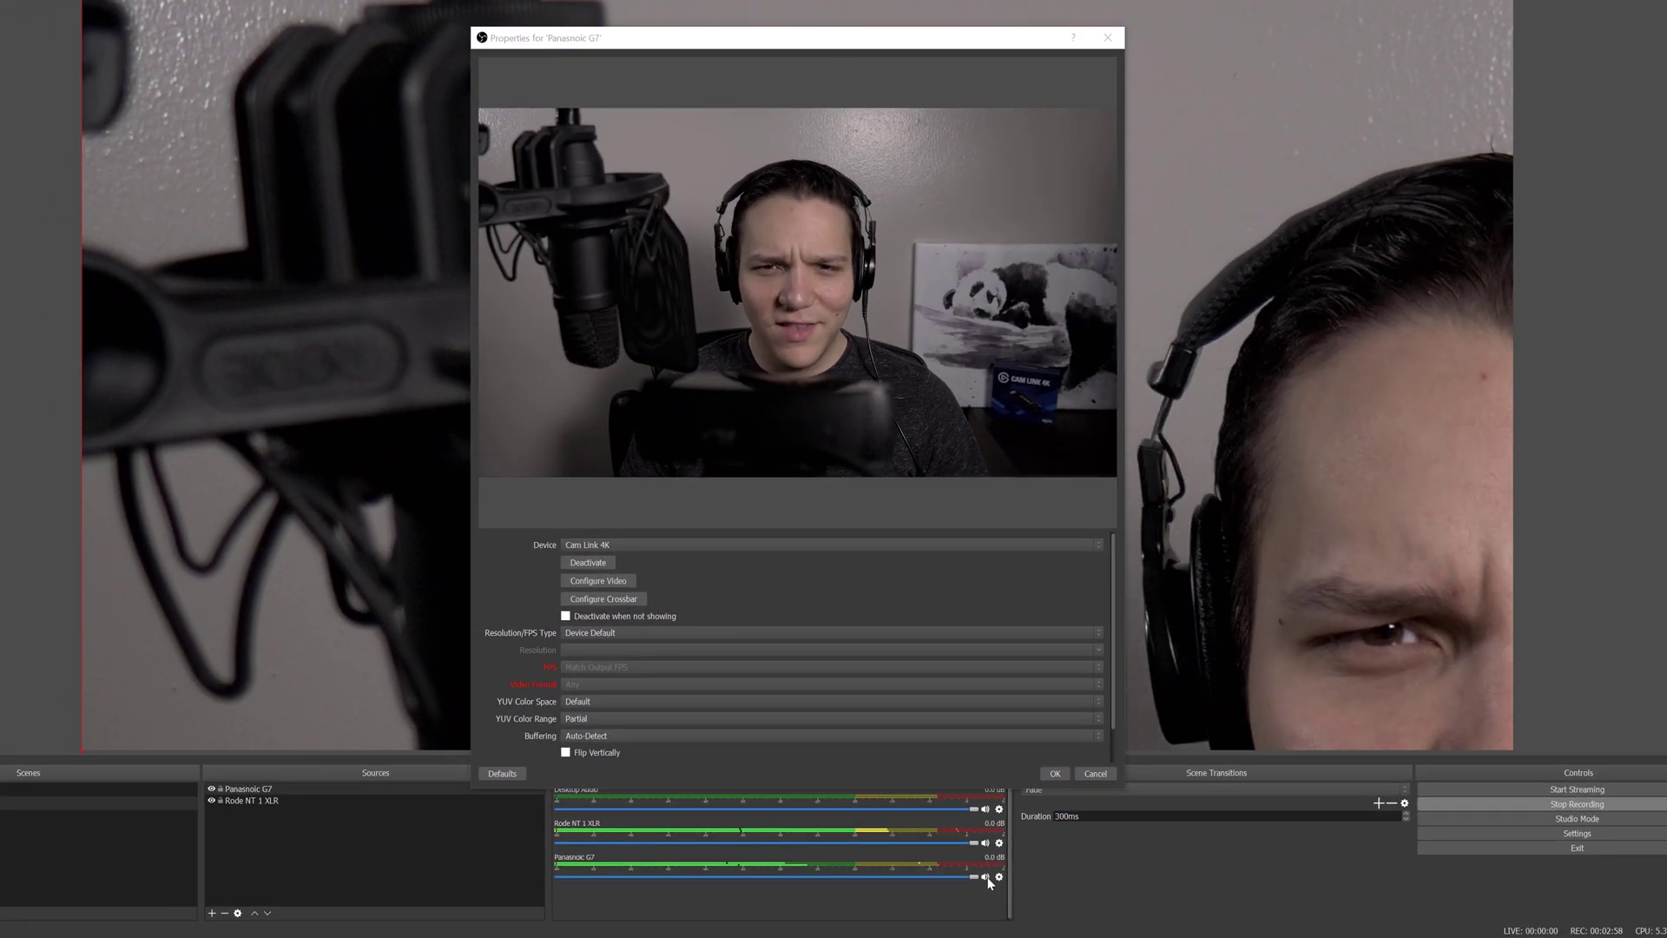
left_click(986, 877)
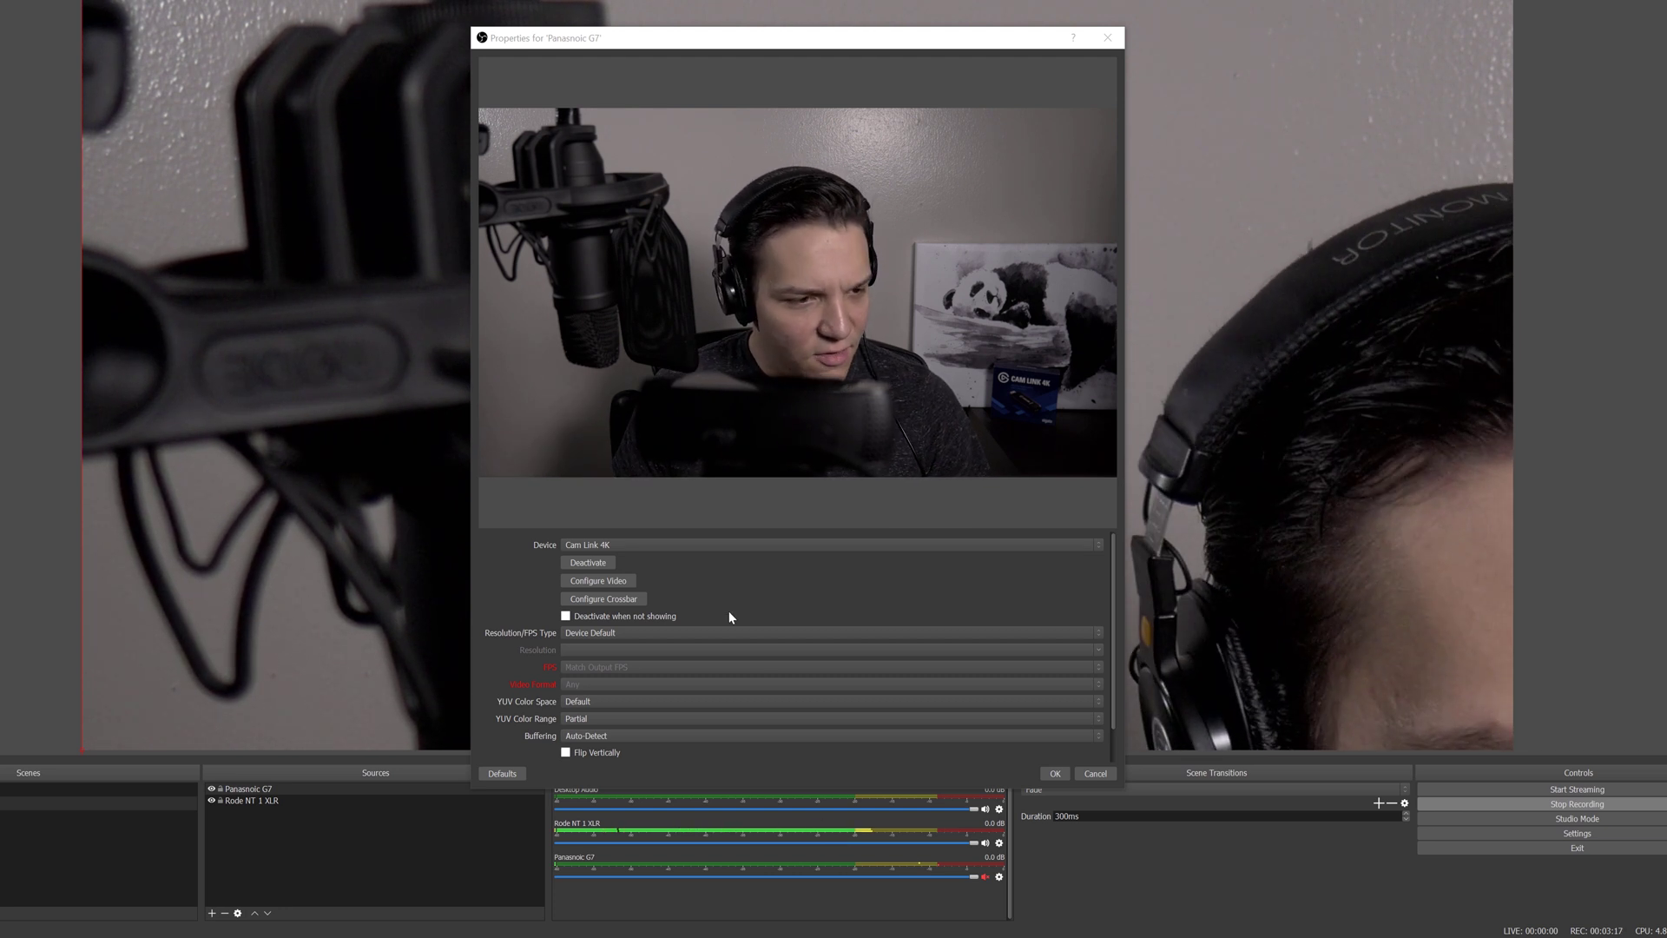
Set custom capture to 3840x2160 at 29.97 NTSC, keeping video format Any.
left_click(634, 632)
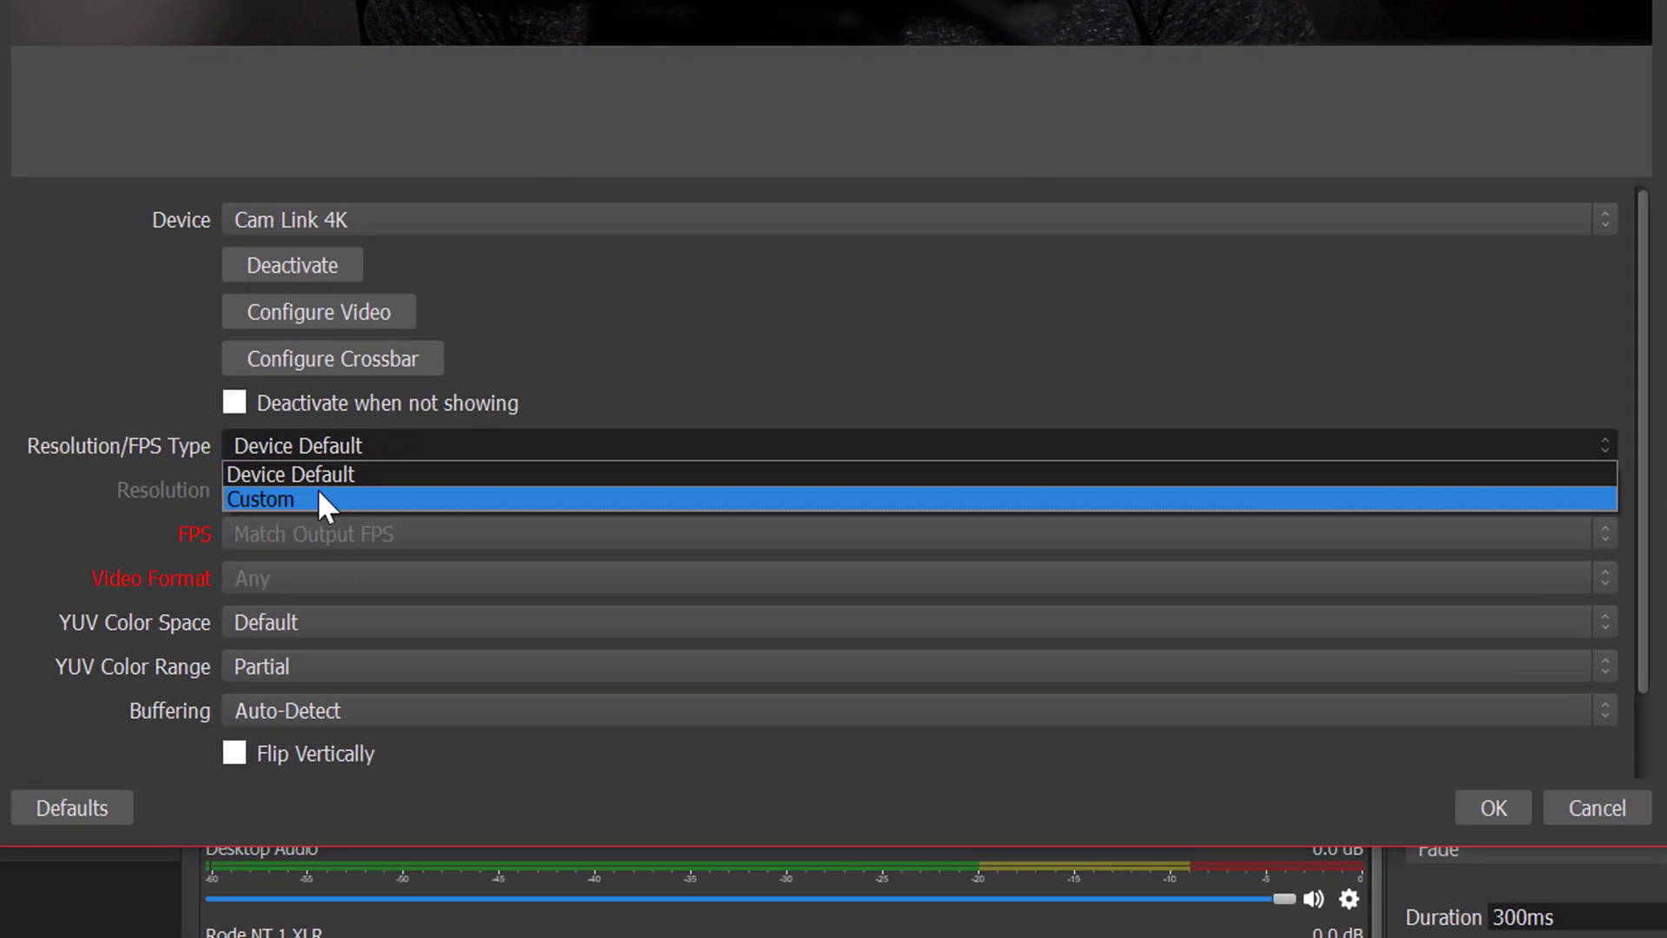
left_click(360, 519)
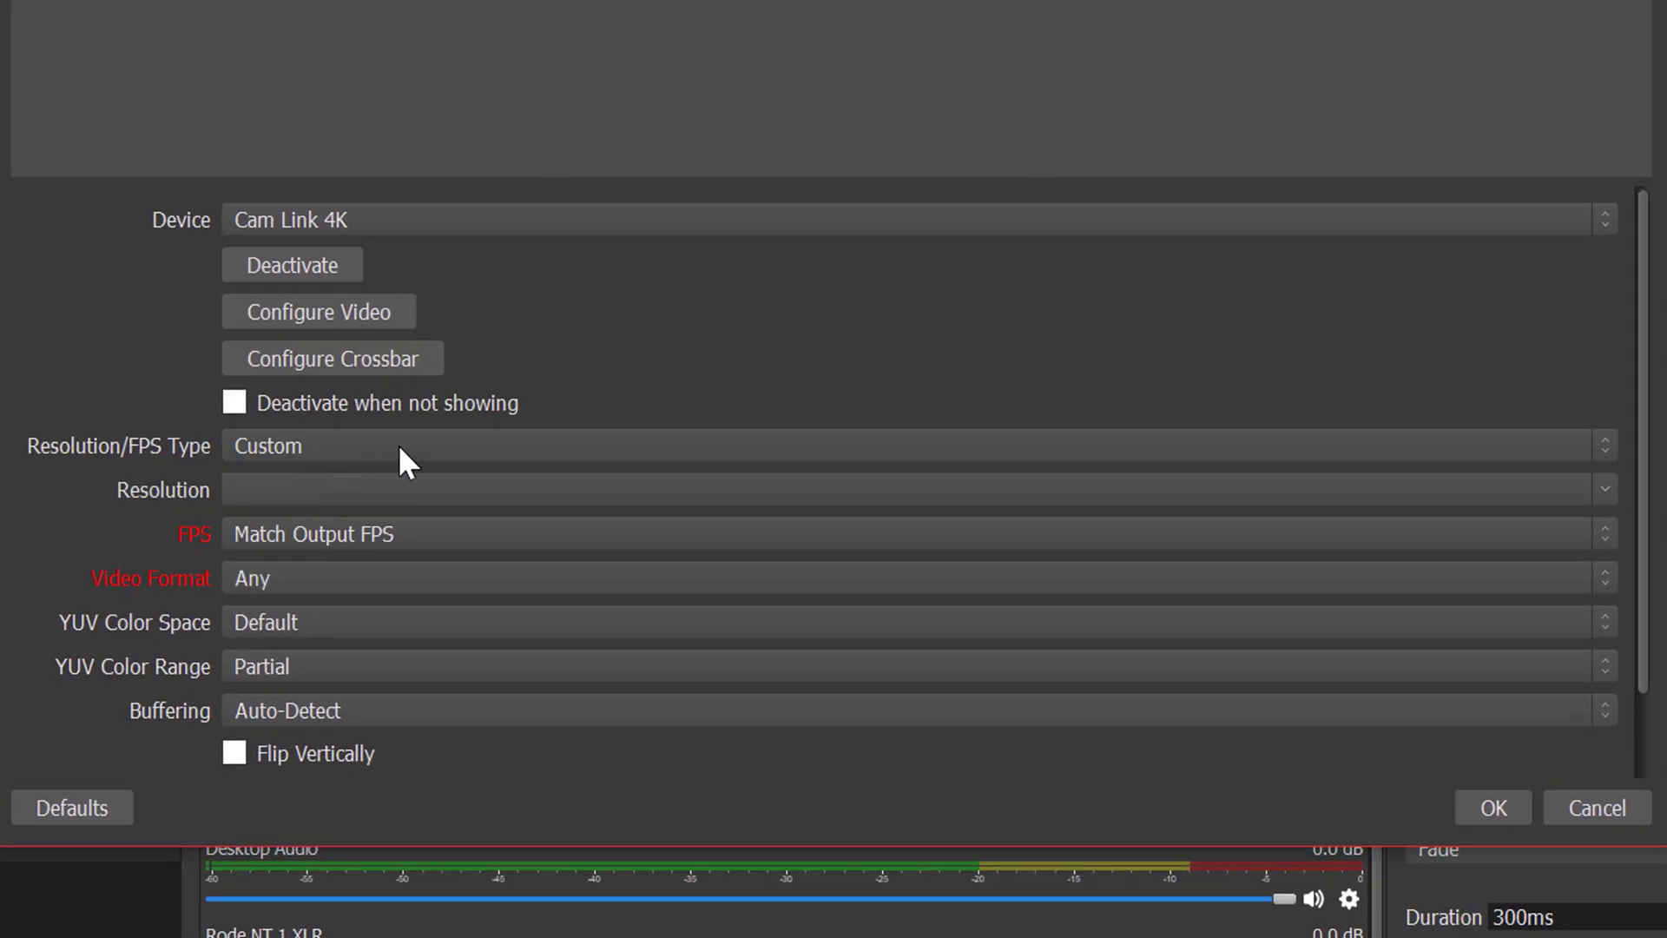
left_click(1603, 486)
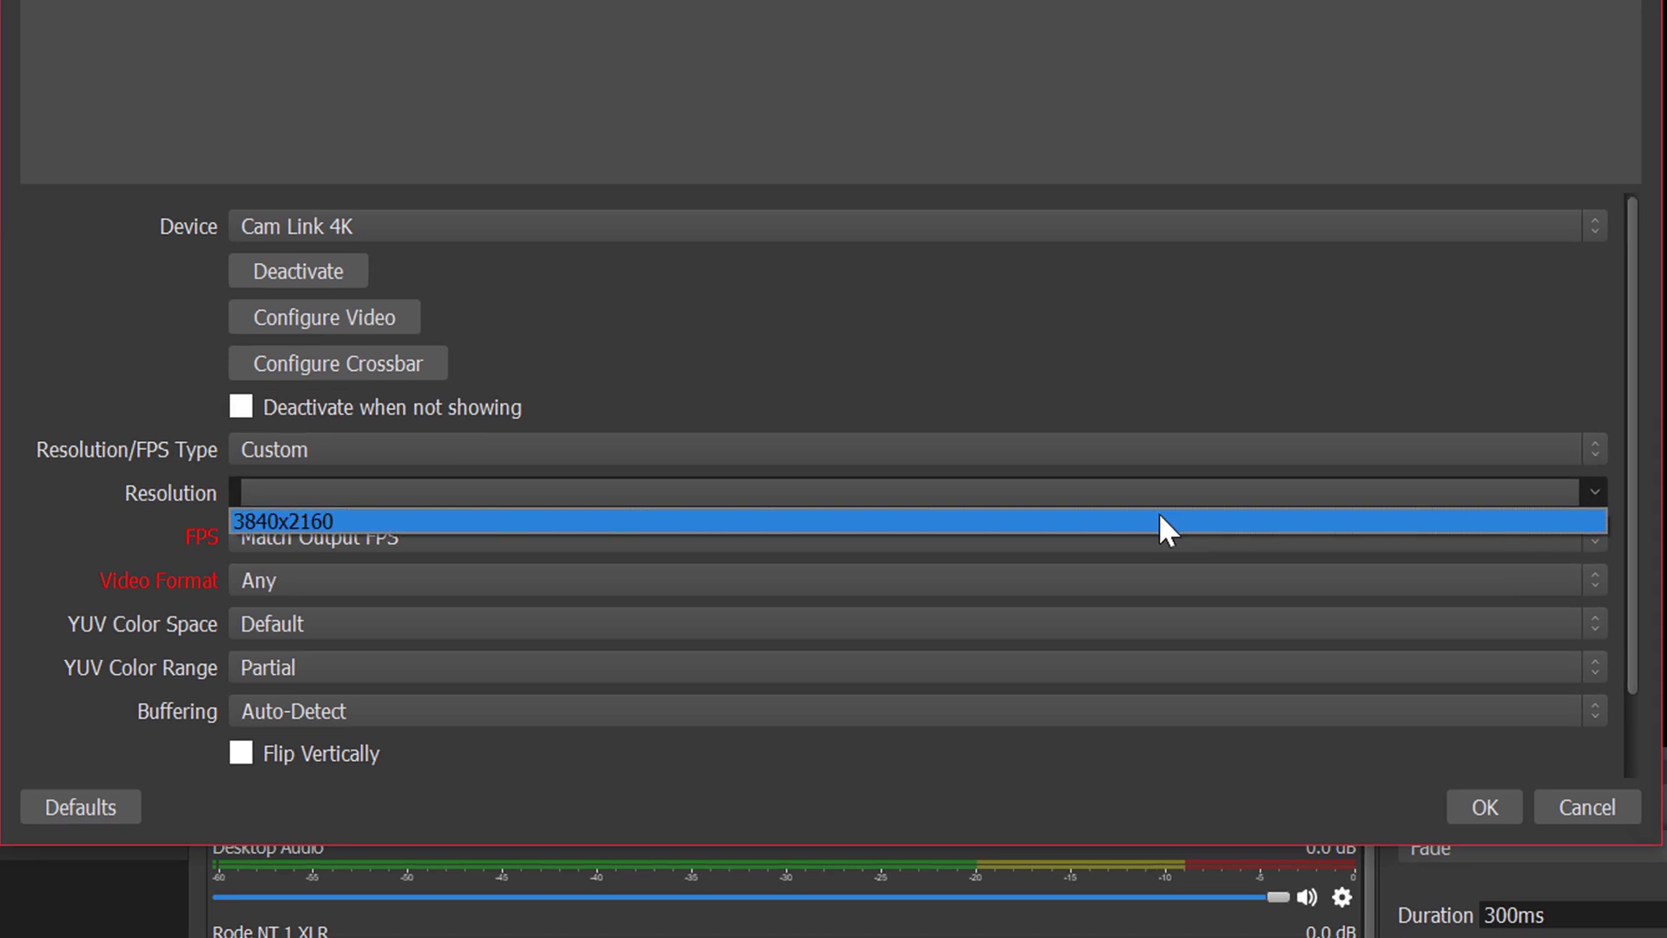
left_click(1158, 521)
left_click(1589, 538)
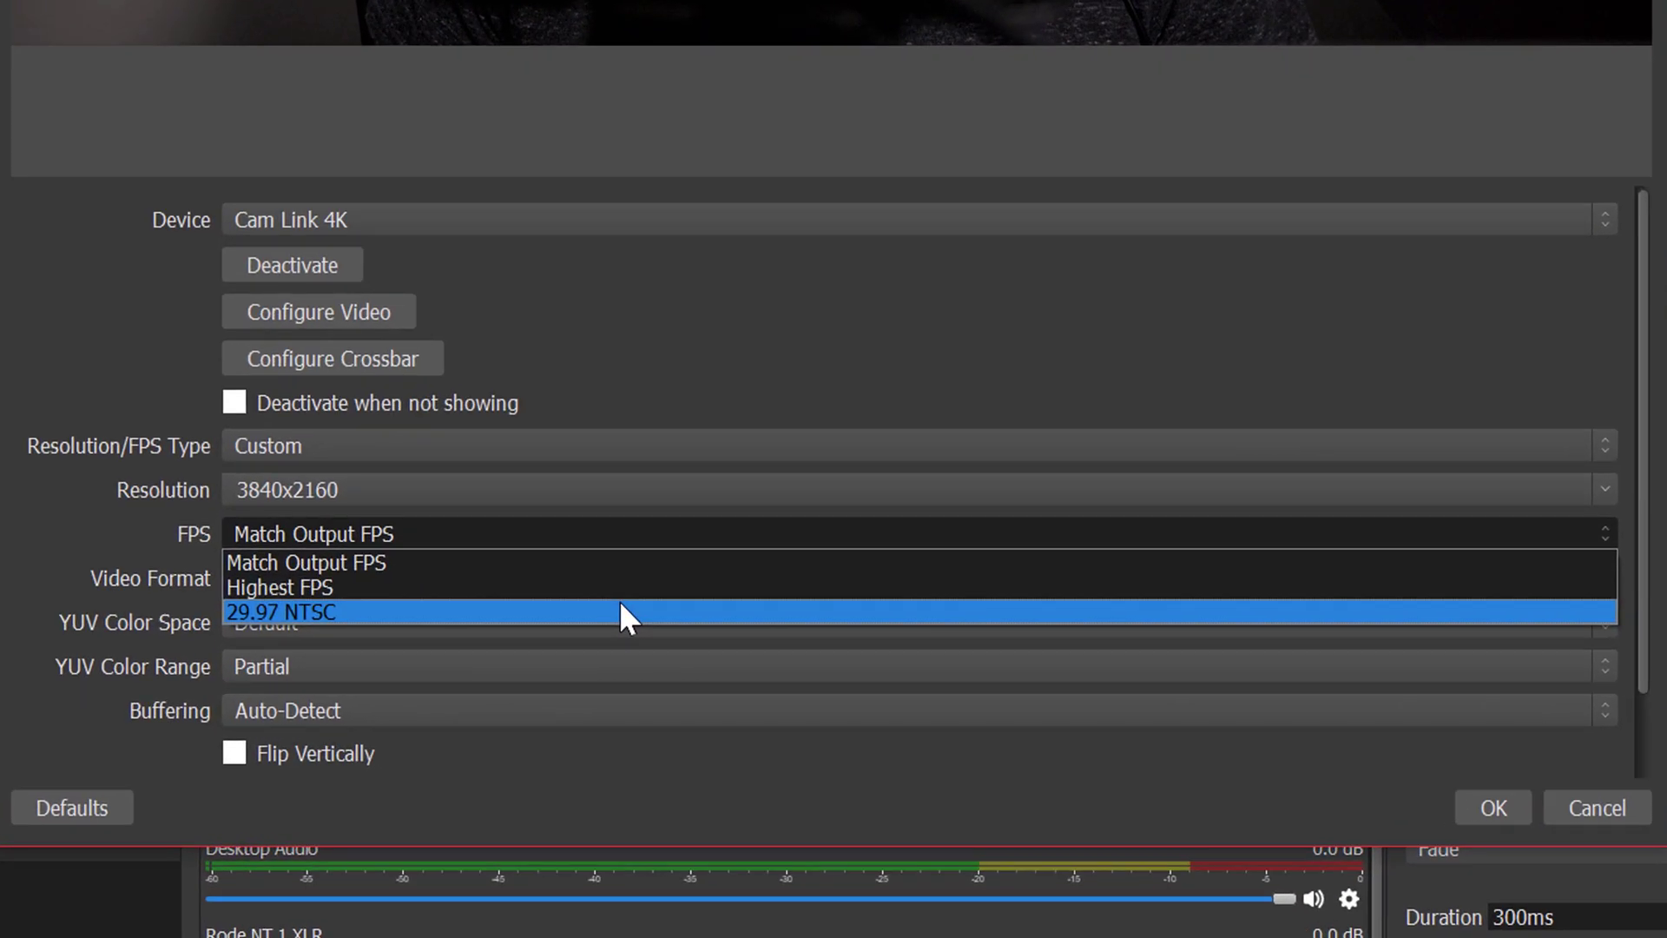
left_click(621, 613)
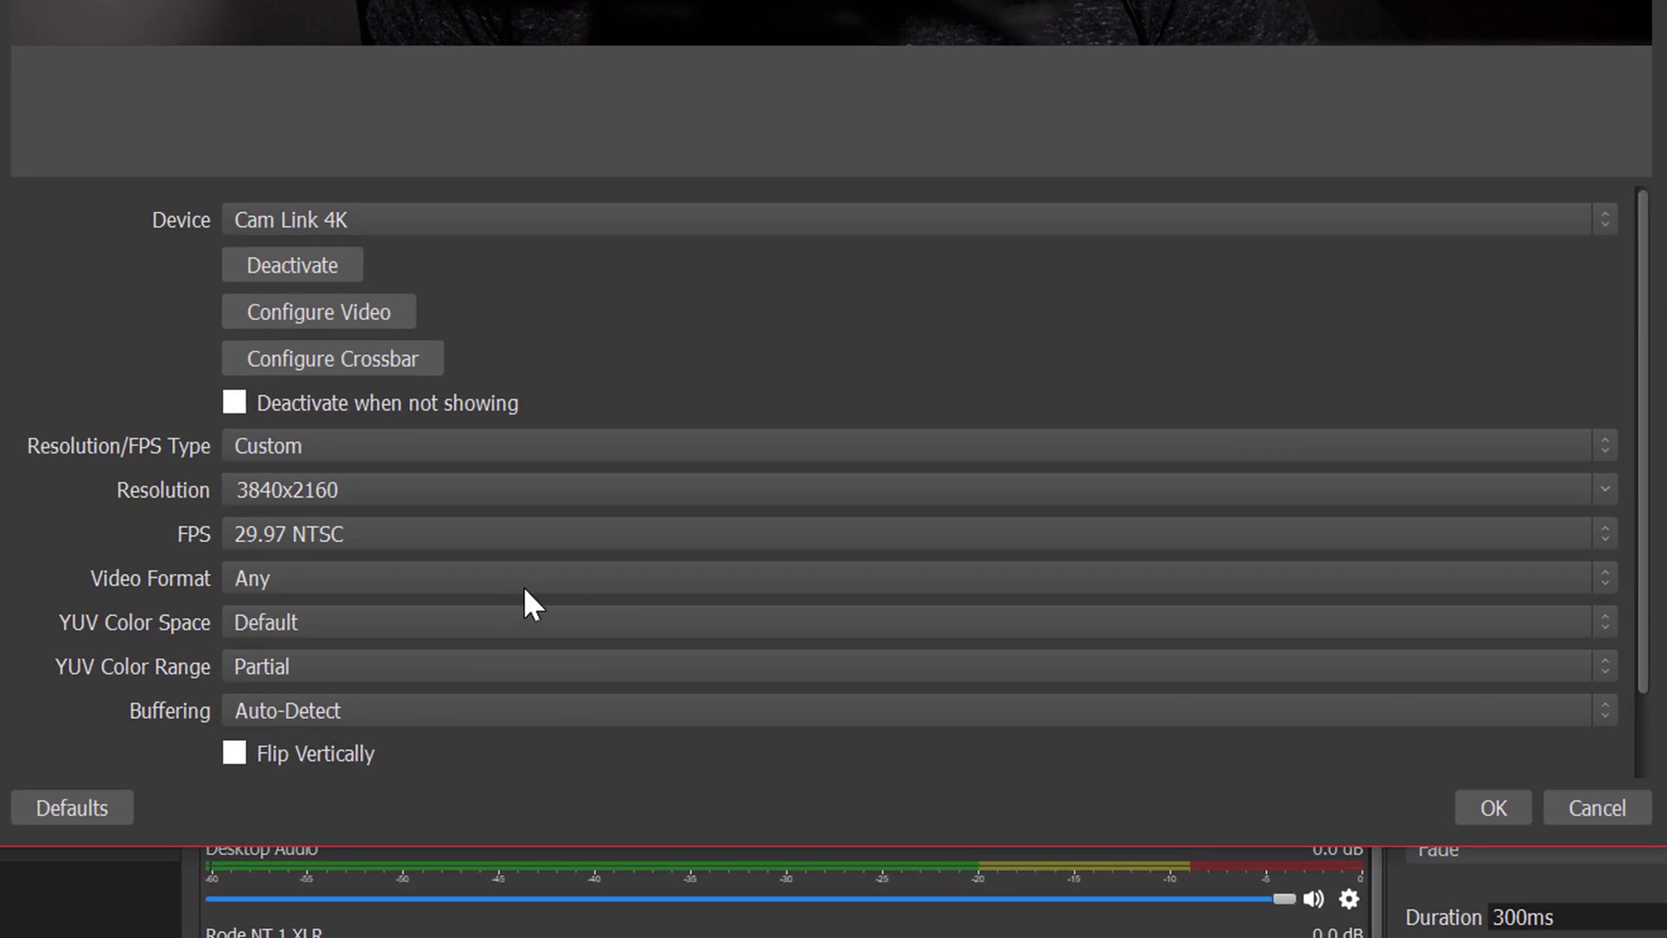
left_click(499, 587)
left_click(418, 606)
Try YUV colour spaces 709 and 601, then settle on Default.
left_click(353, 623)
left_click(276, 677)
left_click(306, 627)
left_click(258, 707)
left_click(279, 616)
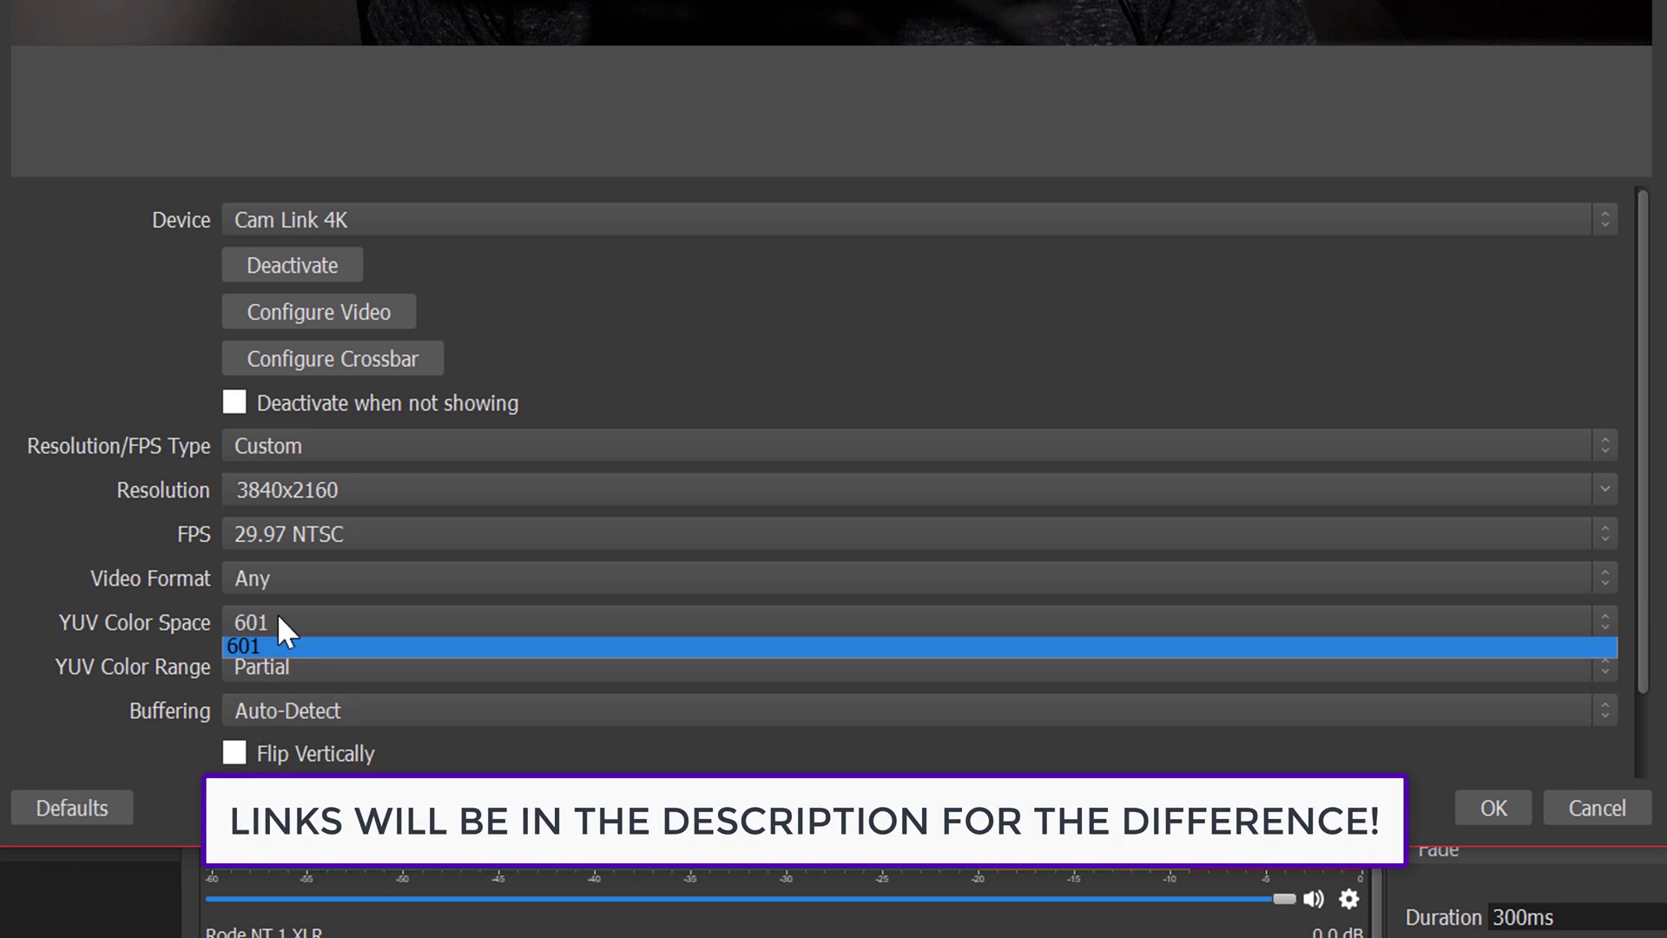
left_click(267, 676)
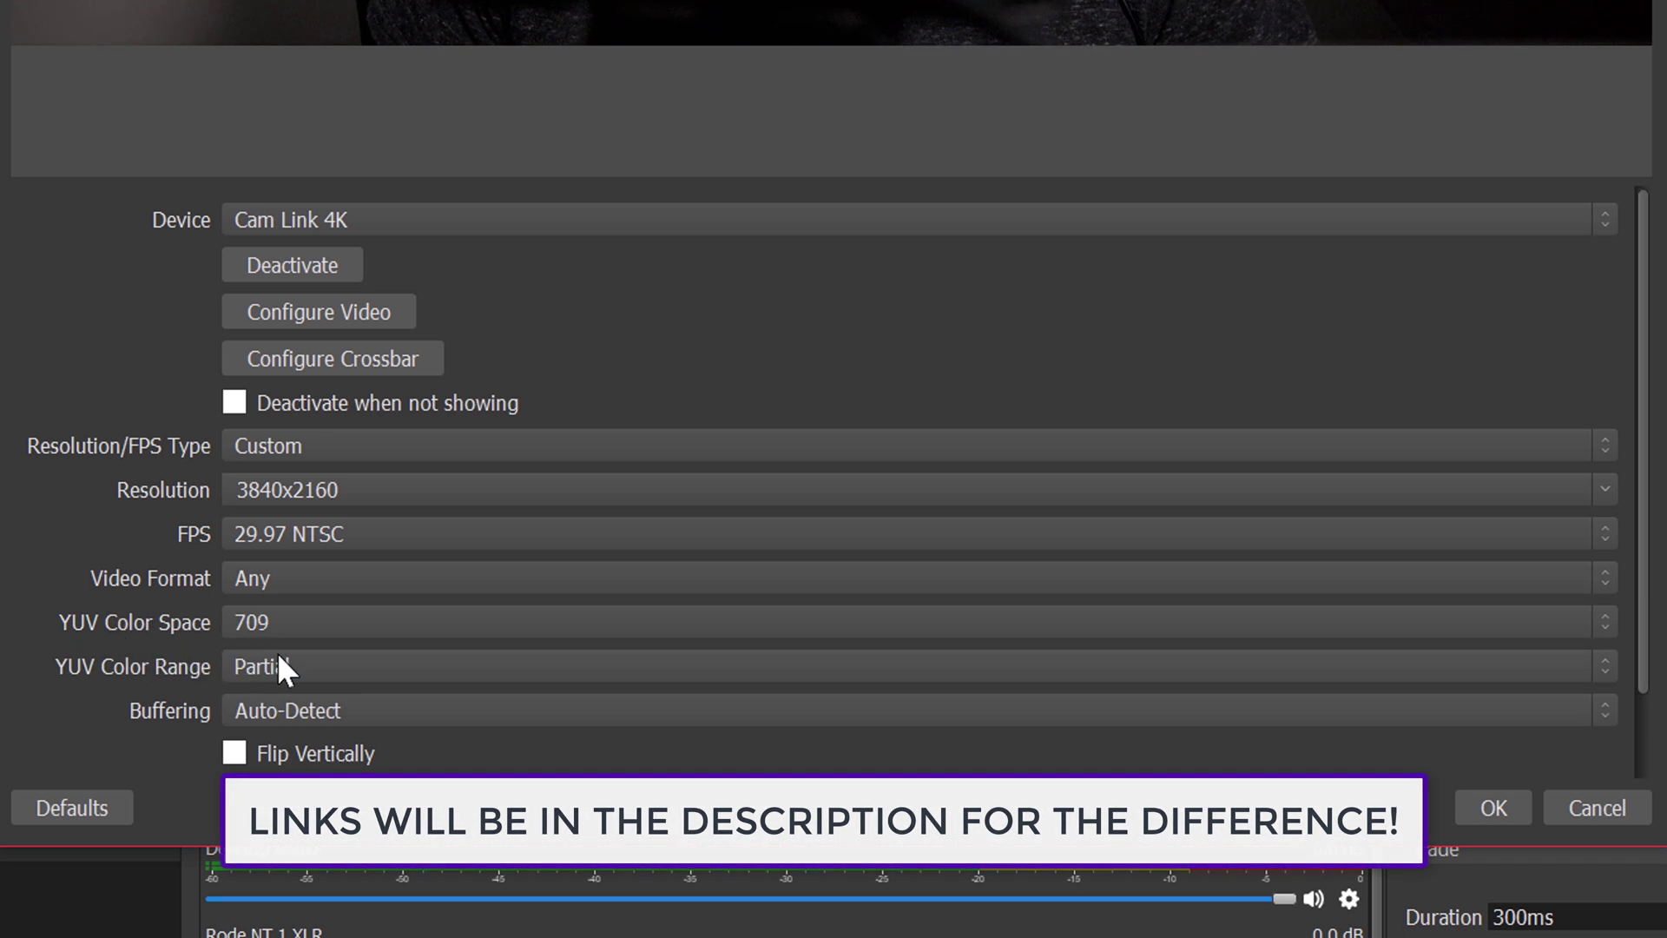
left_click(262, 620)
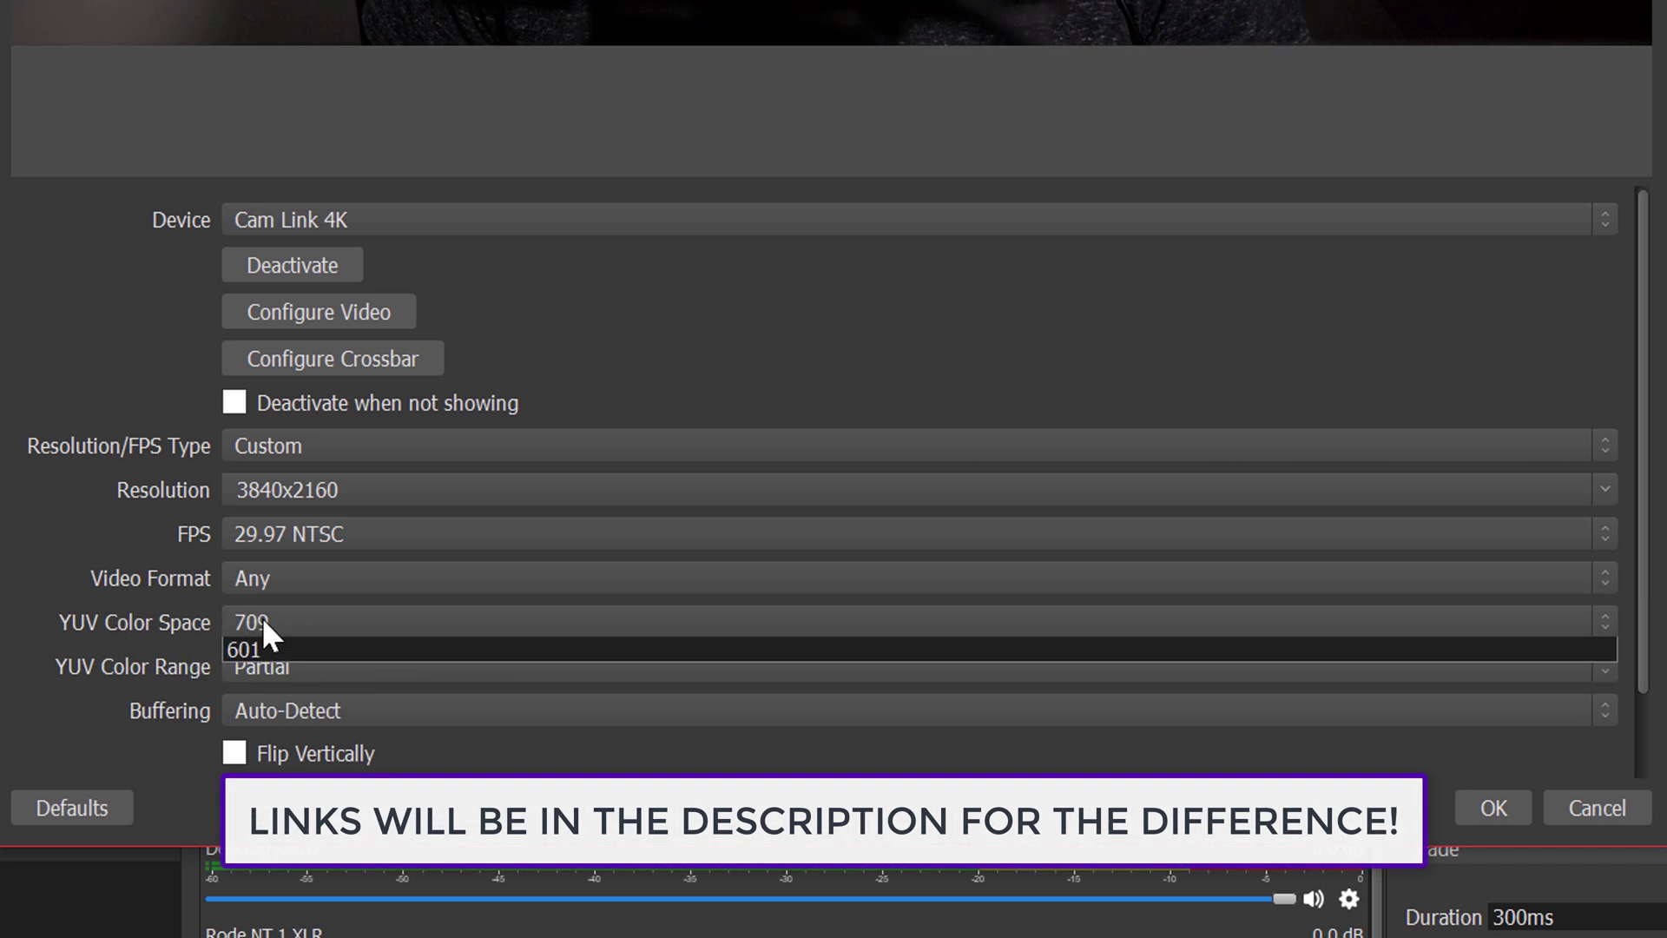
left_click(294, 641)
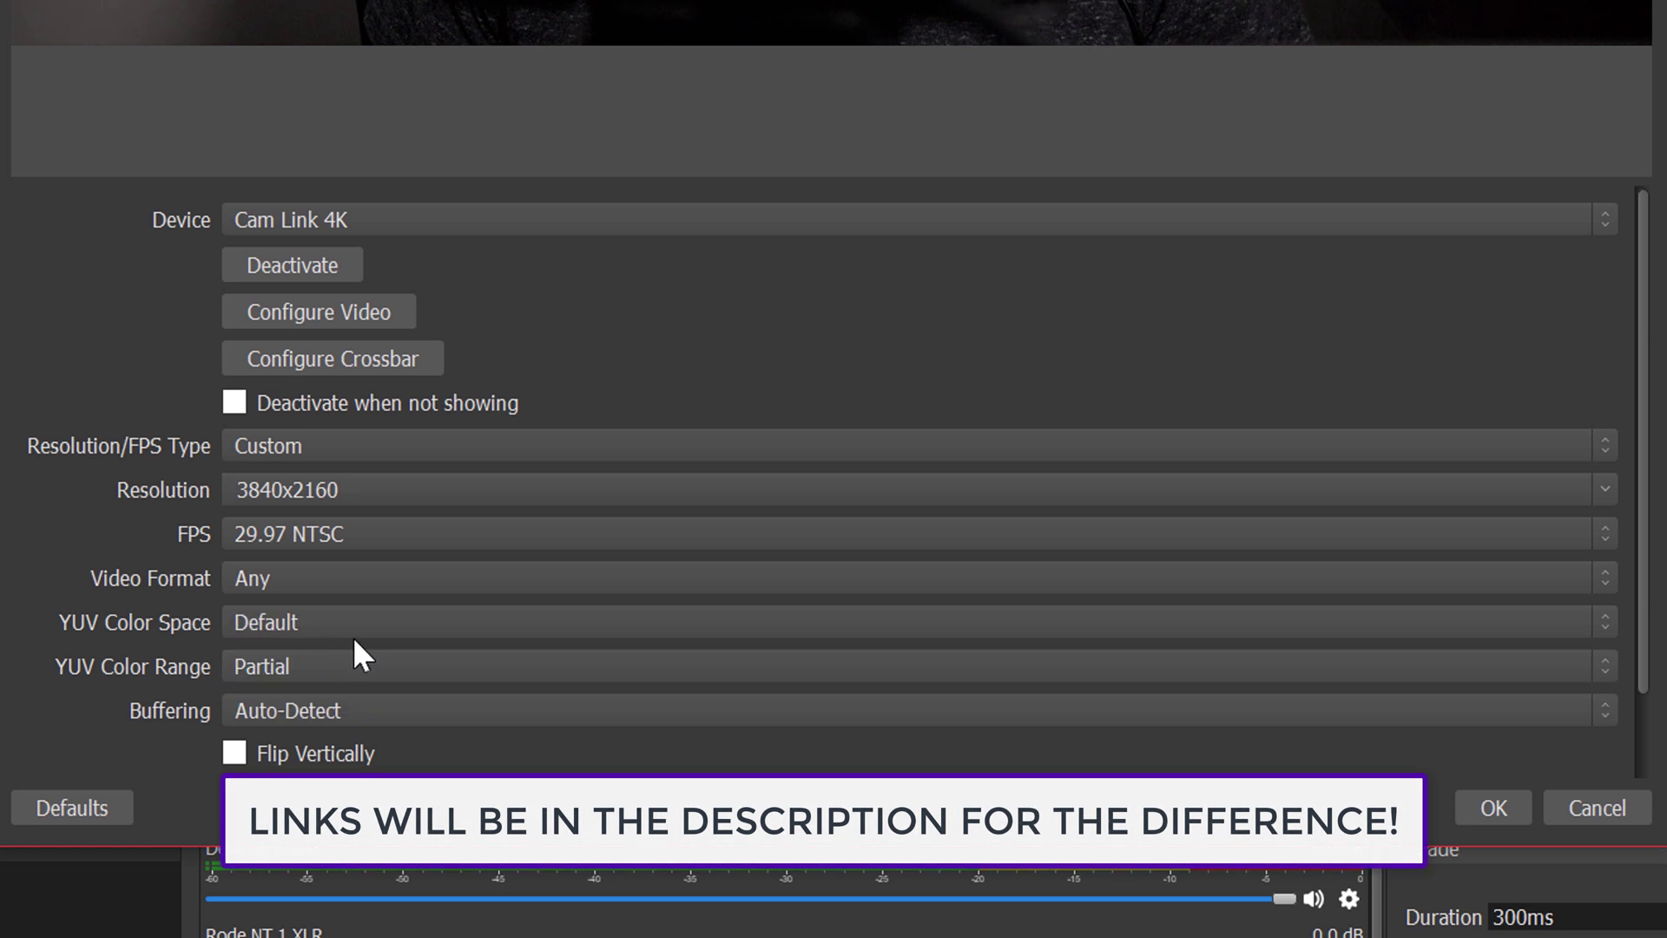
Set the YUV colour range to Full and save the camera source settings.
left_click(299, 666)
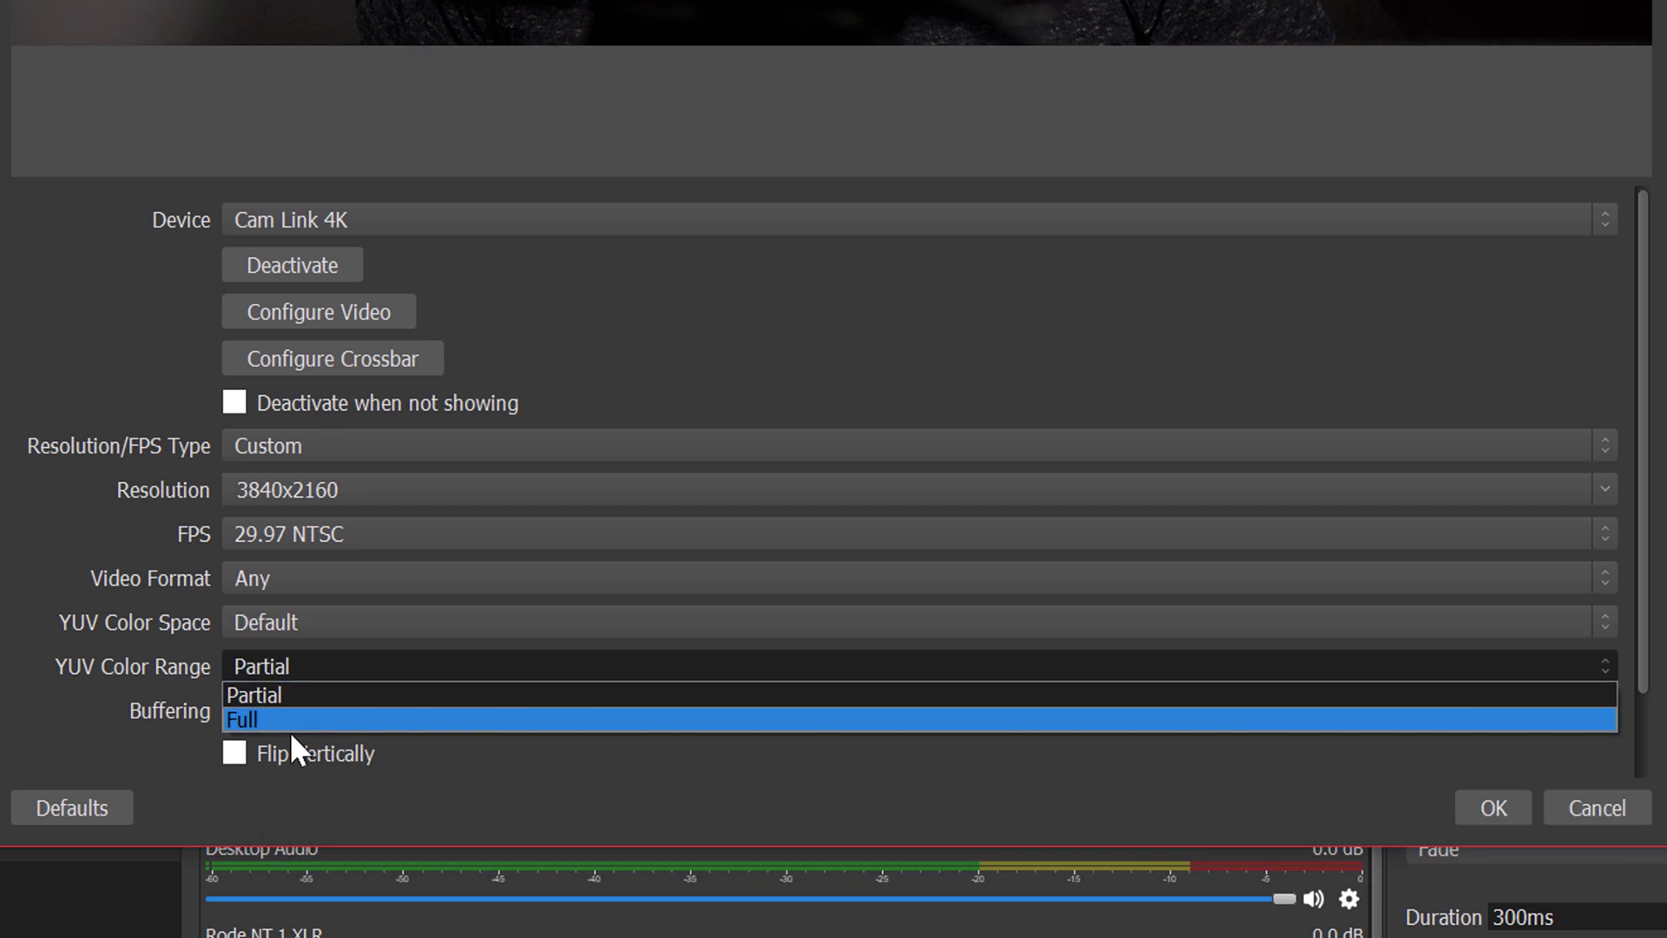
left_click(291, 736)
left_click(295, 668)
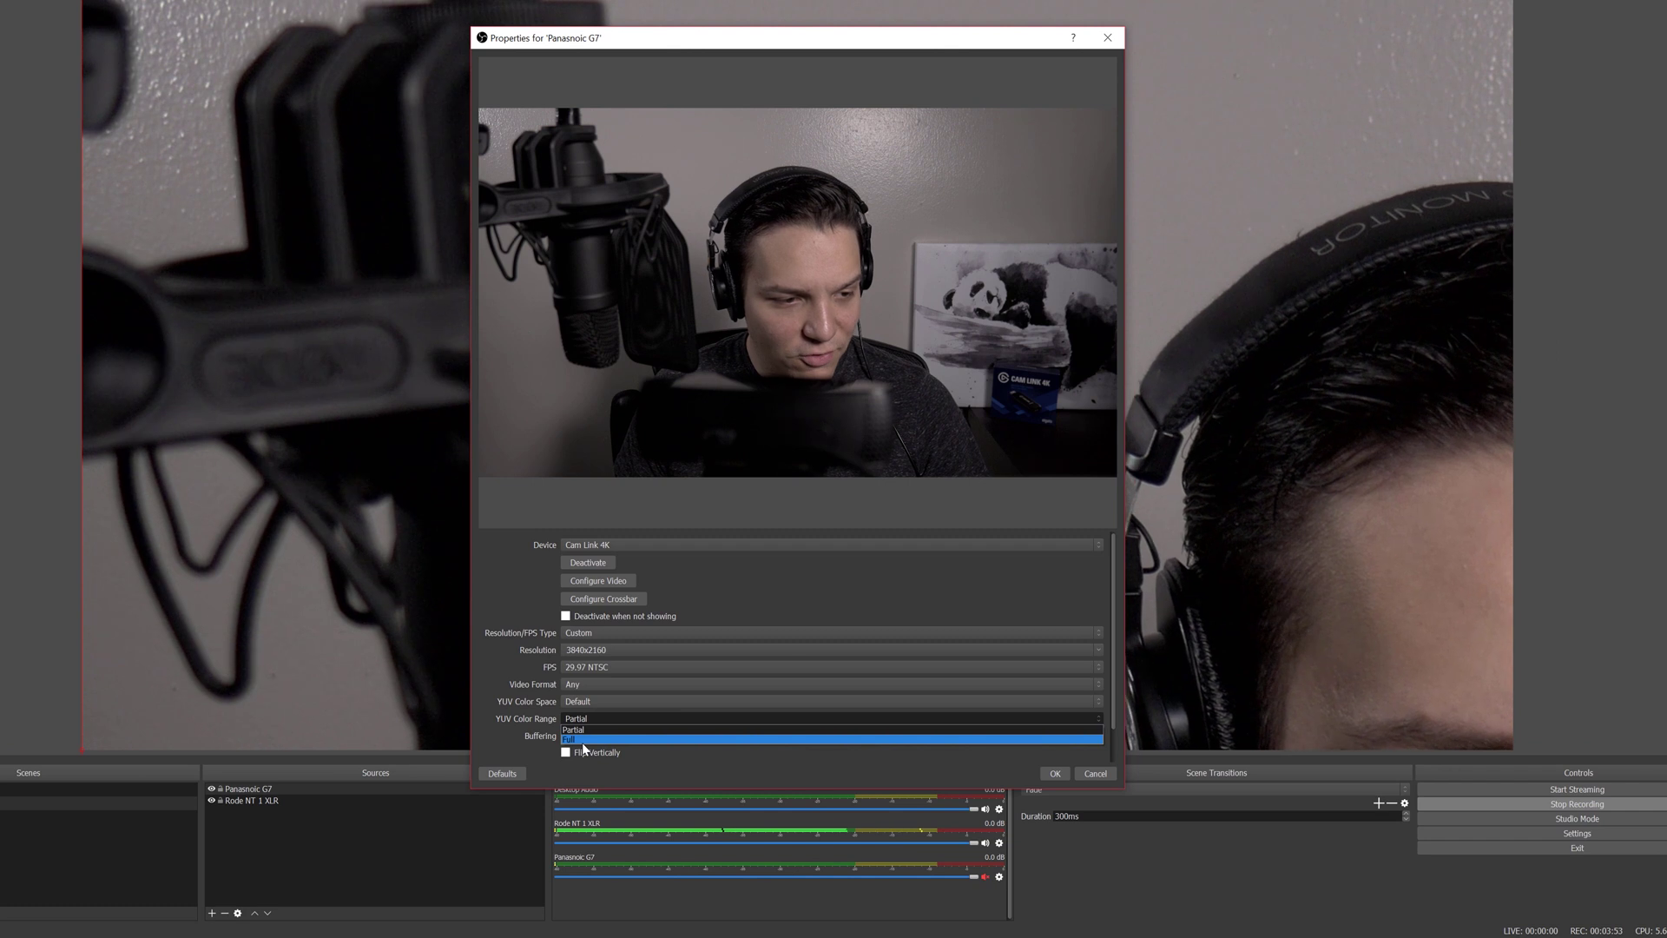
left_click(584, 741)
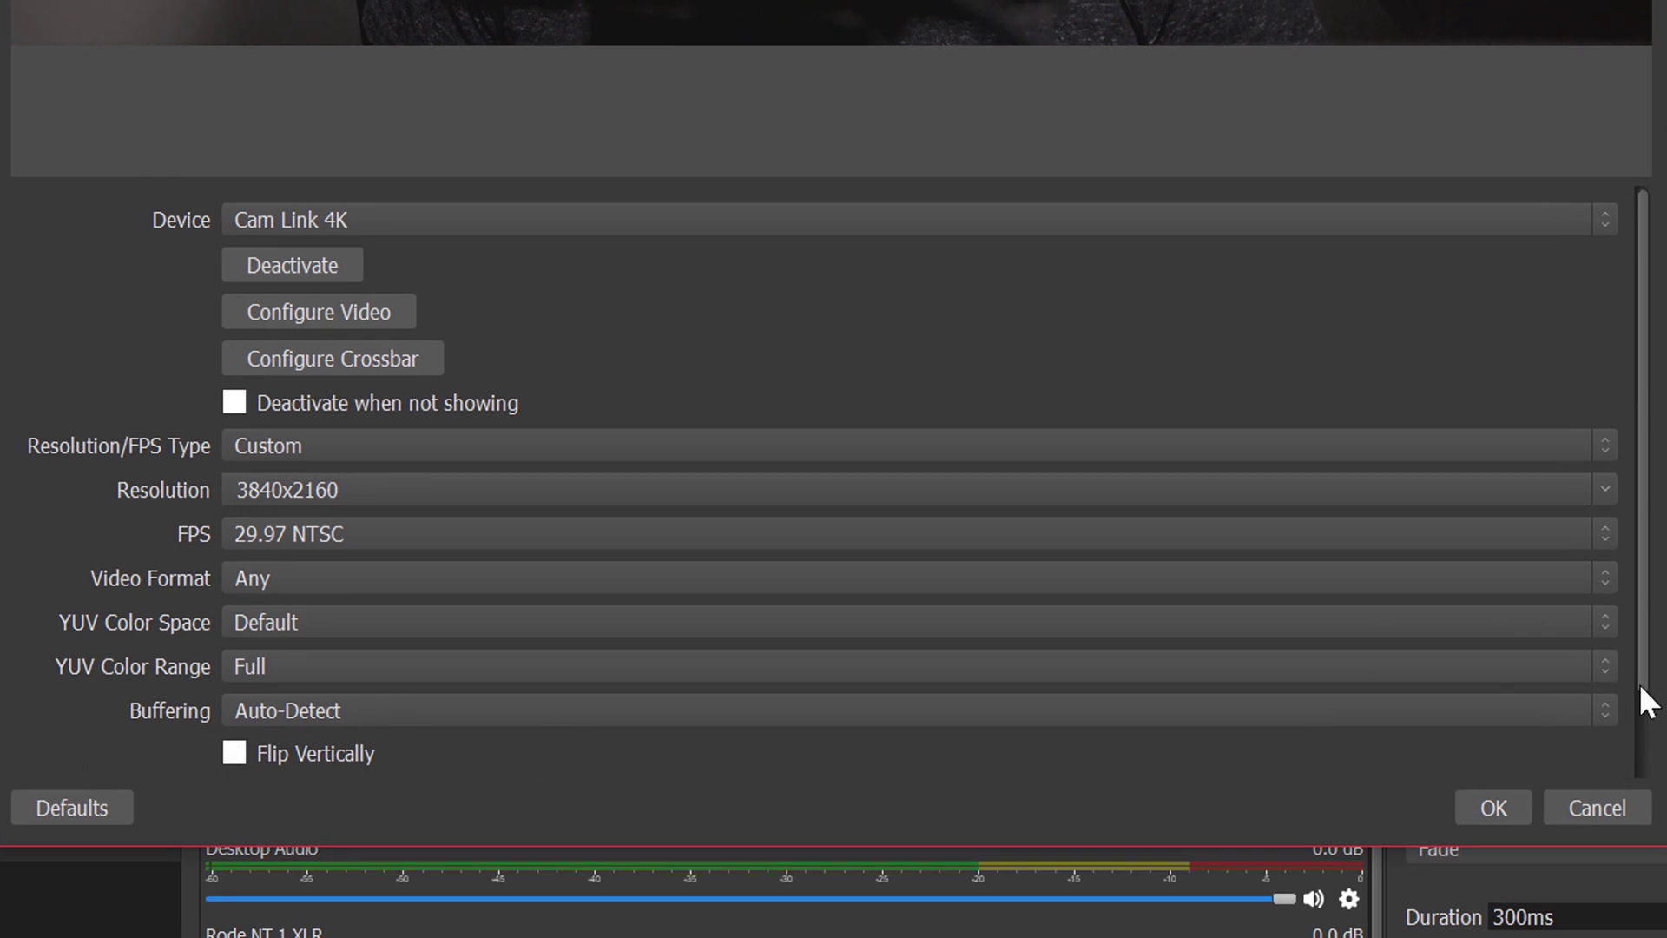
left_click(1645, 752)
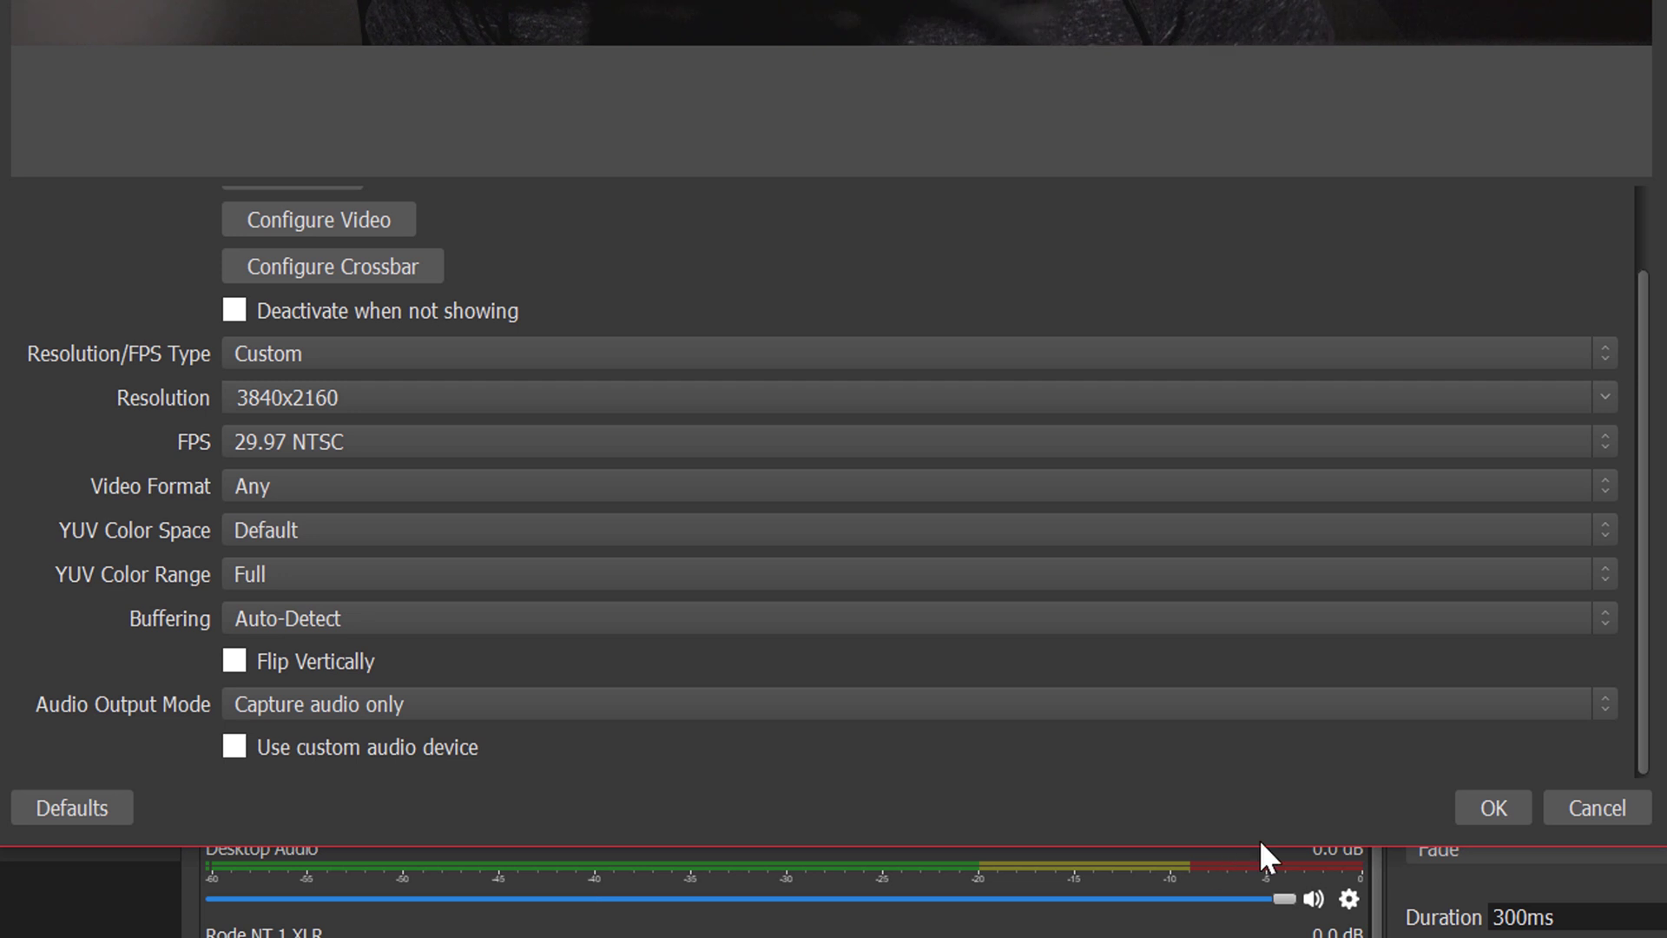
left_click(1491, 801)
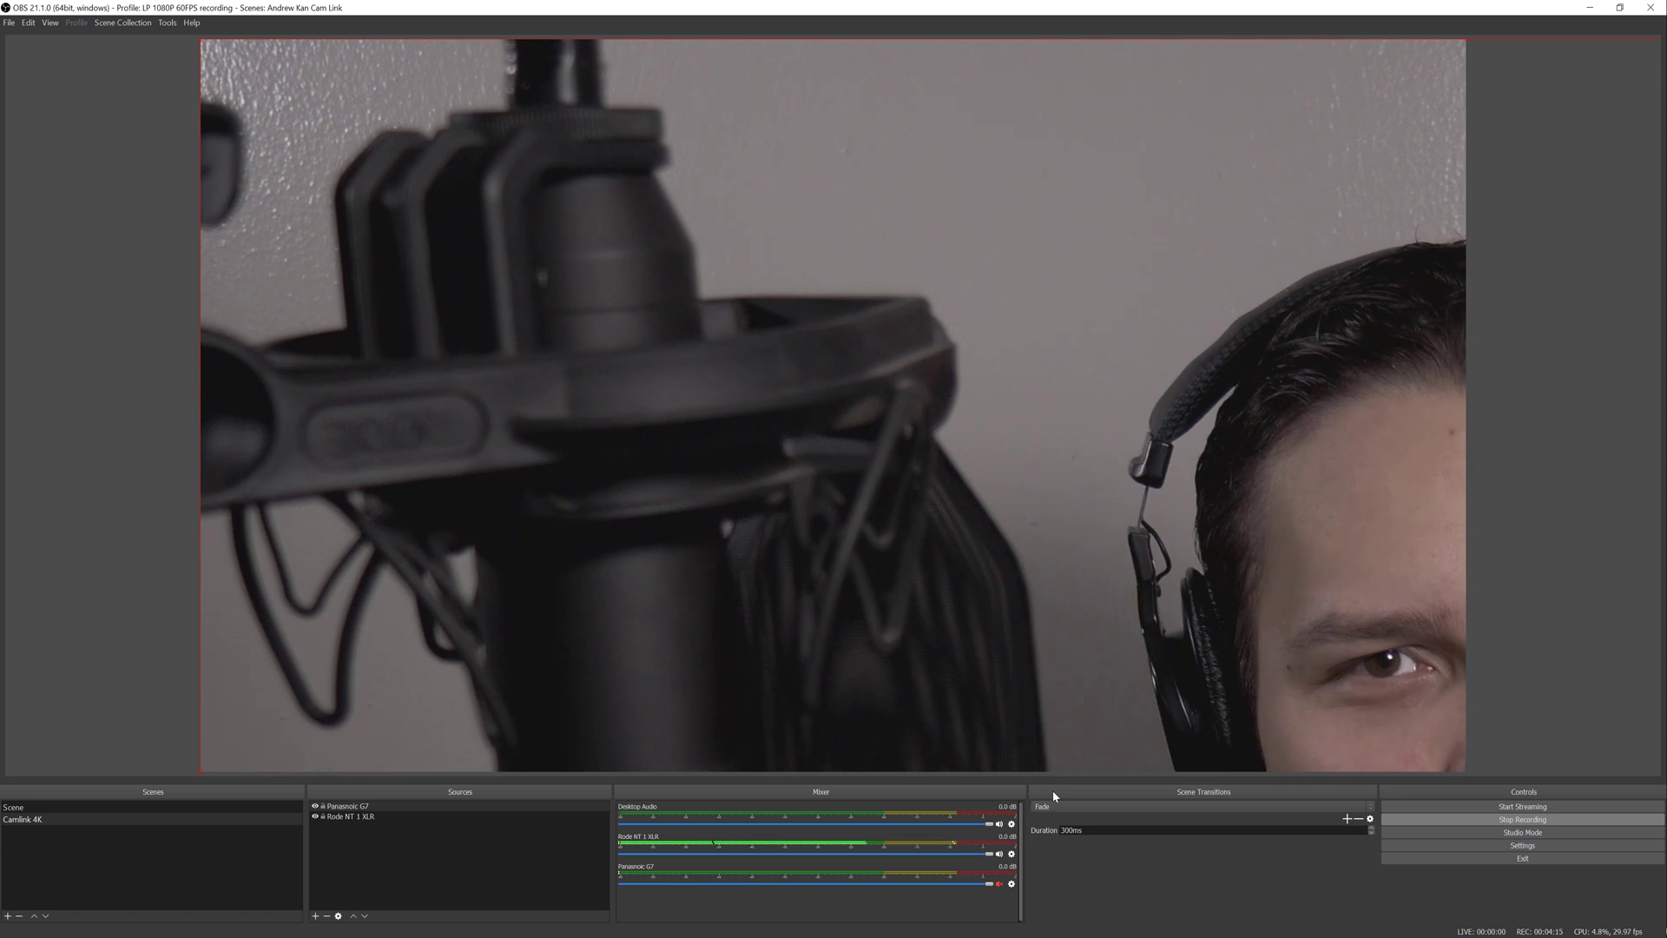
Fit the Panasonic G7 camera image to the canvas using Transform > Fit to screen.
right_click(935, 241)
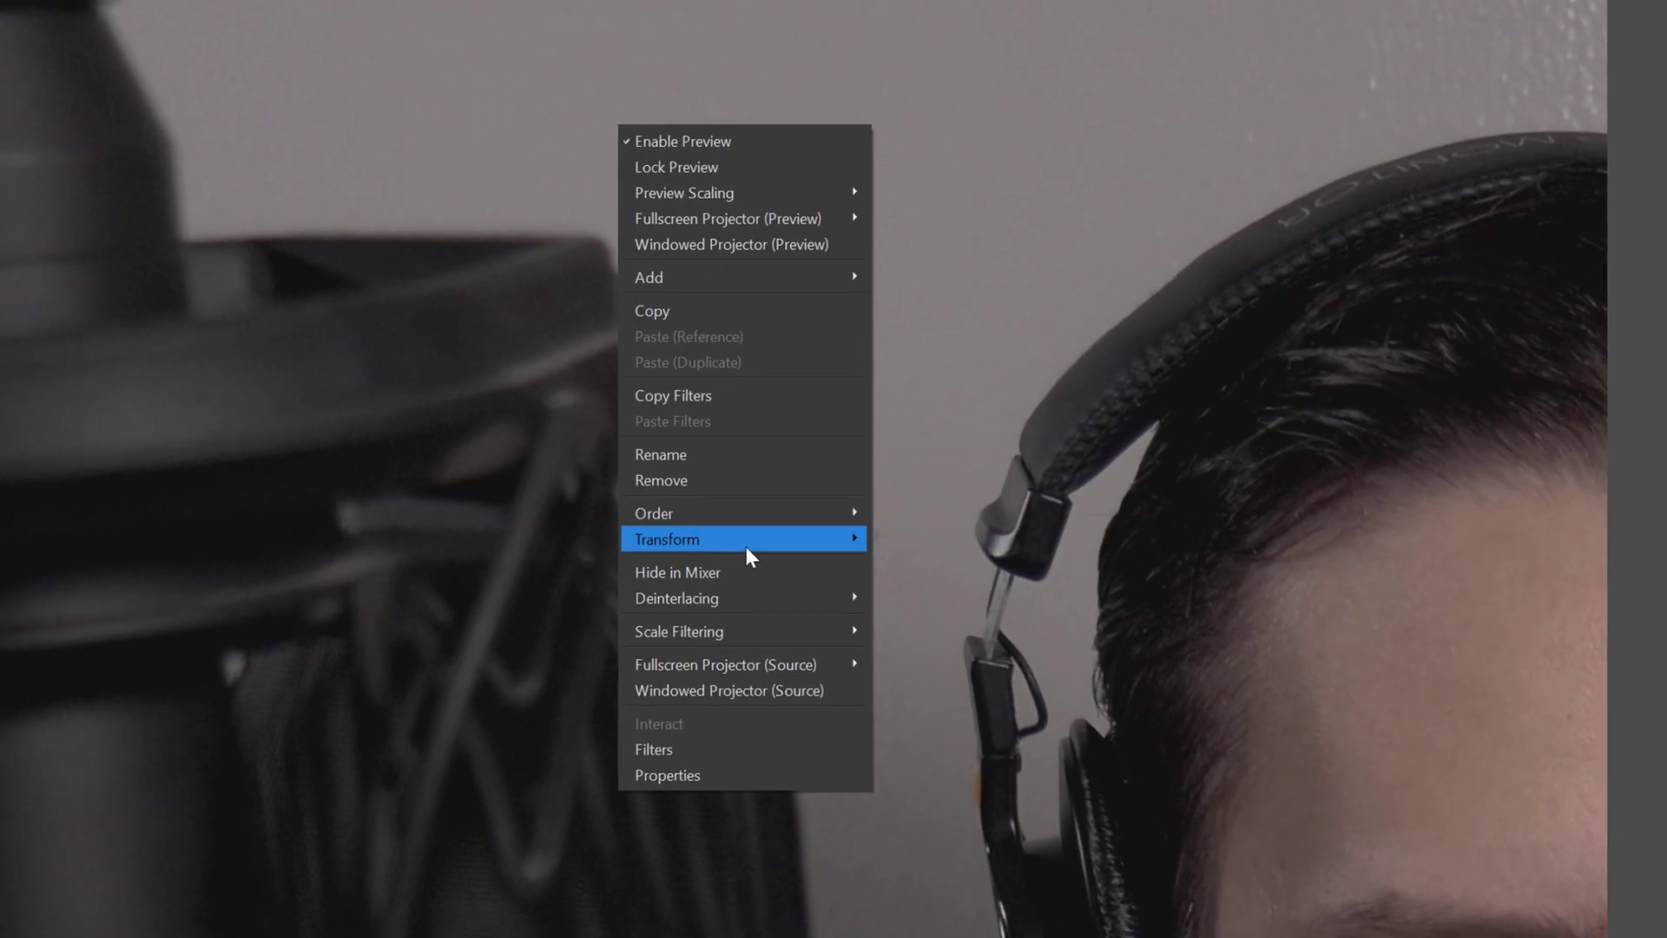
mouse_move(999, 461)
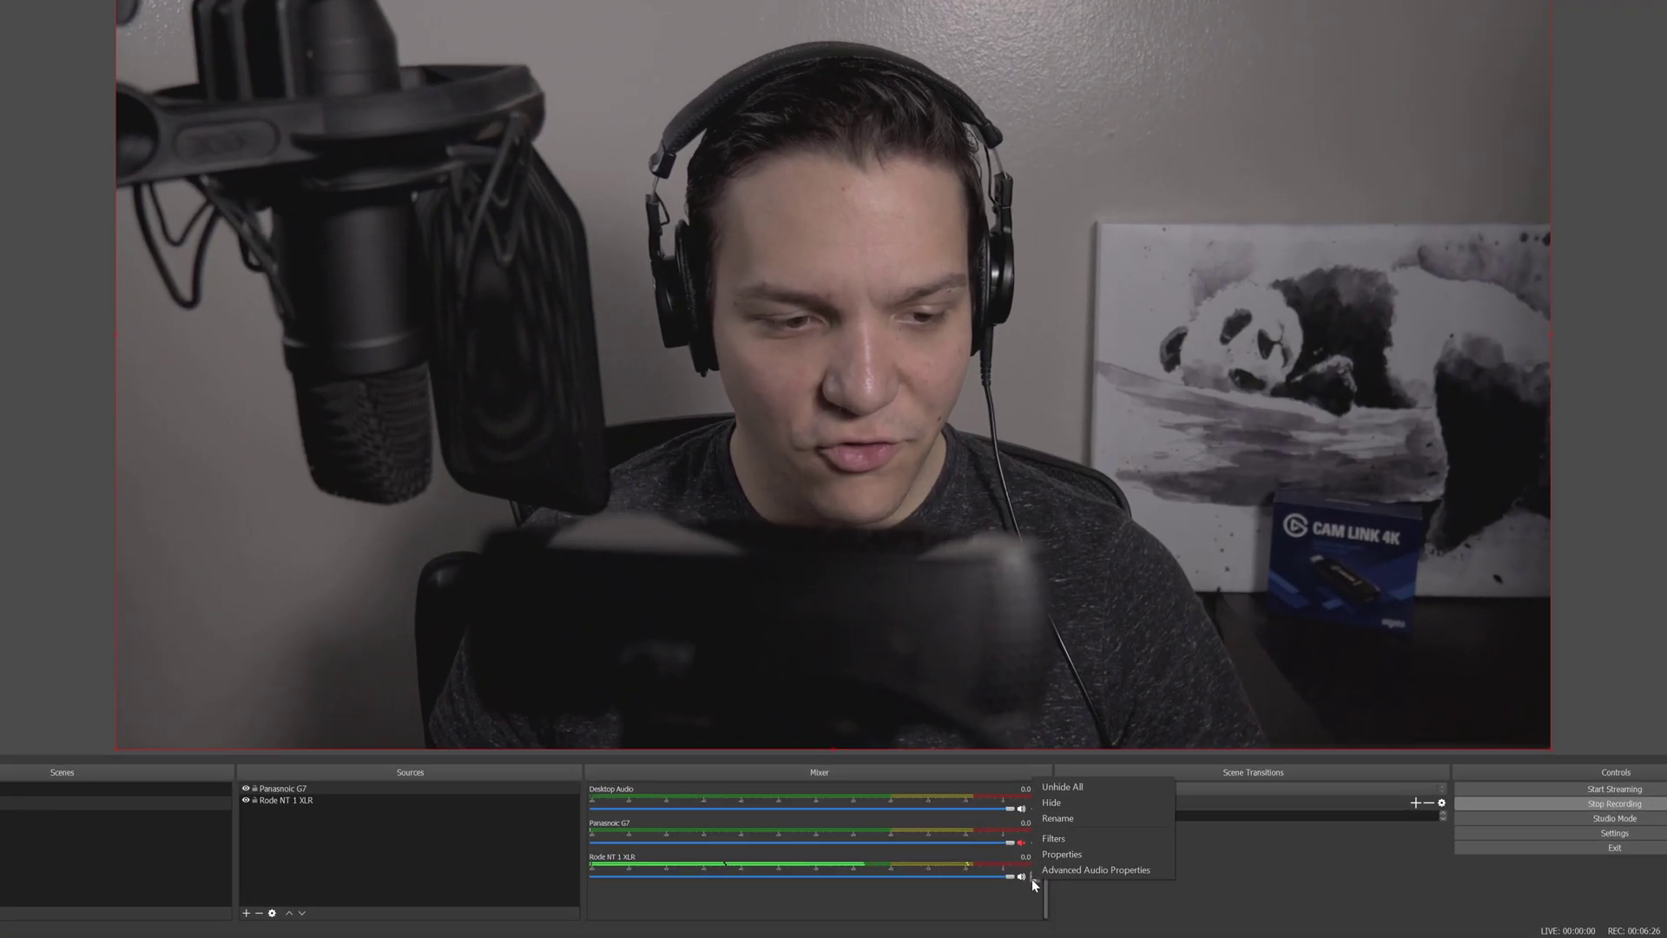
left_click(1012, 883)
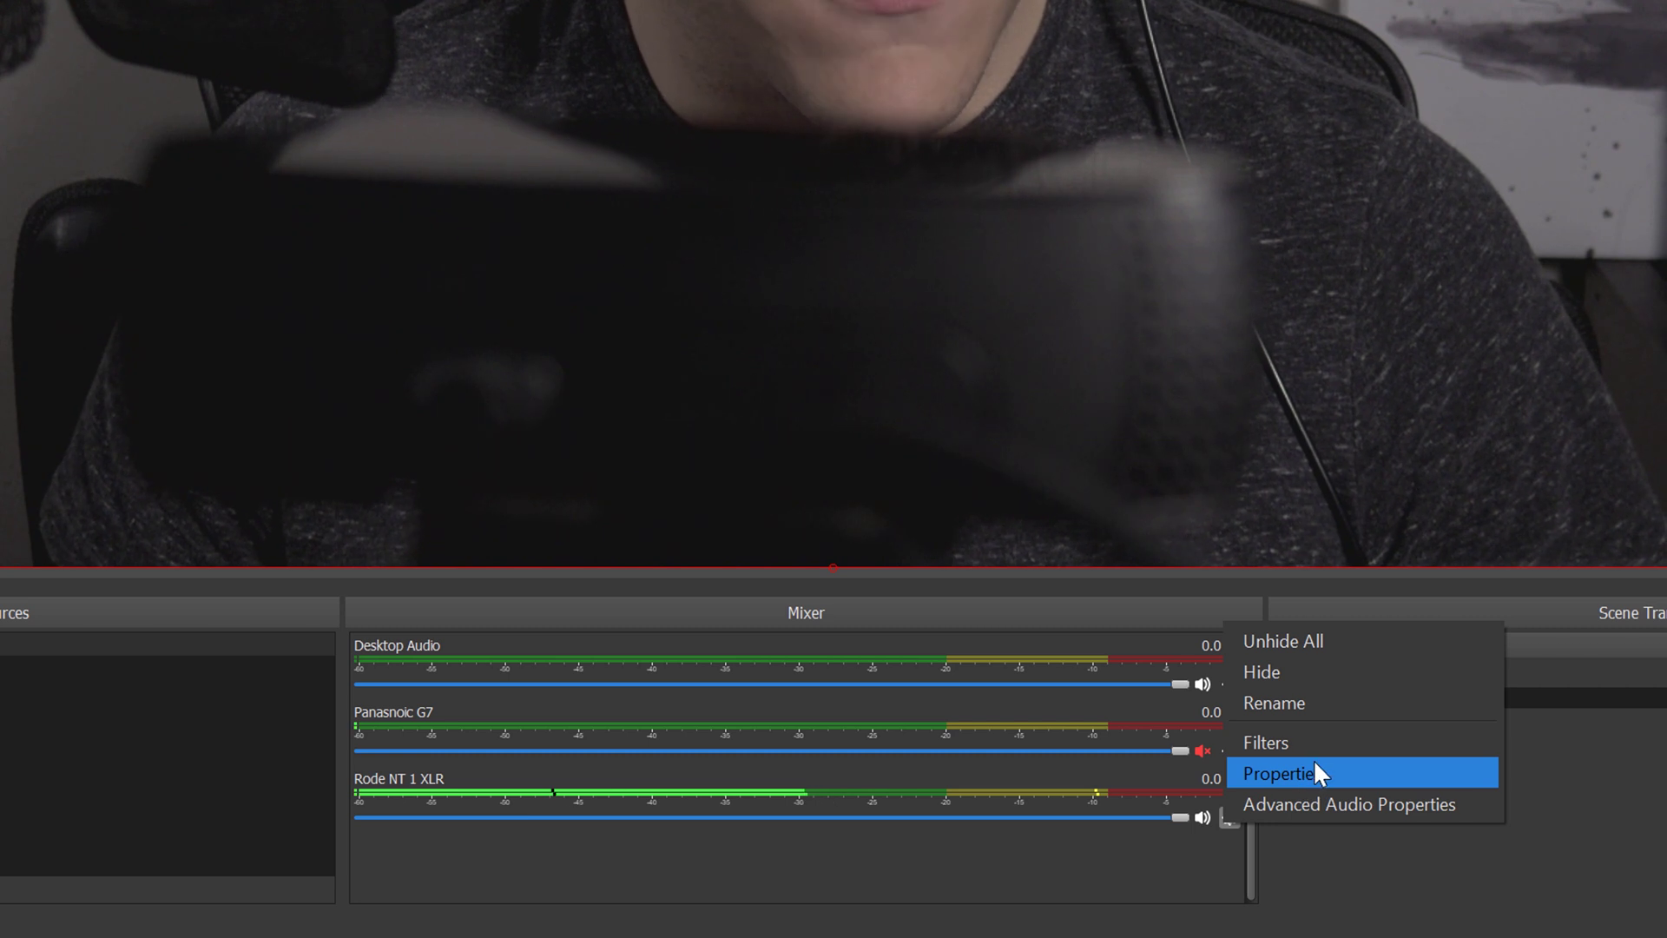
Enter a 233 ms Sync Offset for Rode NT 1 XLR in Advanced Audio Properties.
left_click(1315, 805)
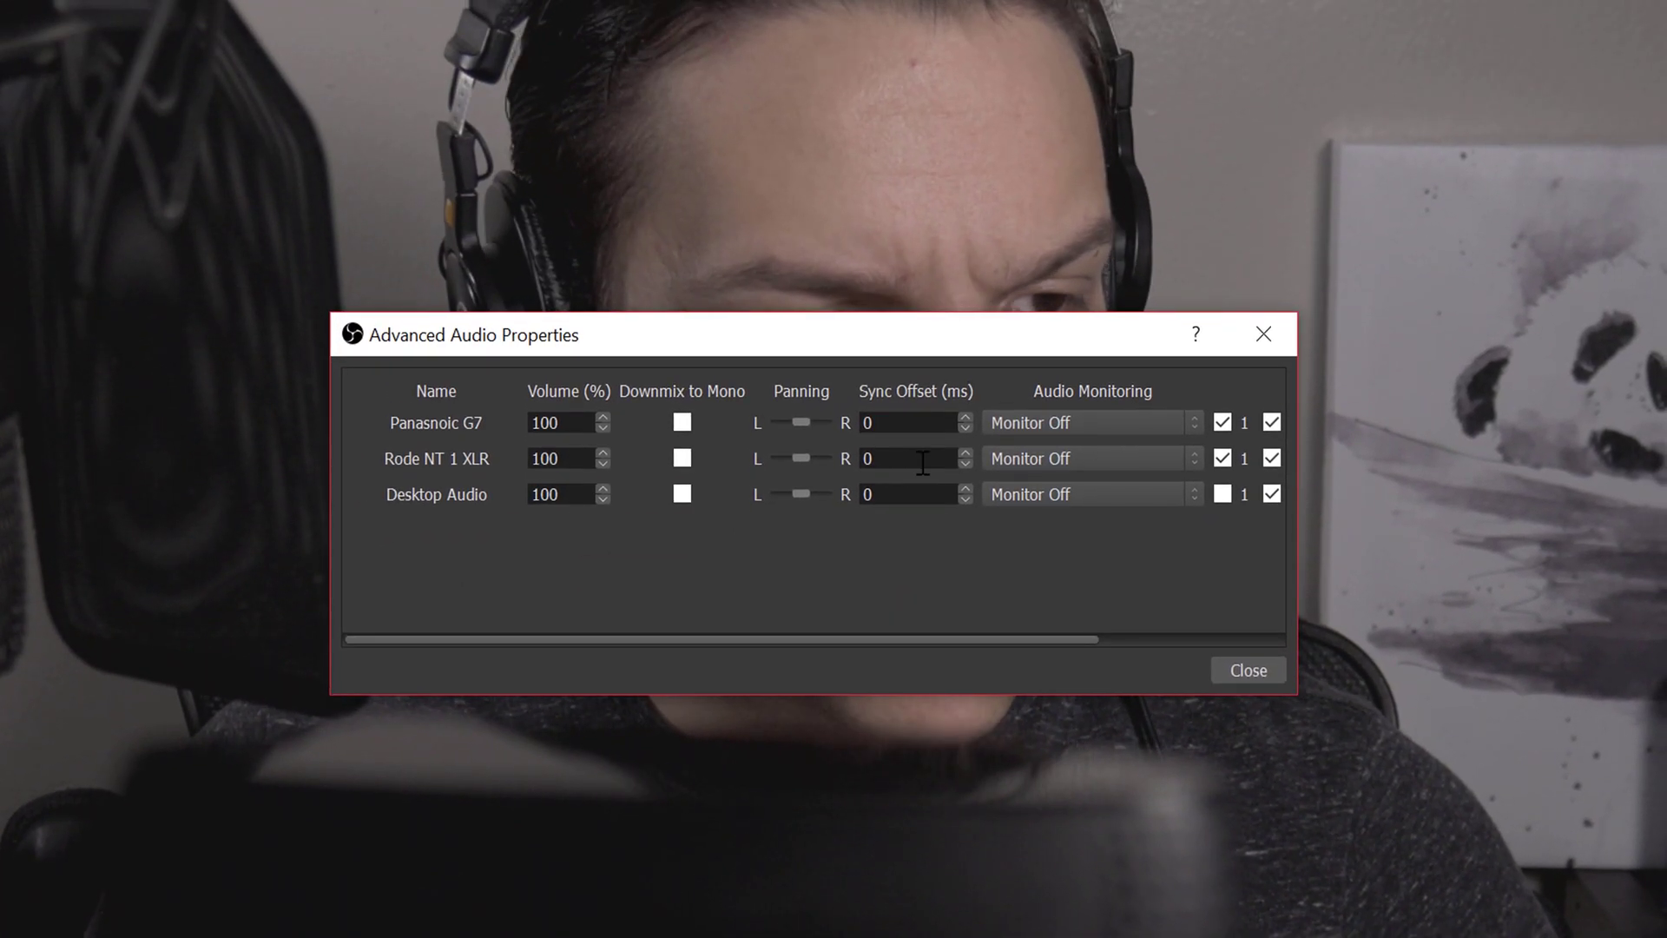
double_click(923, 462)
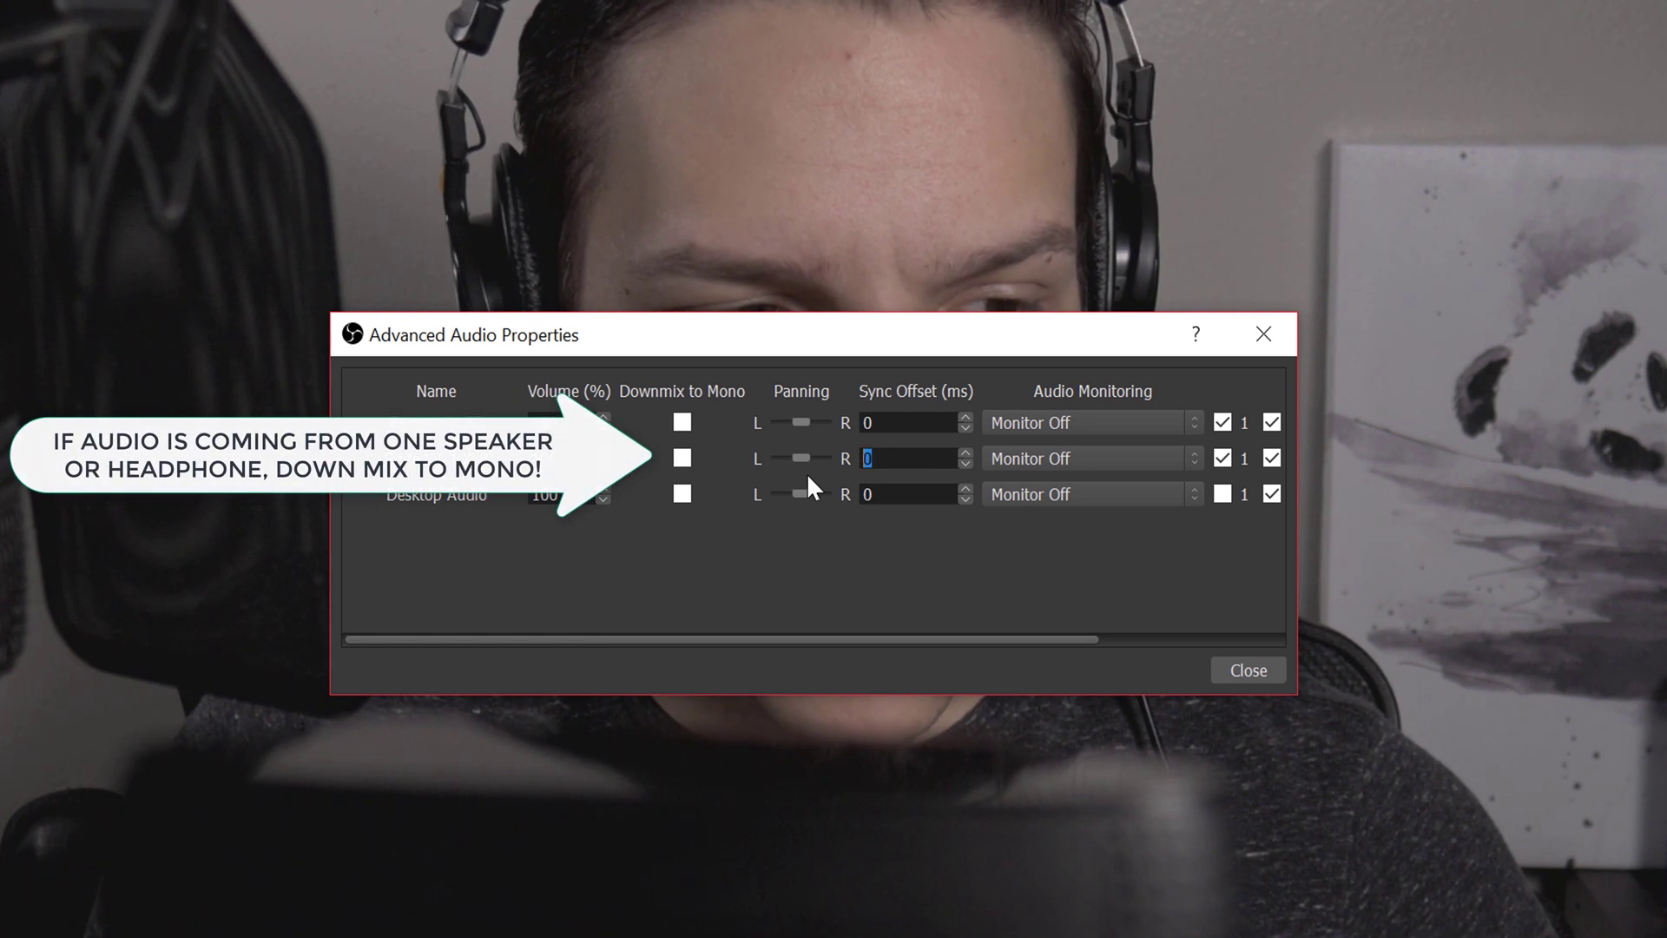
type("233")
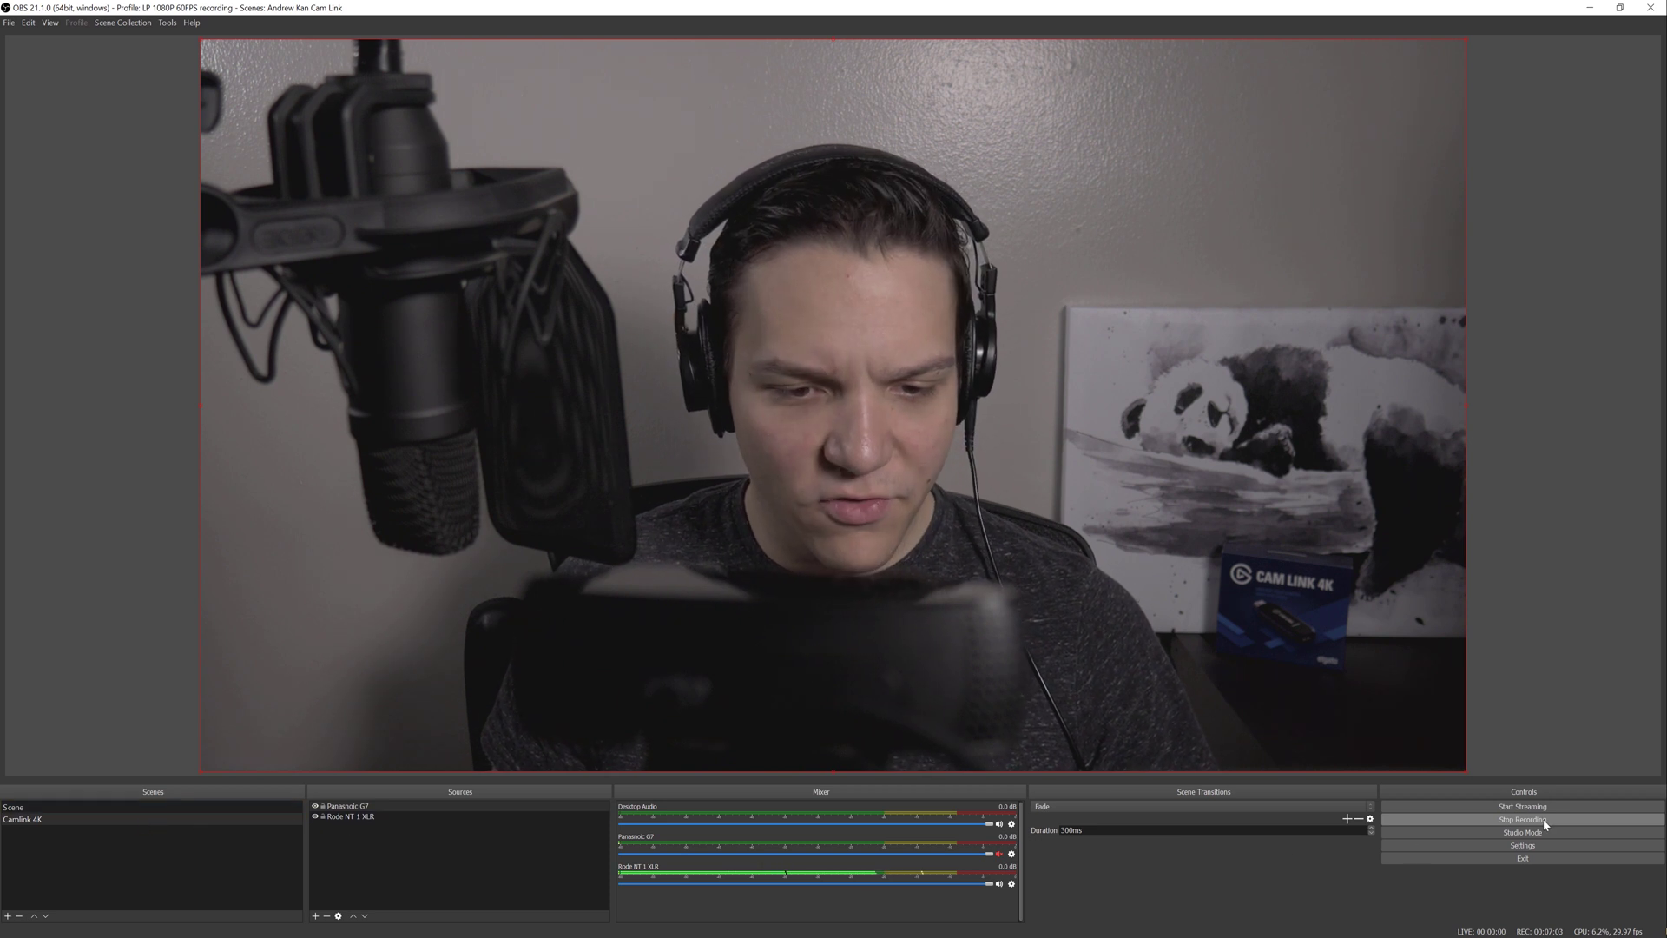
Enable Studio Mode, preview the webcam Scene, and transition it to program.
left_click(1517, 835)
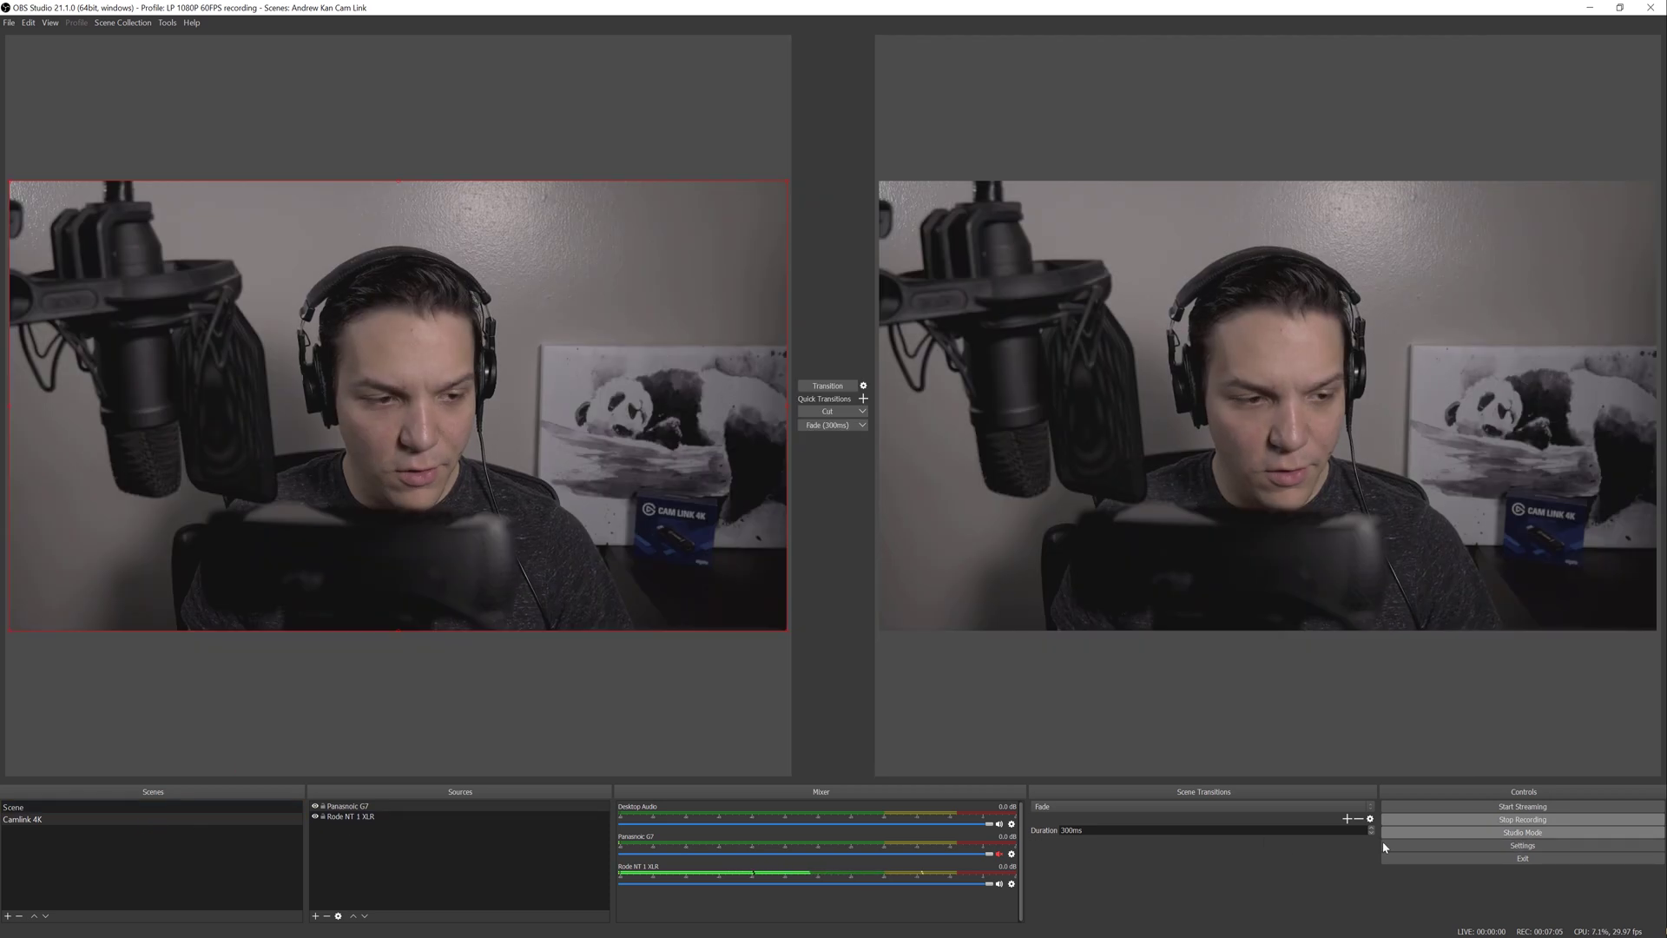
left_click(38, 812)
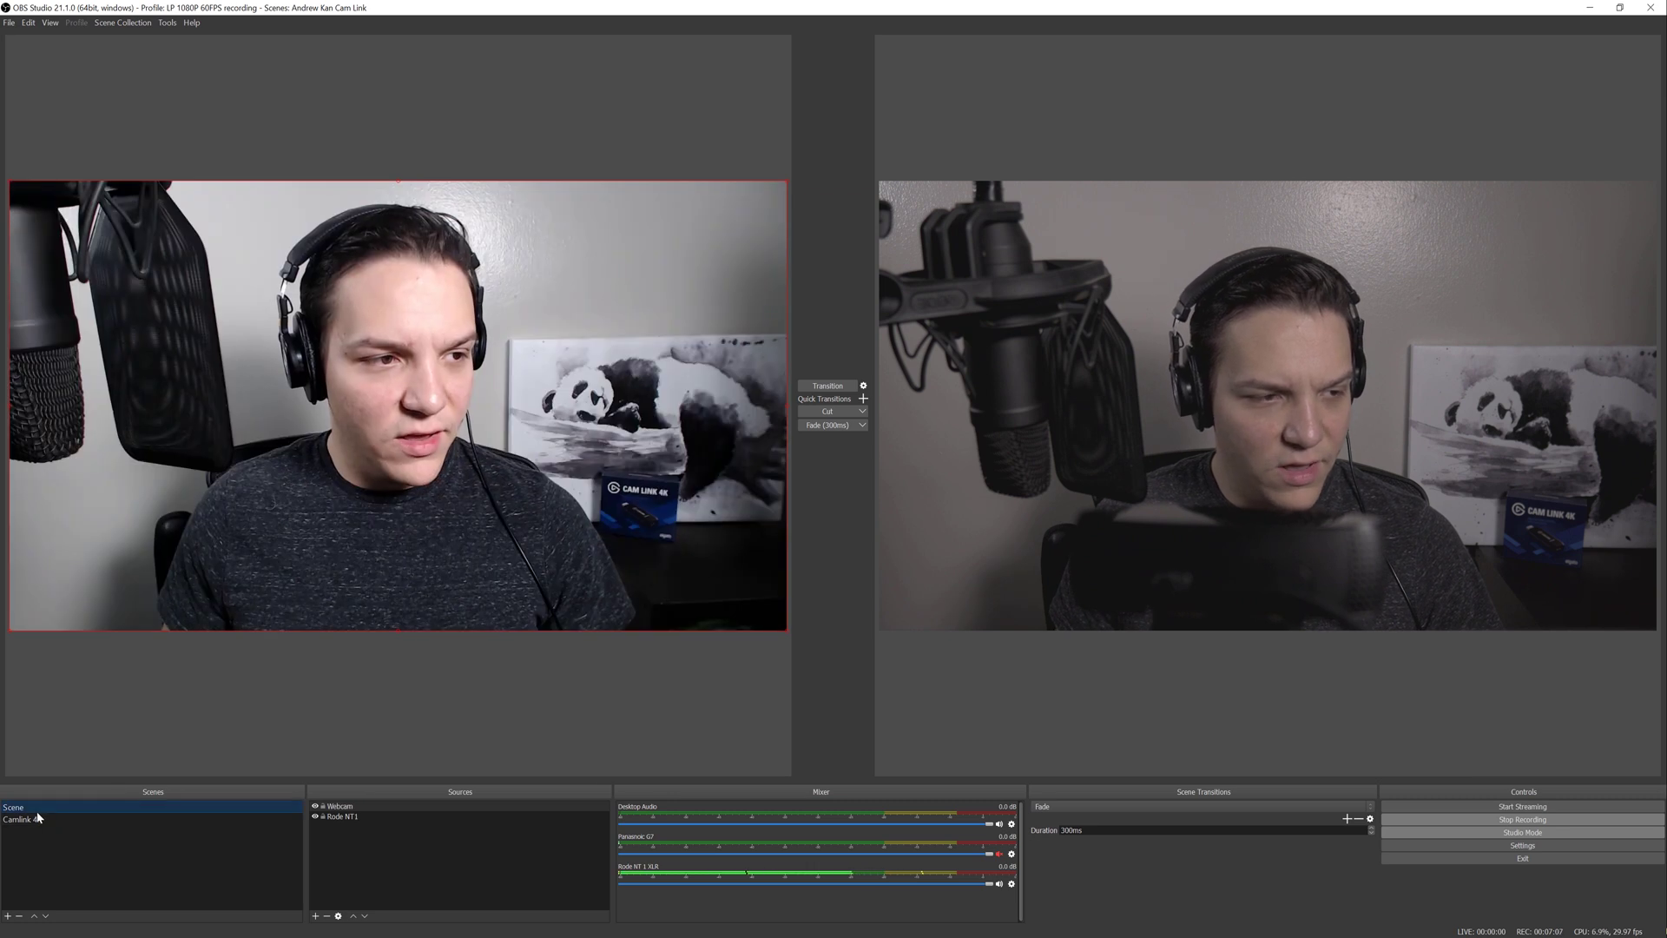
left_click(826, 388)
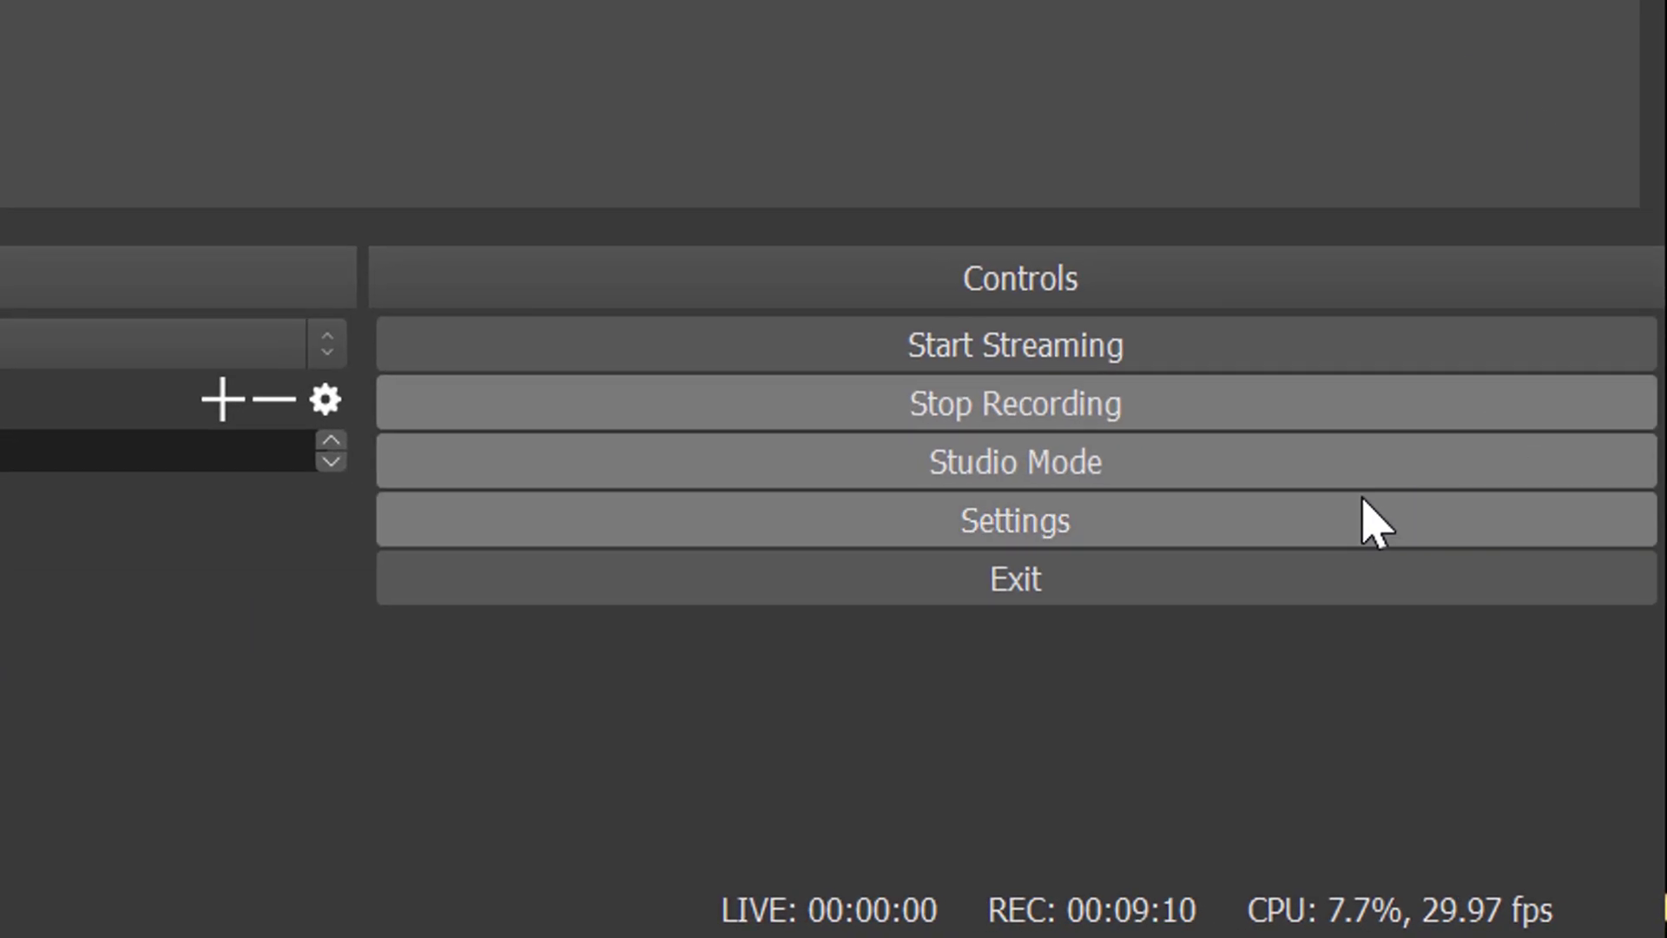
left_click(1374, 521)
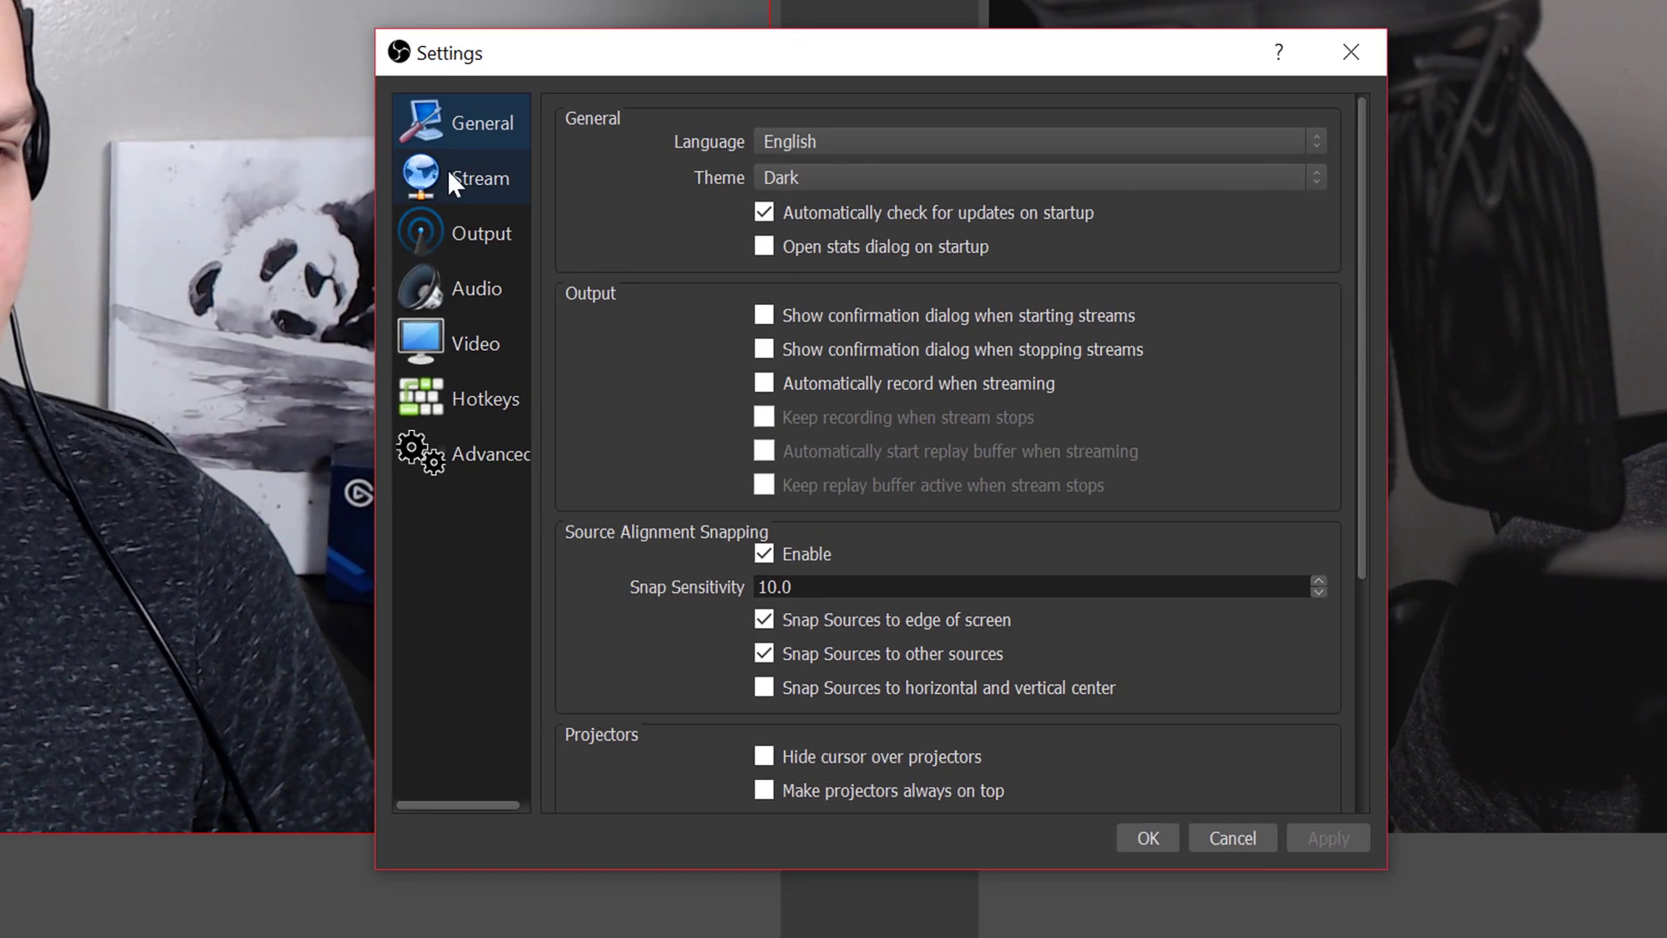
left_click(452, 182)
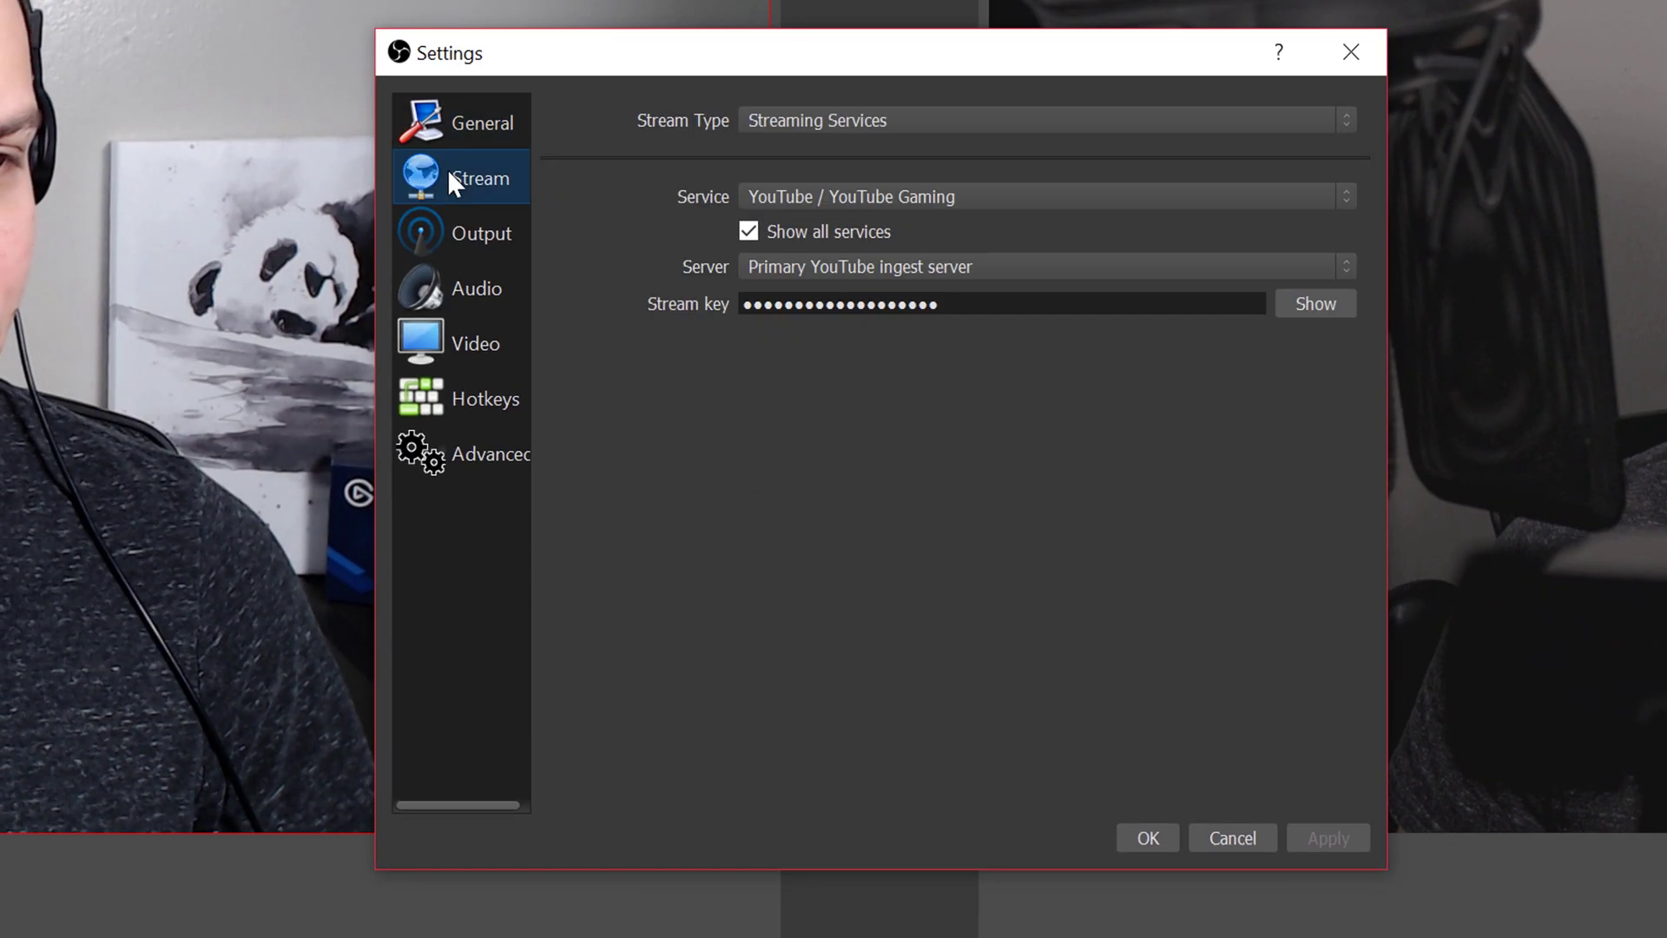
left_click(902, 205)
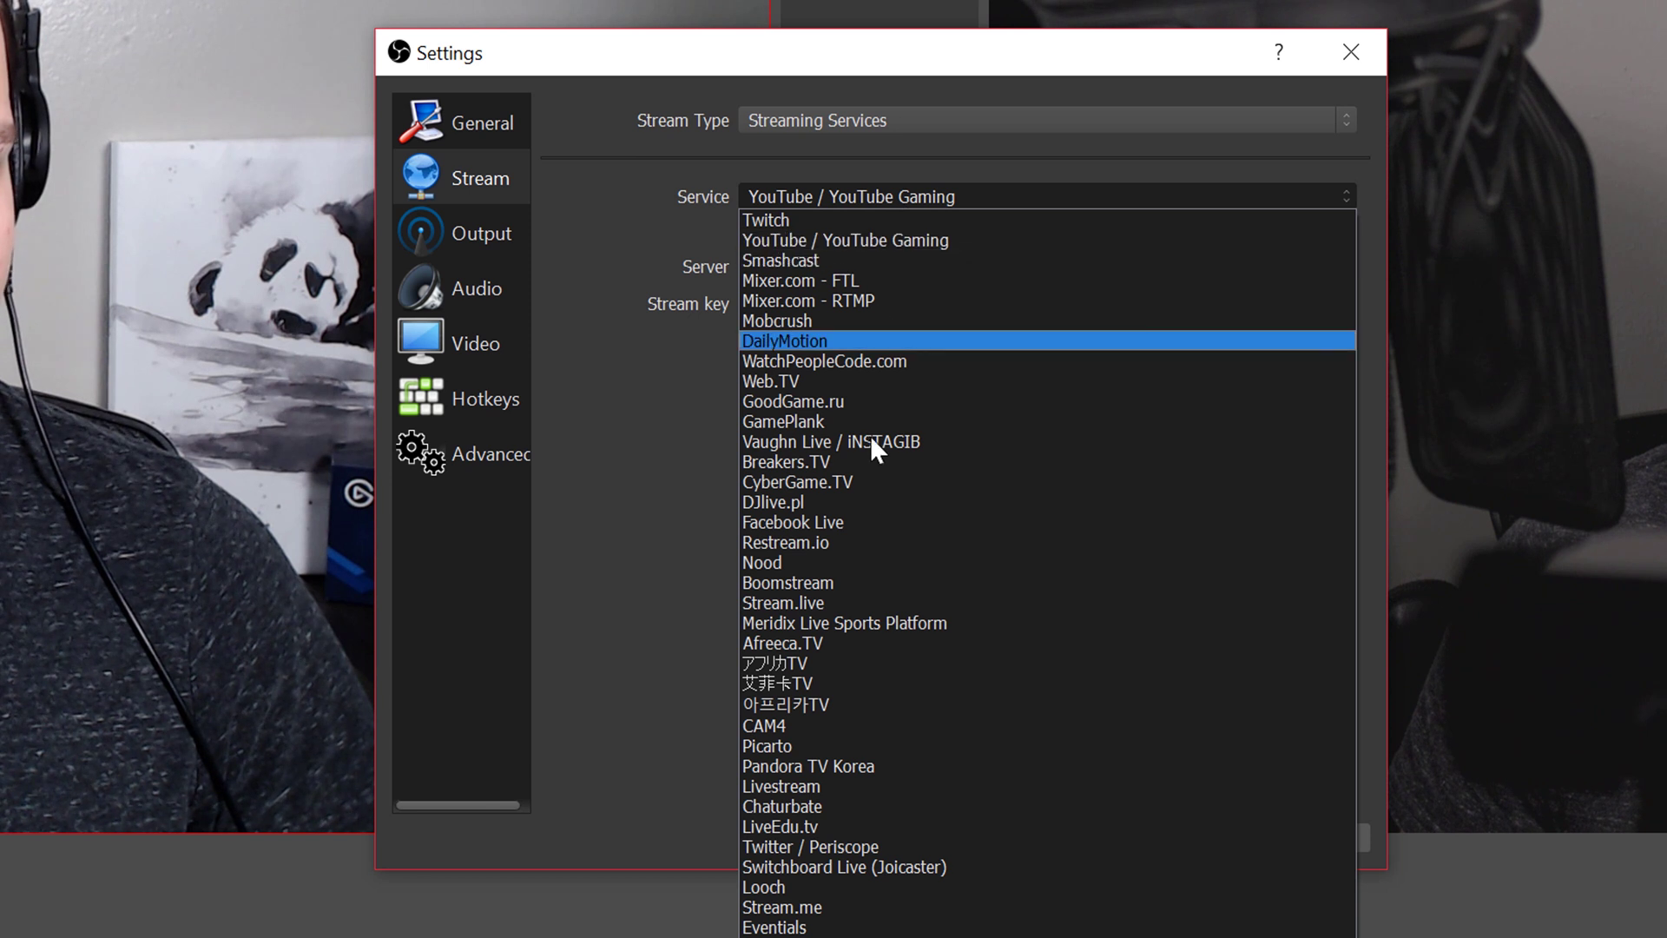
left_click(940, 193)
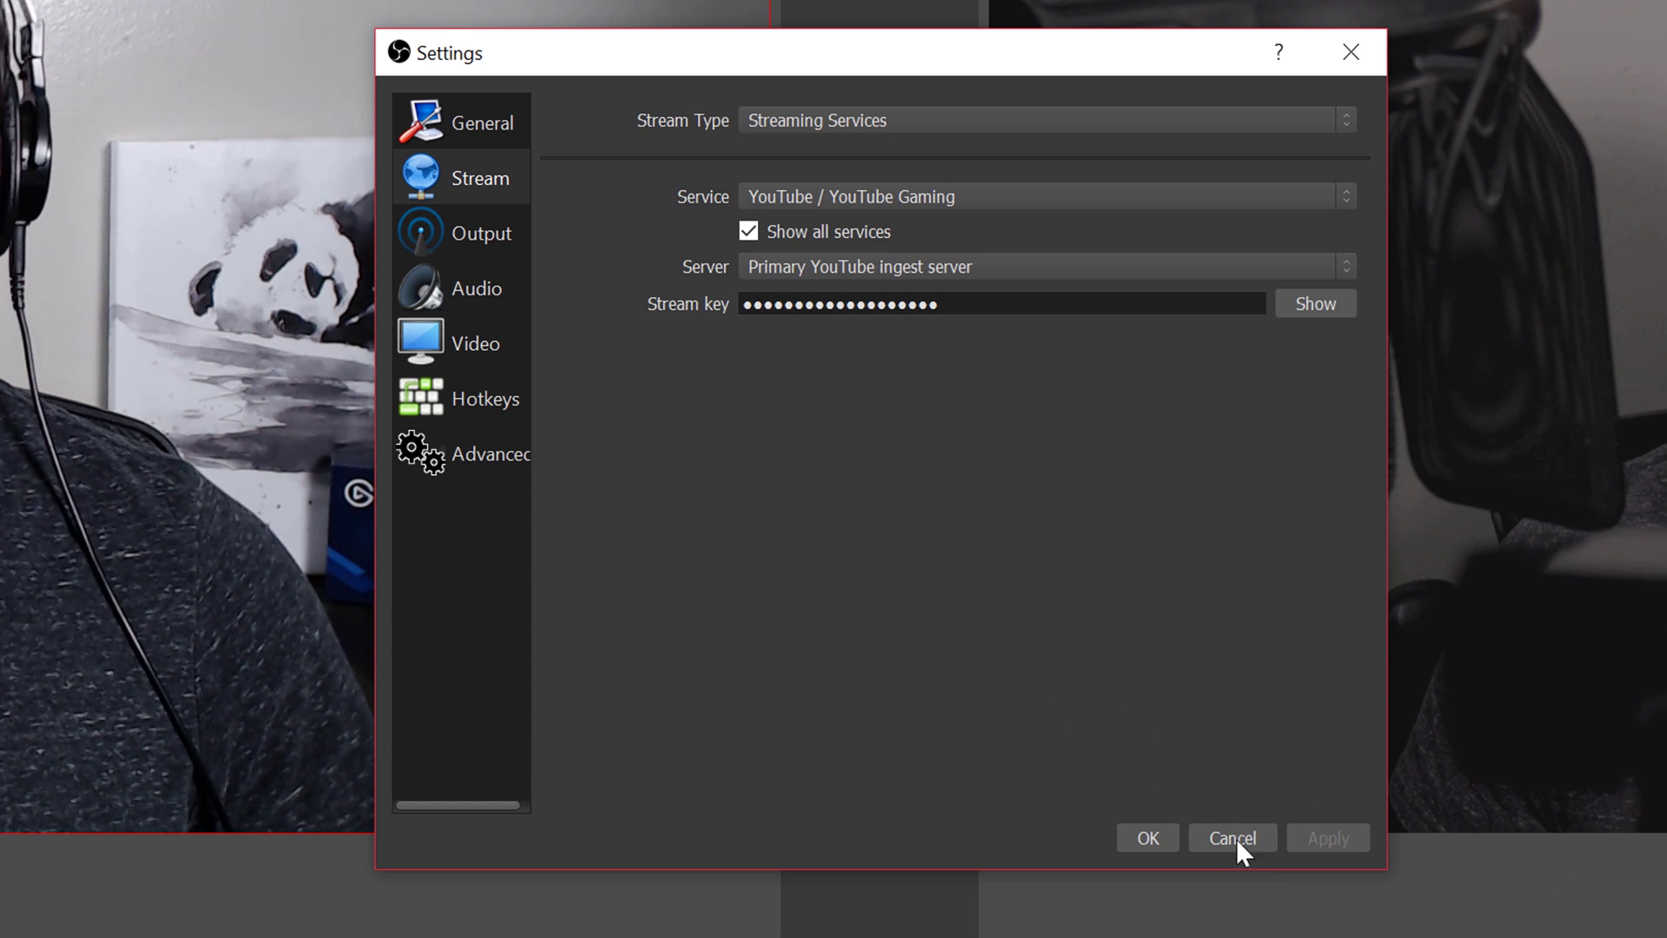
left_click(1158, 840)
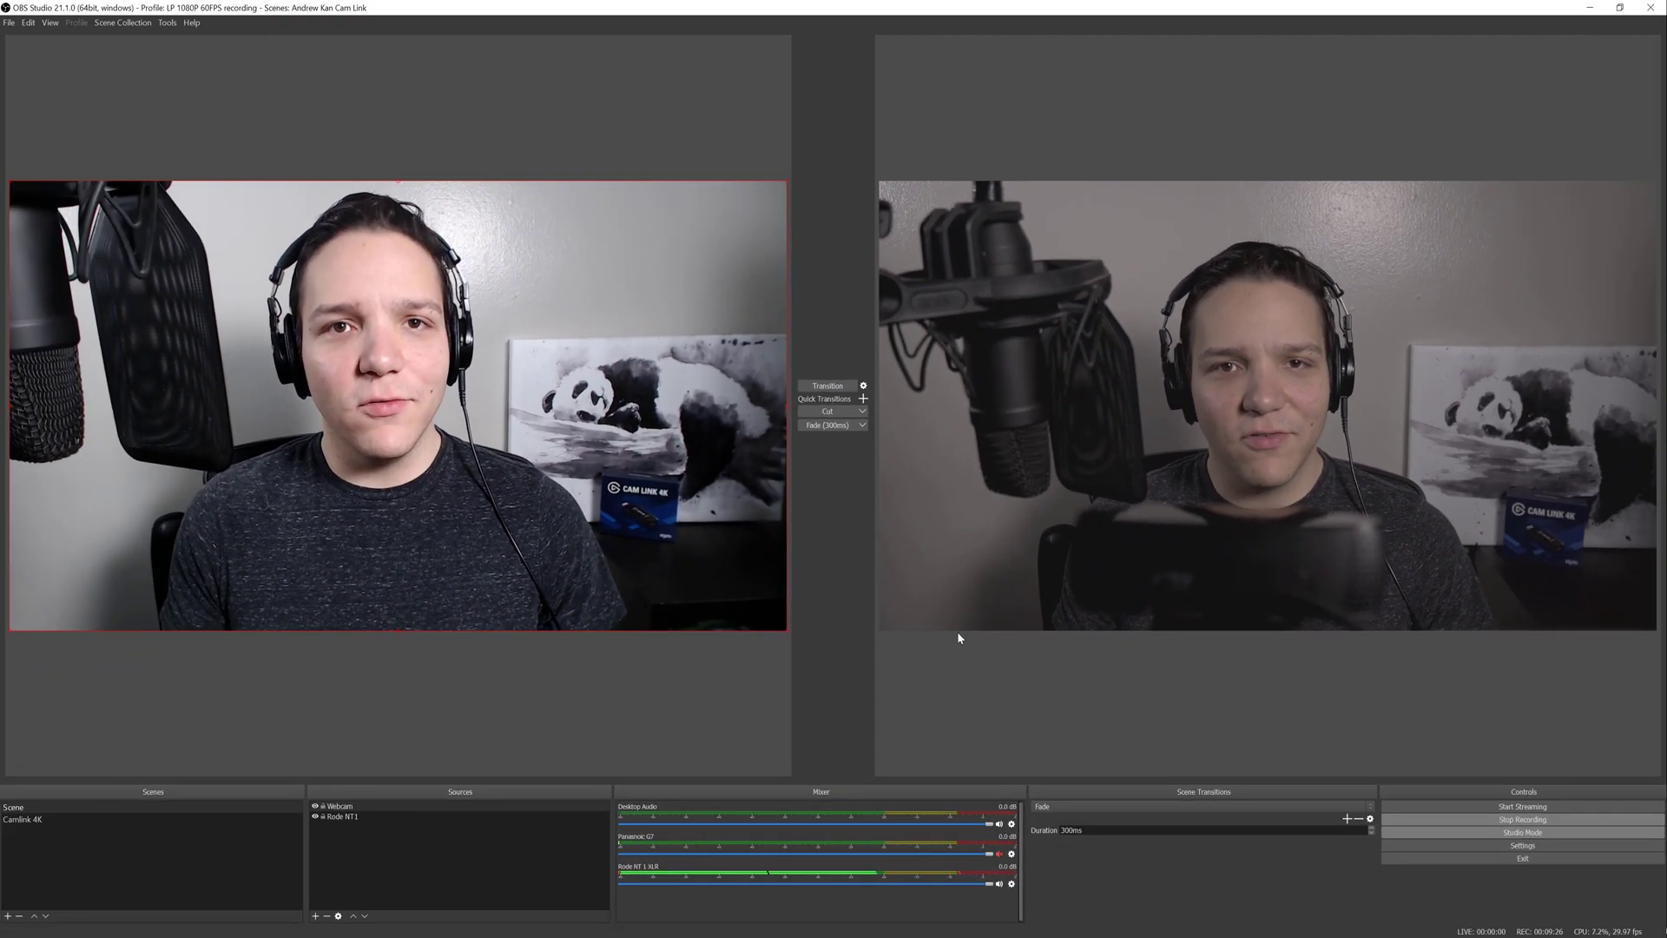